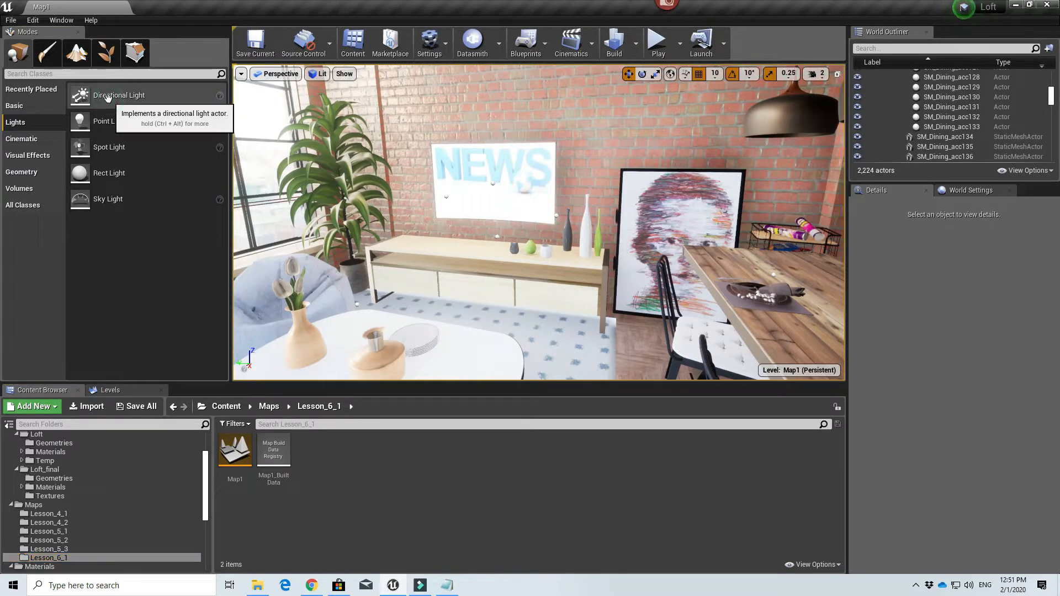
# - Try a directional light in the living room, rotating it so sunlight falls through the windows, and delete it
pyautogui.moveTo(108, 98); pyautogui.dragTo(465, 120)
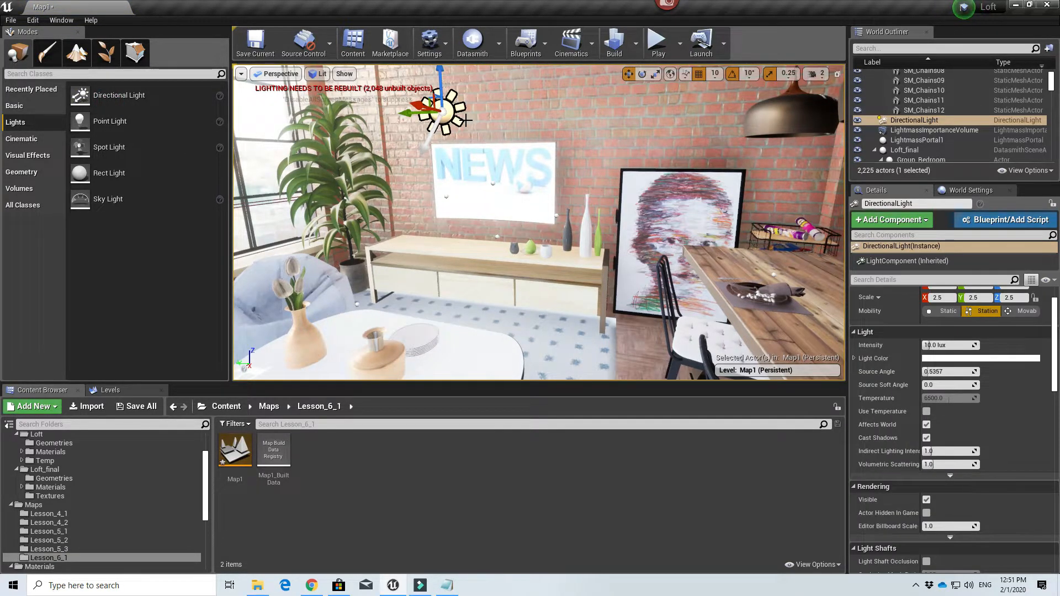
pyautogui.moveTo(466, 120); pyautogui.dragTo(426, 135, button='right')
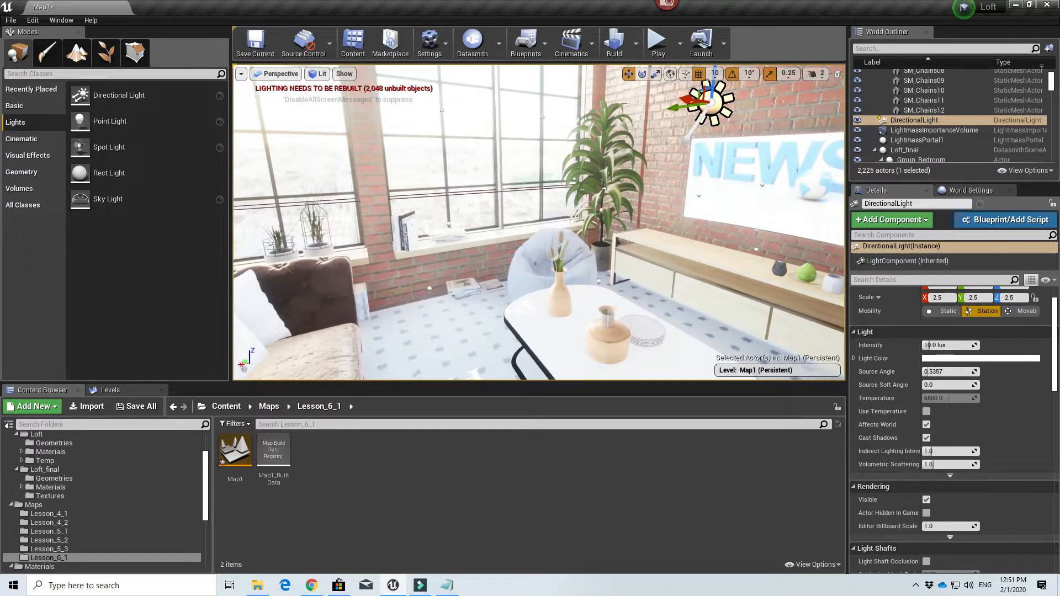
pyautogui.moveTo(602, 95); pyautogui.dragTo(587, 110, button='right')
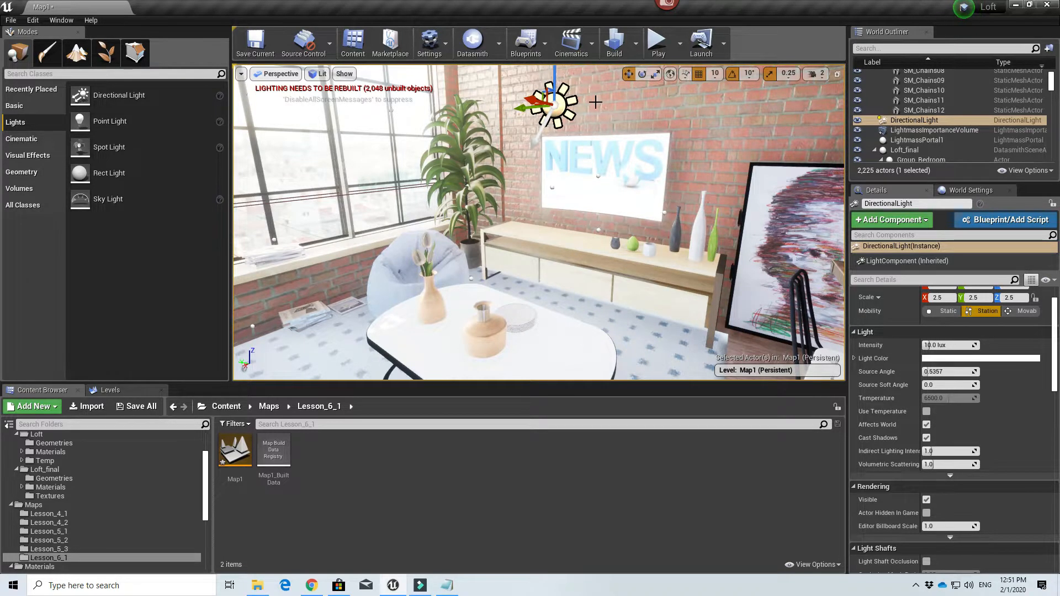
pyautogui.scroll(-4, 596, 101)
pyautogui.moveTo(548, 113); pyautogui.dragTo(548, 54)
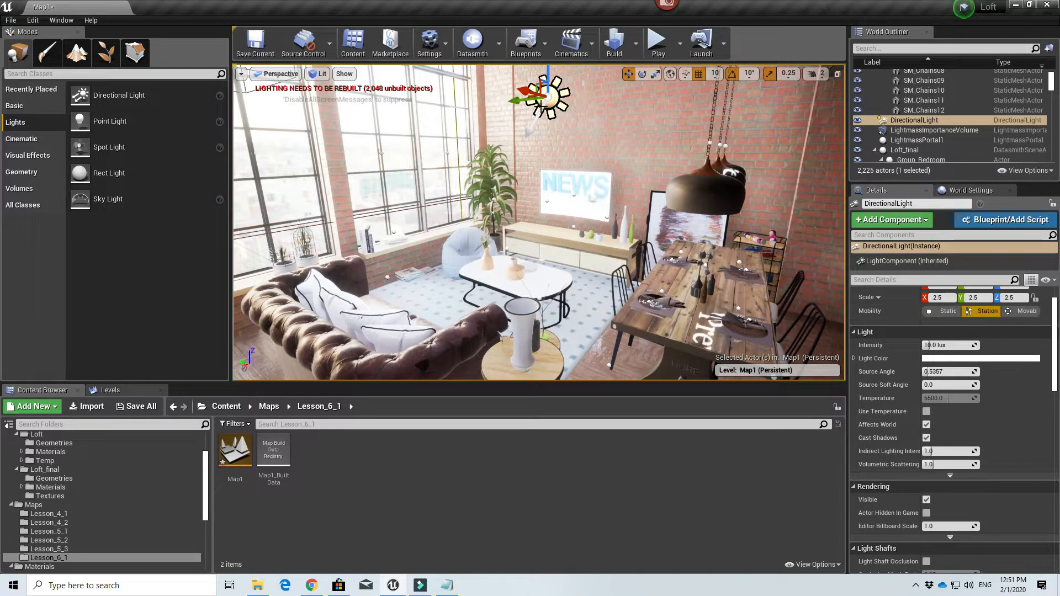
pyautogui.press('e')
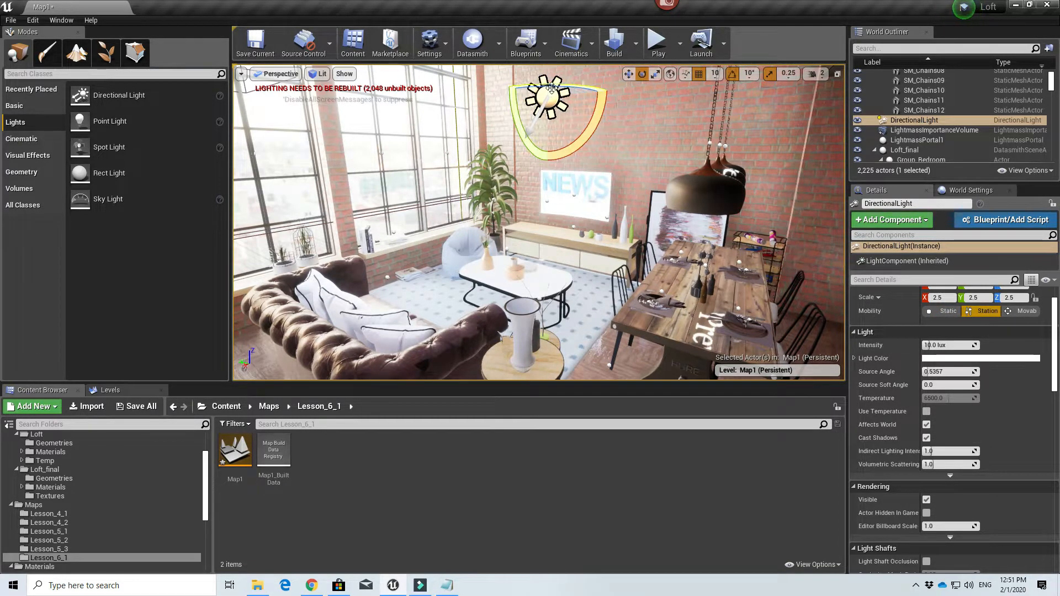
pyautogui.moveTo(551, 88); pyautogui.dragTo(591, 113)
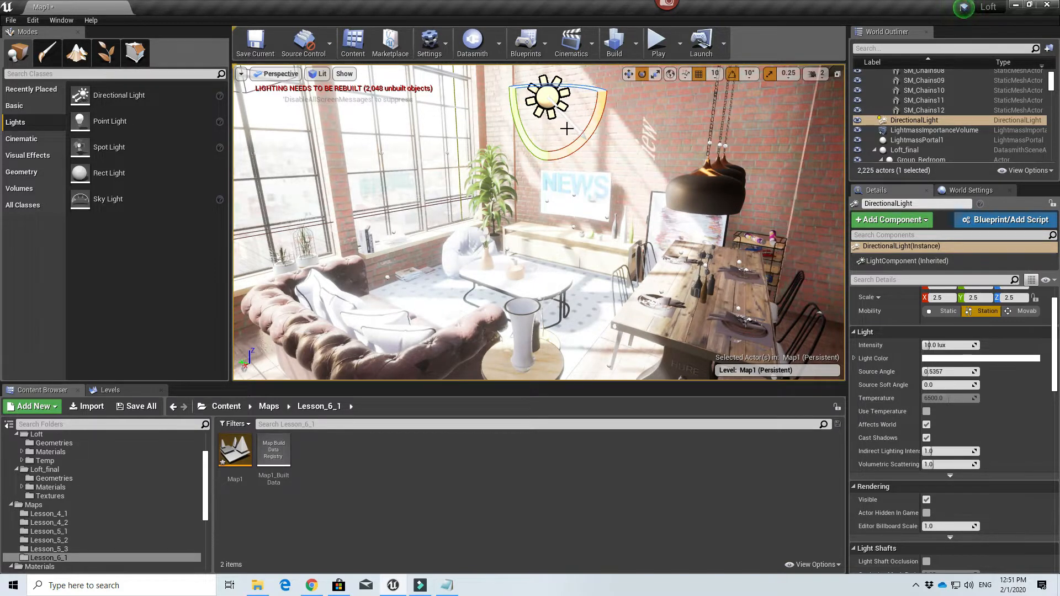
pyautogui.press('Delete')
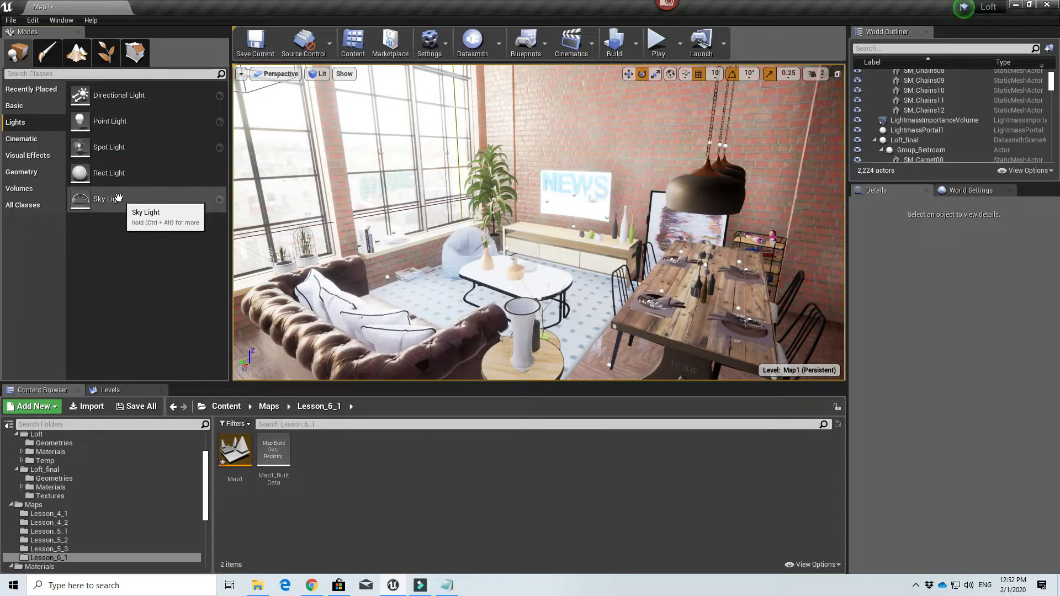
# - Try a spot light and a point light against the brick wall above the dining area, and delete both
pyautogui.moveTo(108, 199); pyautogui.dragTo(177, 231)
pyautogui.moveTo(406, 218); pyautogui.dragTo(530, 194, button='right')
pyautogui.press('w')
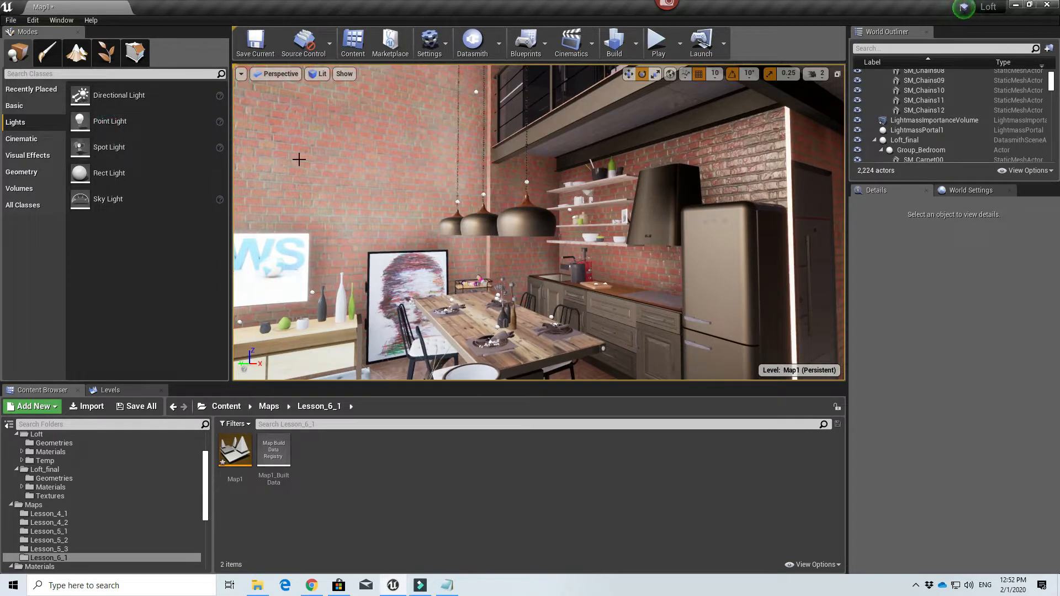
pyautogui.moveTo(135, 147); pyautogui.dragTo(392, 102)
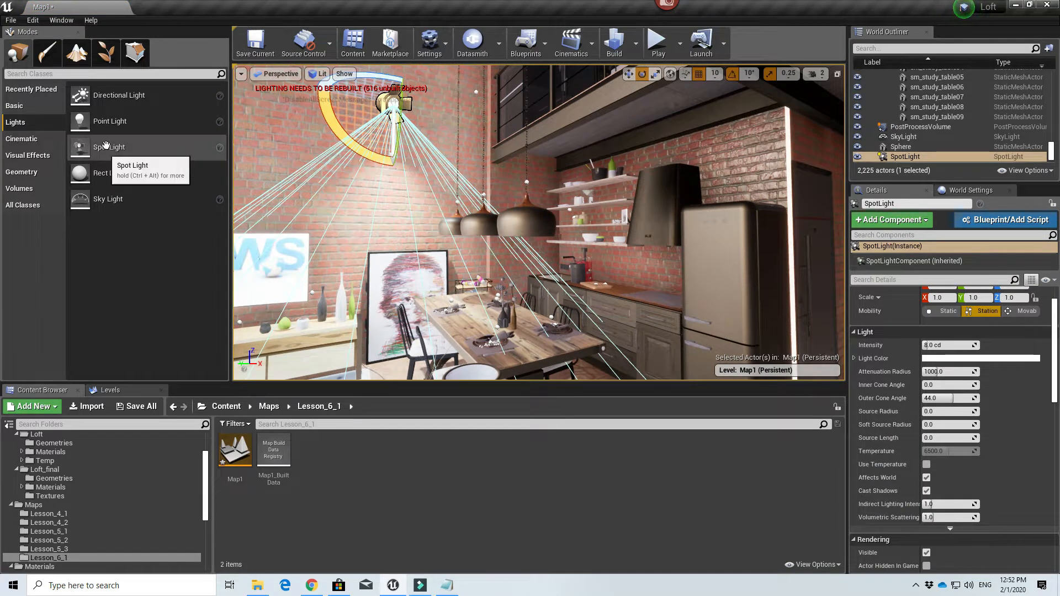
pyautogui.moveTo(110, 121); pyautogui.dragTo(308, 145)
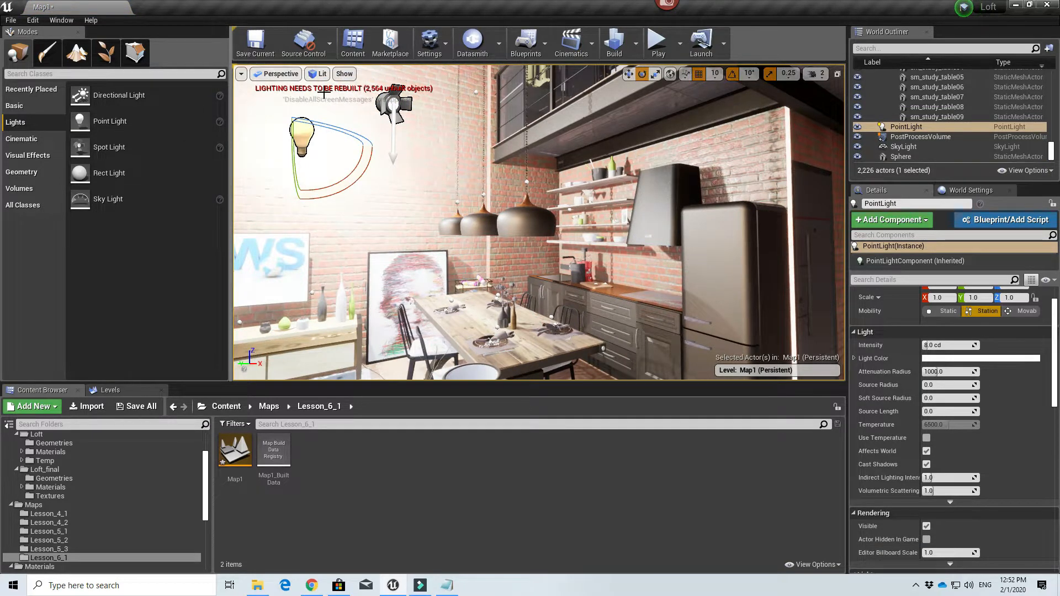
pyautogui.press('Delete')
pyautogui.click(390, 100)
pyautogui.press('Delete')
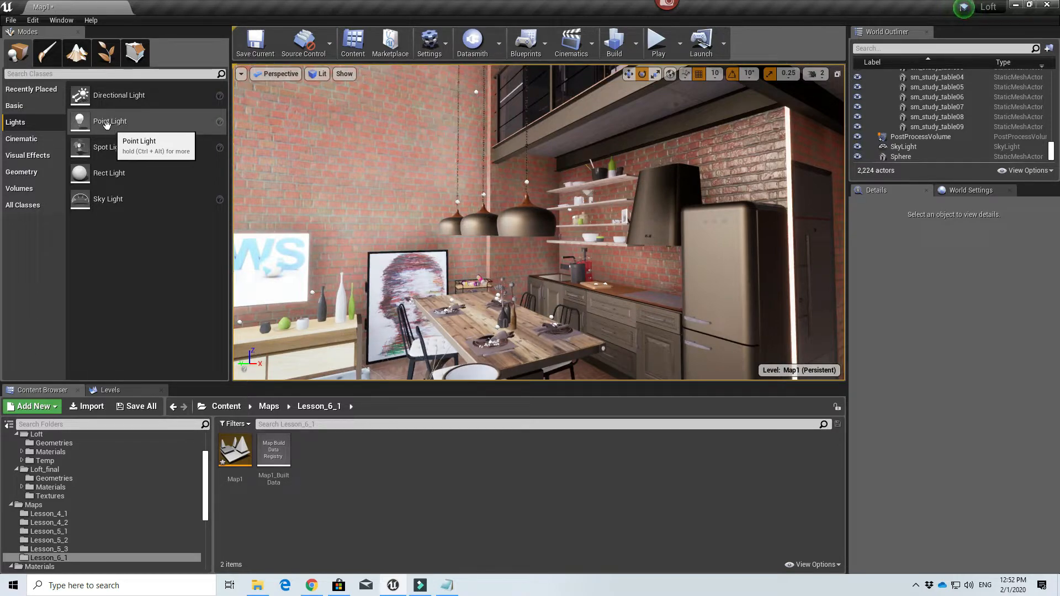
# - Place a point light by the kitchen shelves with source radius about 20 and source length about 187, and rotate it horizontally
pyautogui.moveTo(97, 122); pyautogui.dragTo(611, 158)
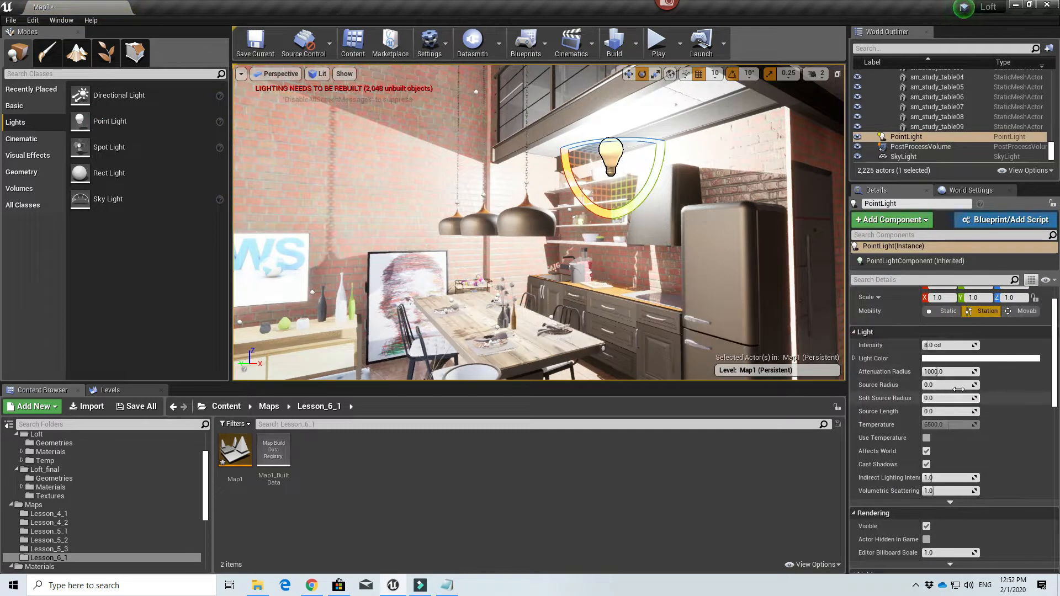
pyautogui.moveTo(948, 385); pyautogui.dragTo(1025, 411)
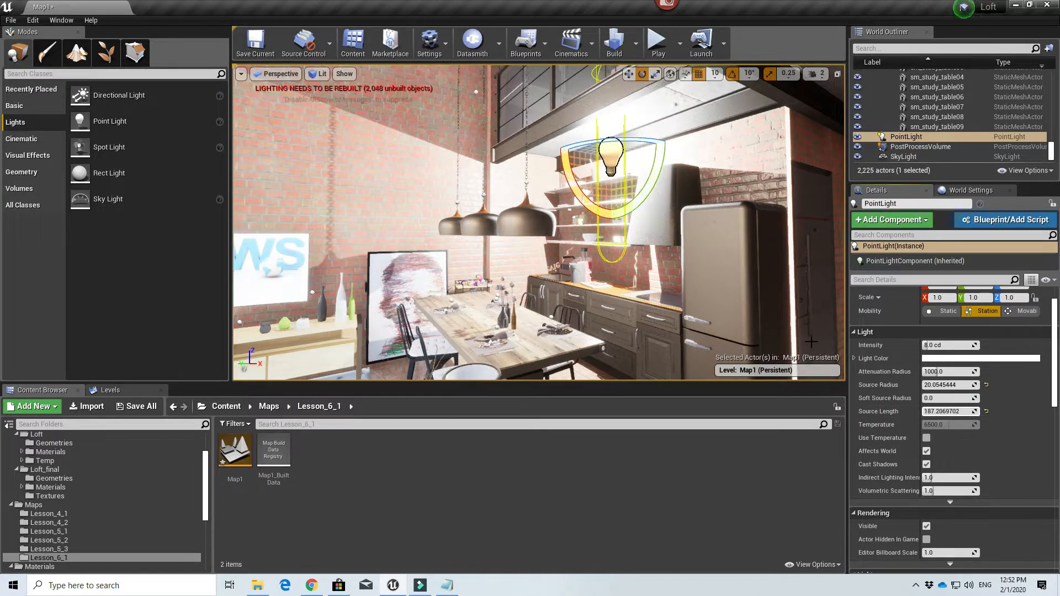
pyautogui.moveTo(649, 178); pyautogui.dragTo(613, 227)
# - Lower the tube-shaped point light to the floor in front of the kitchen base cabinets
pyautogui.press('a')
pyautogui.moveTo(694, 144); pyautogui.dragTo(772, 146, button='right')
pyautogui.press('w')
pyautogui.moveTo(534, 106); pyautogui.dragTo(533, 319)
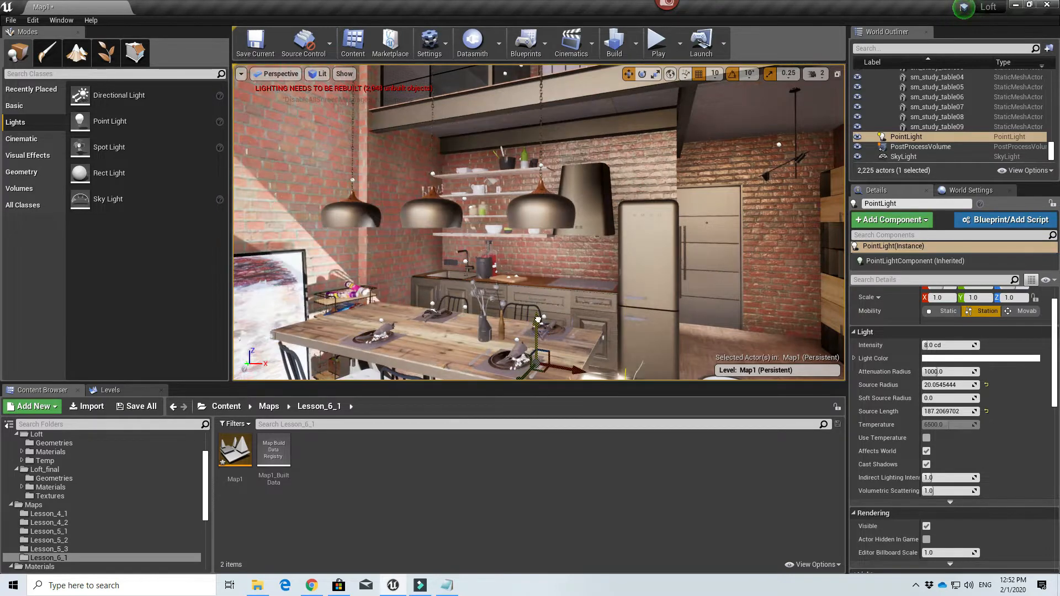
pyautogui.moveTo(599, 300); pyautogui.dragTo(588, 330, button='right')
pyautogui.press('d')
pyautogui.press('w')
pyautogui.moveTo(673, 326); pyautogui.dragTo(649, 339, button='right')
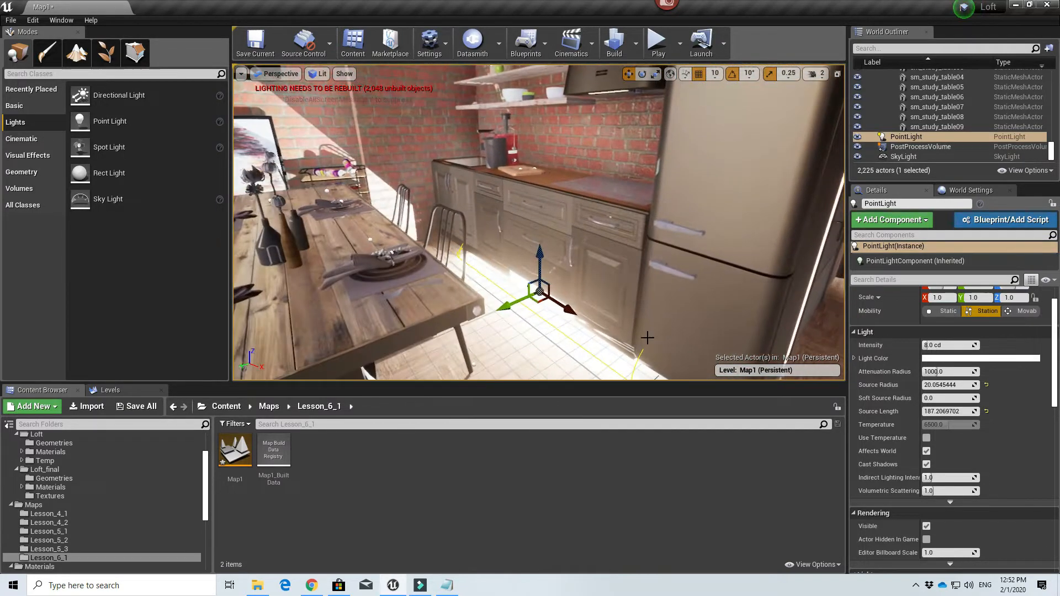
# - Set the point light's intensity to 1 cd and its source radius to about 3.5
pyautogui.click(947, 345)
pyautogui.write('1')
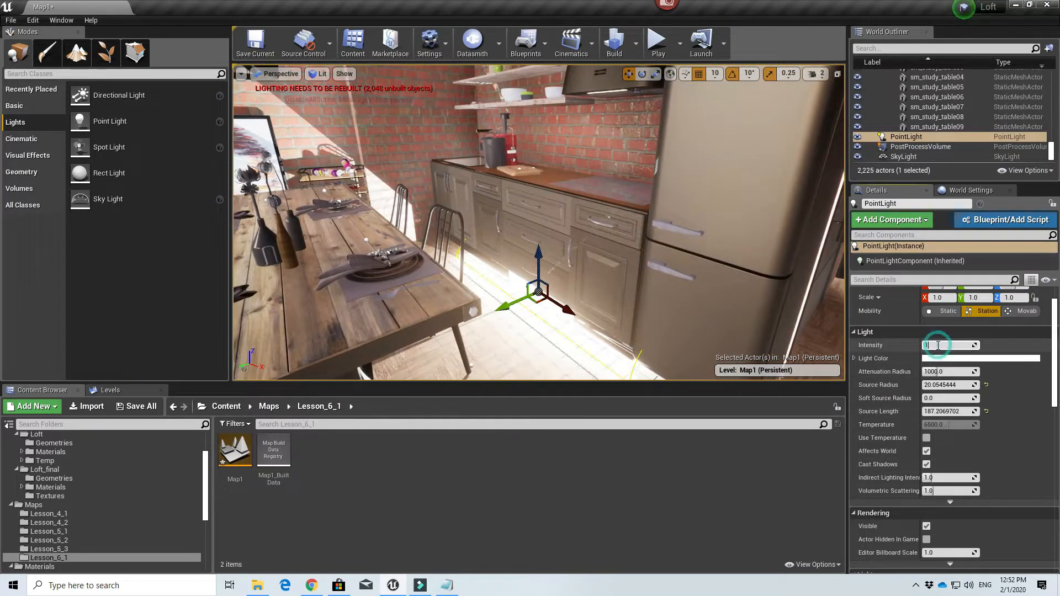
pyautogui.press('Tab')
pyautogui.click(535, 257)
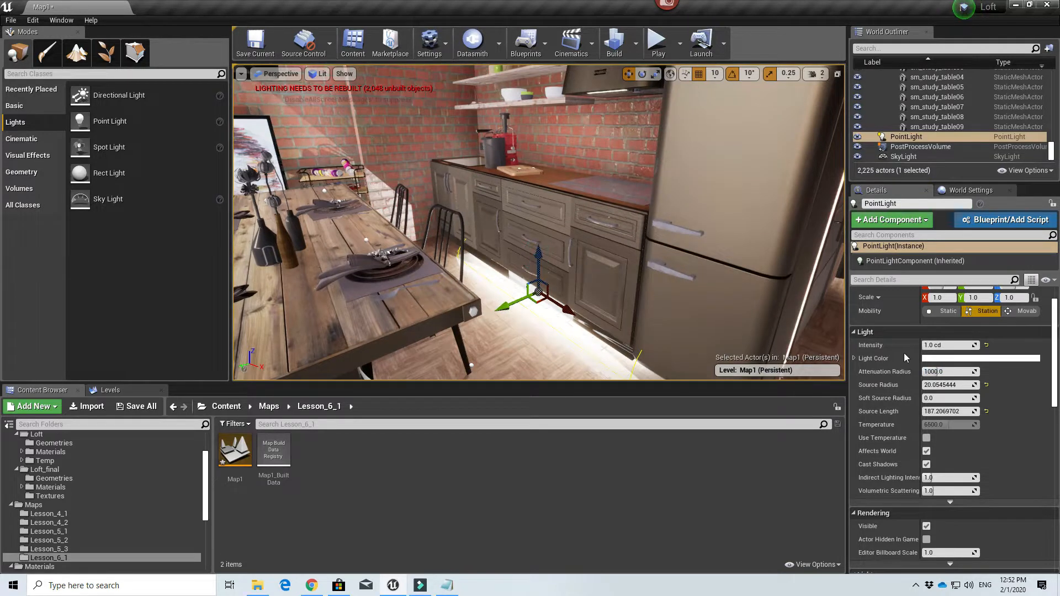
pyautogui.moveTo(970, 381); pyautogui.dragTo(929, 382)
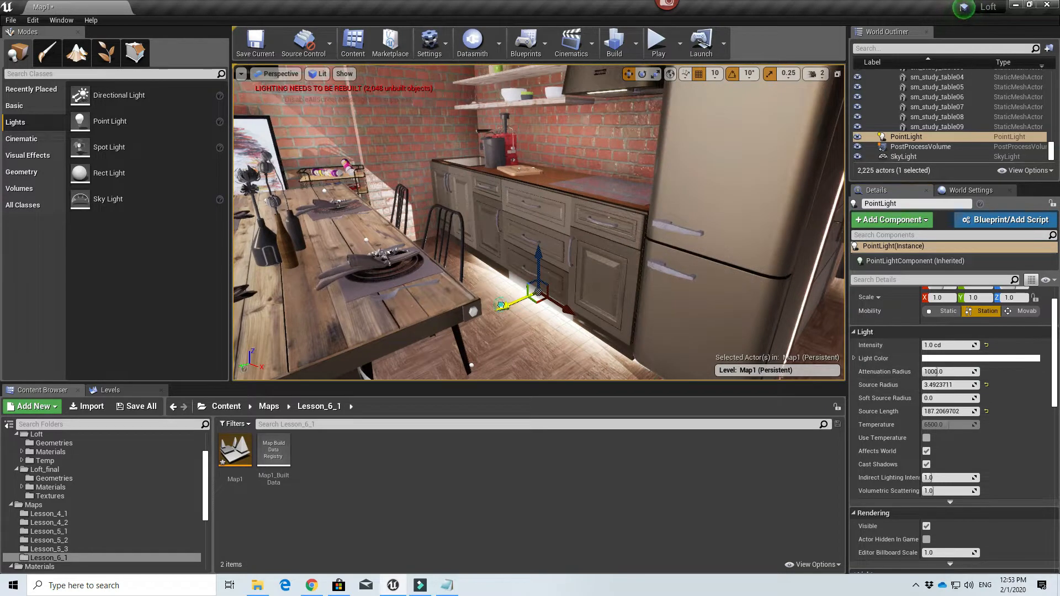
# - Shift the point light slightly away from the base cabinets and delete it
pyautogui.moveTo(502, 304); pyautogui.dragTo(491, 308)
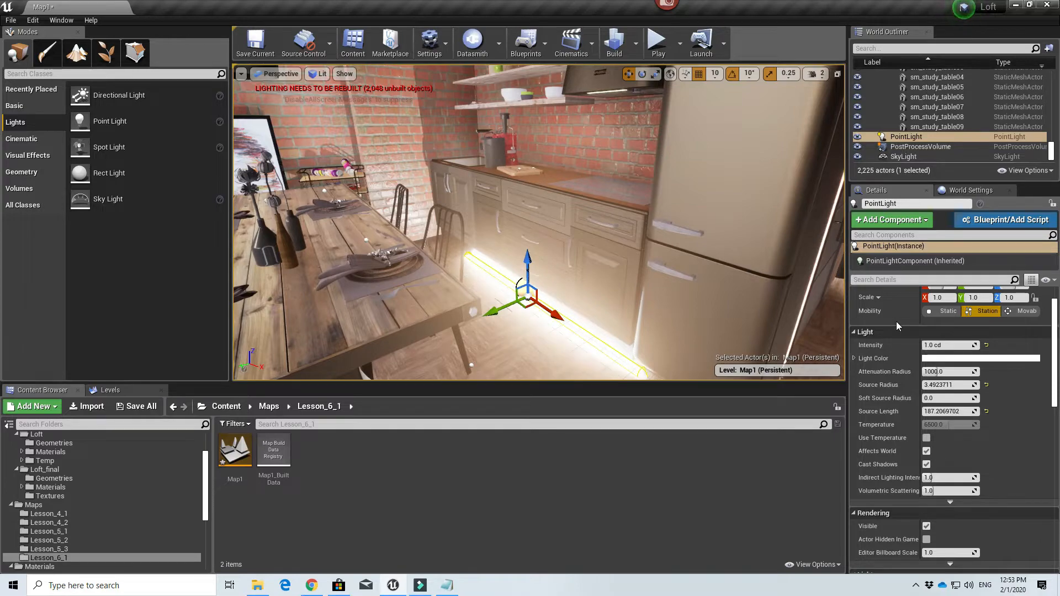
pyautogui.press('Delete')
# - Place a directional light near the living-room windows, compare its Movable, Static and Stationary mobility settings, and delete it
pyautogui.moveTo(501, 198); pyautogui.dragTo(237, 191, button='right')
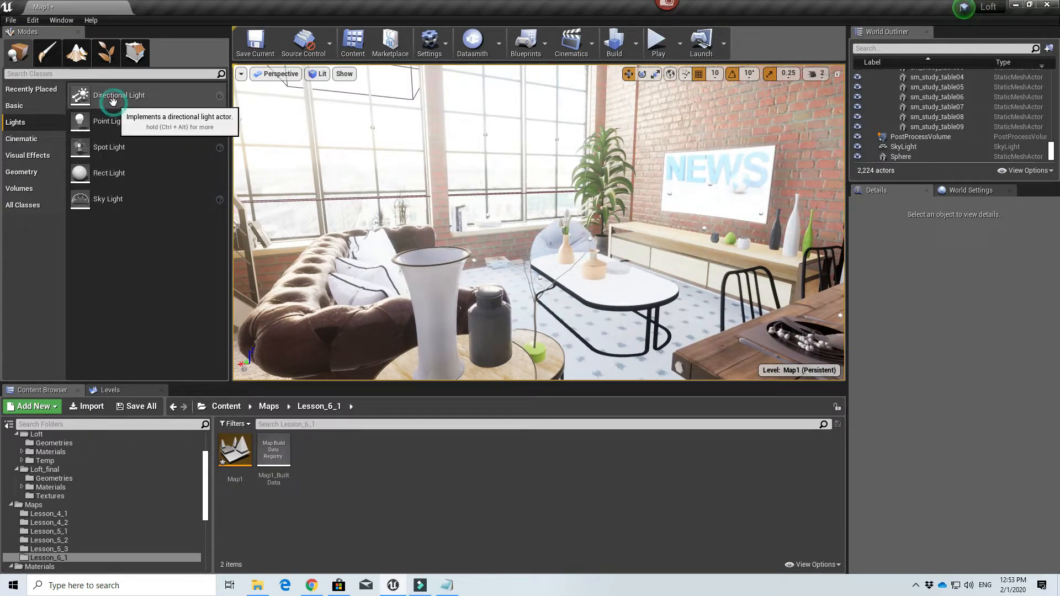
pyautogui.moveTo(113, 99); pyautogui.dragTo(520, 134)
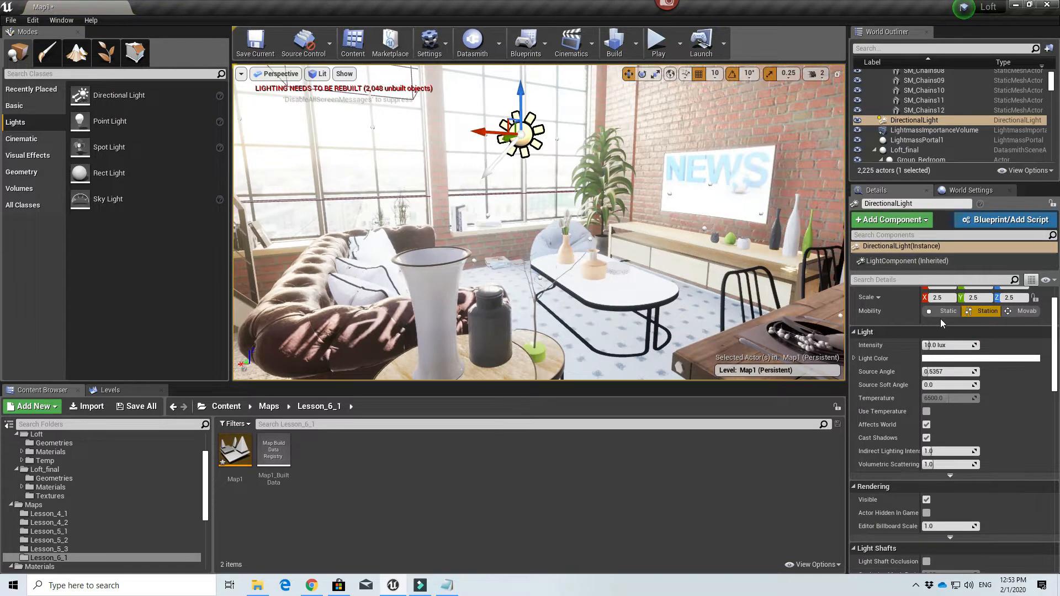
pyautogui.scroll(2, 940, 319)
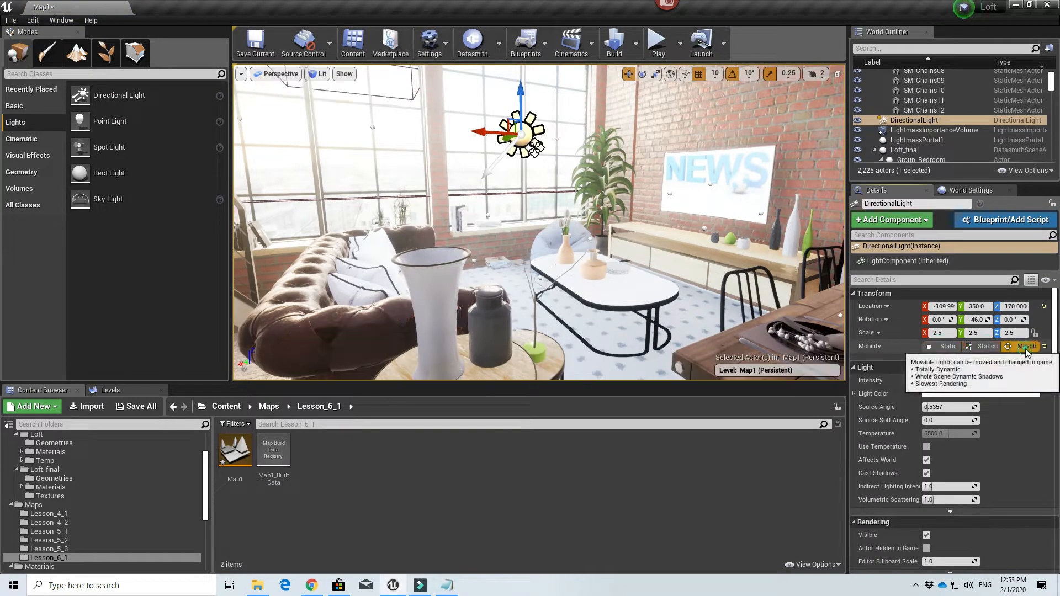
pyautogui.click(941, 346)
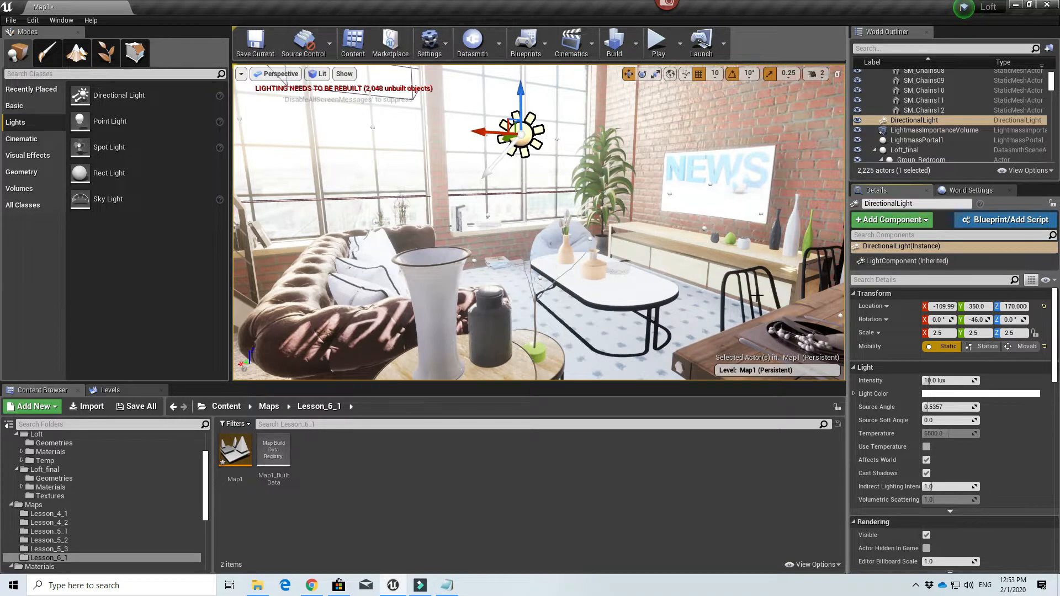
pyautogui.click(1012, 349)
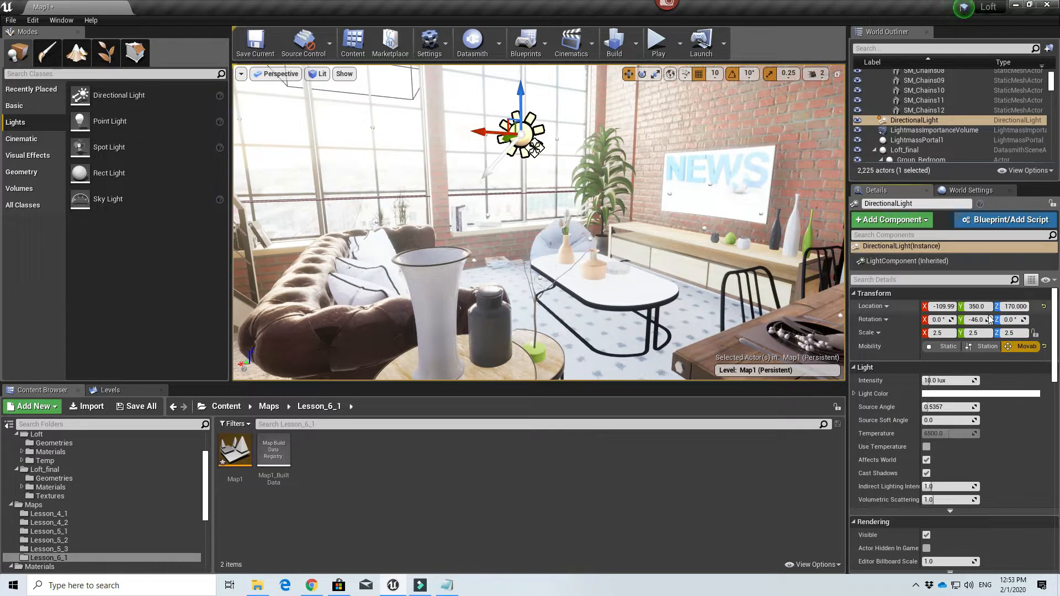
pyautogui.click(983, 346)
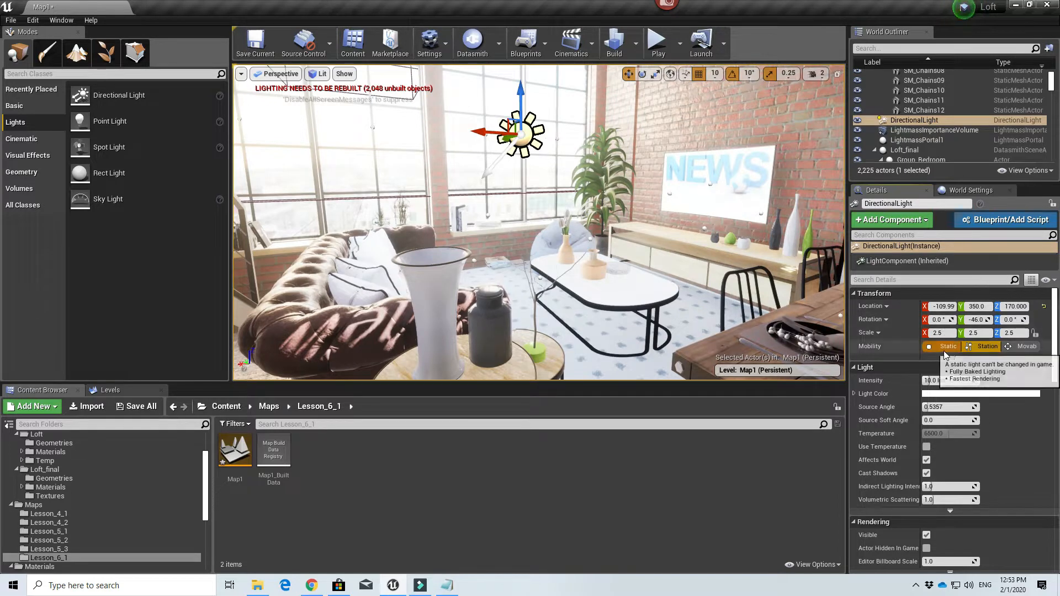
pyautogui.press('Delete')
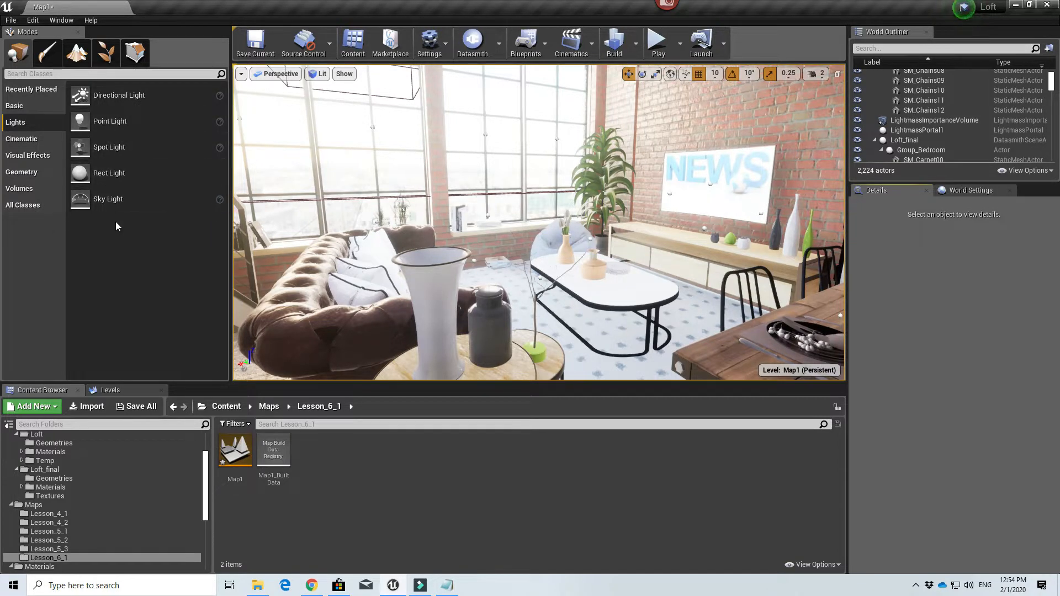
# - Place a directional light in front of the NEWS wall screen and try to rotate it
pyautogui.moveTo(480, 231); pyautogui.dragTo(638, 211, button='right')
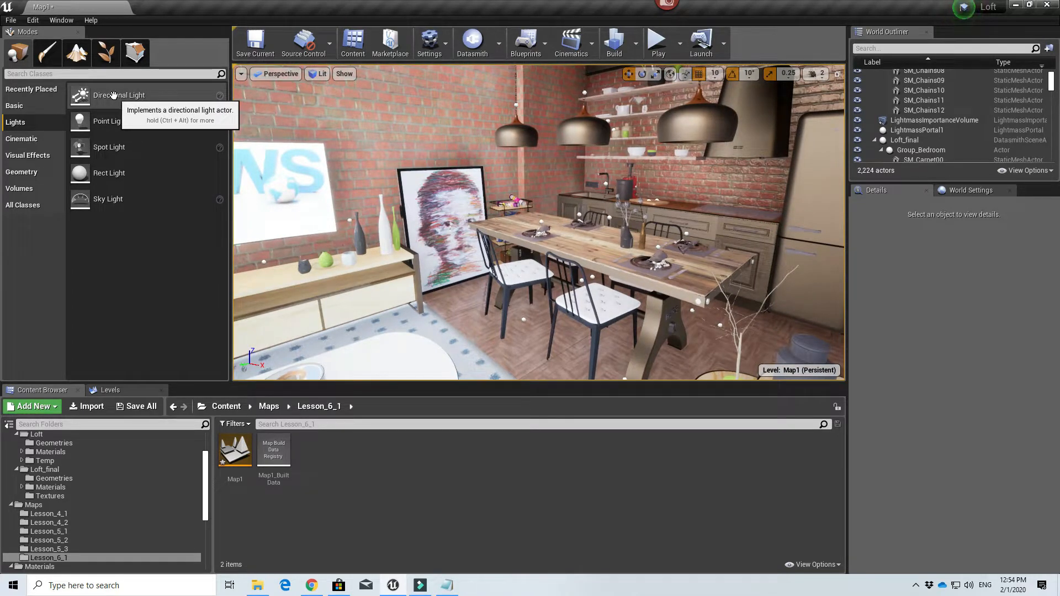
pyautogui.moveTo(113, 95); pyautogui.dragTo(294, 150)
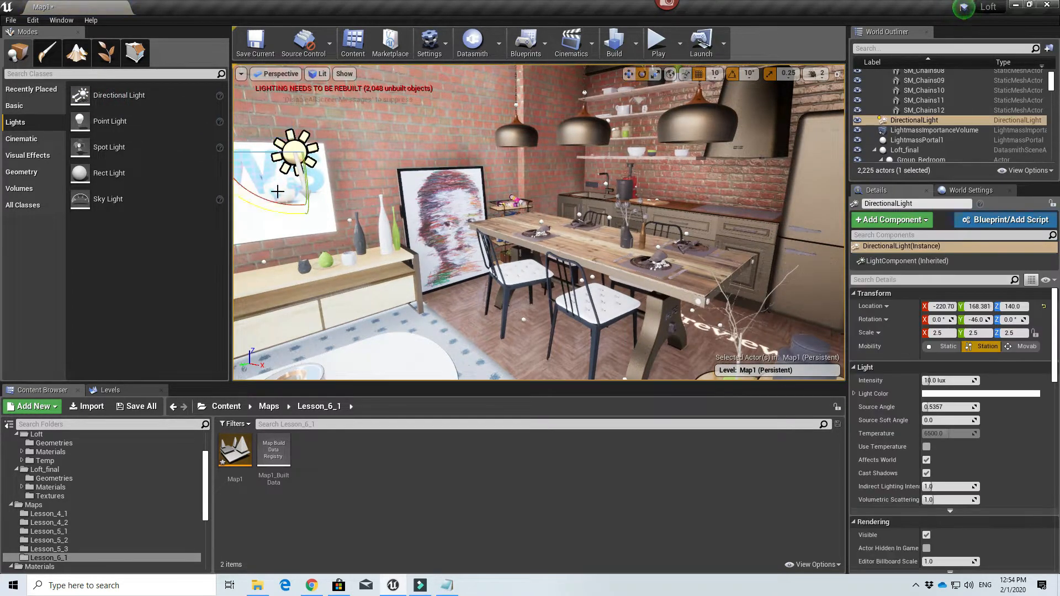
pyautogui.moveTo(278, 192); pyautogui.dragTo(359, 157)
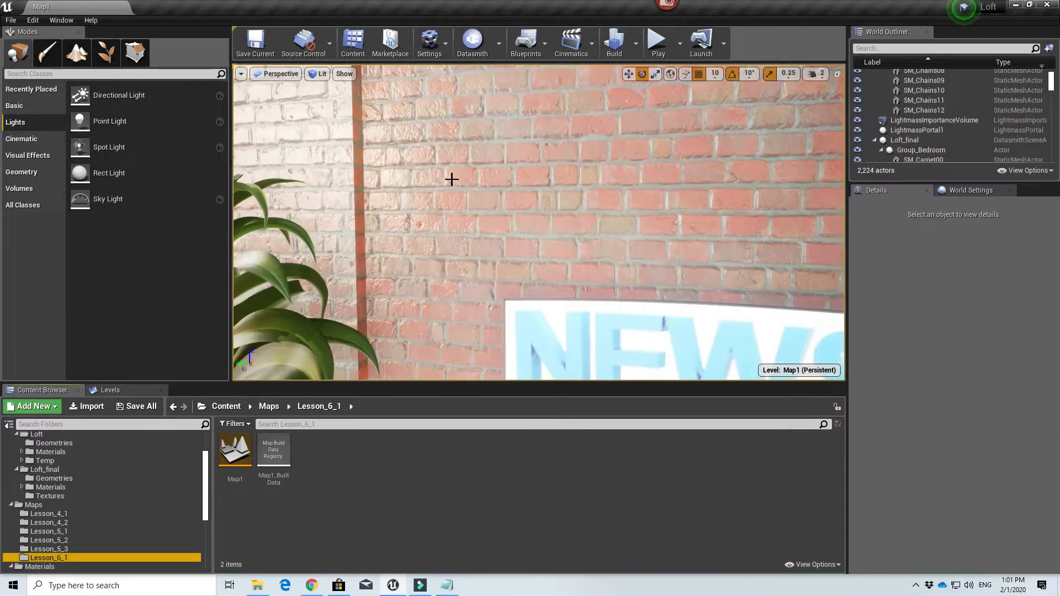
# - Select the brick wall behind the NEWS screen and examine how its surface responds to the light up close
pyautogui.moveTo(449, 177)
pyautogui.mouseDown(button='right')
pyautogui.moveTo(513, 176)
pyautogui.moveTo(442, 166)
pyautogui.mouseUp(button='right')
pyautogui.press('w')
pyautogui.moveTo(491, 192)
pyautogui.mouseDown(button='right')
pyautogui.moveTo(505, 193)
pyautogui.moveTo(491, 193)
pyautogui.mouseUp(button='right')
pyautogui.click(414, 206)
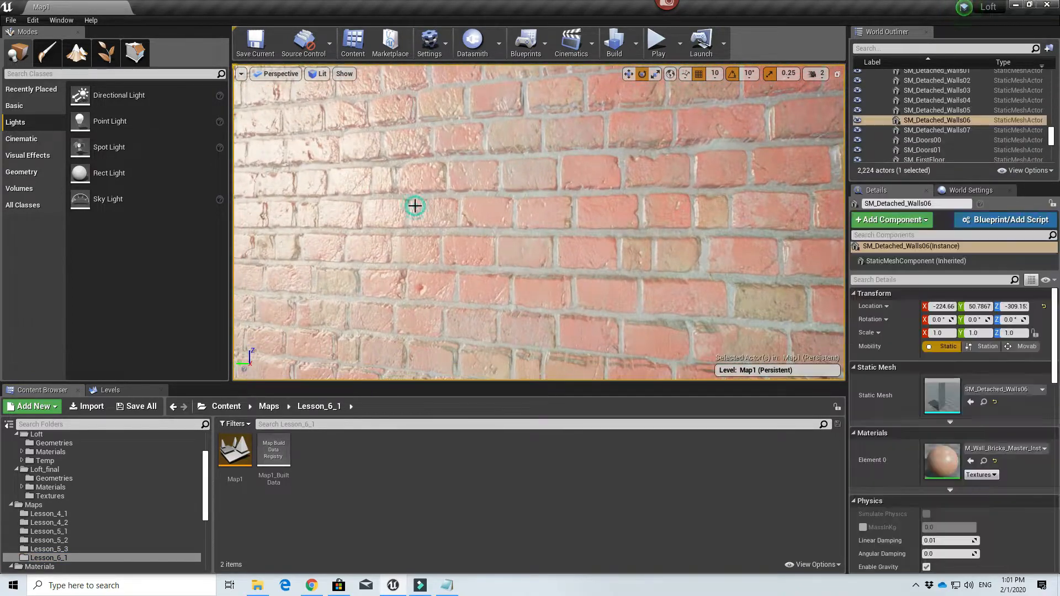
pyautogui.press('s')
pyautogui.moveTo(415, 205); pyautogui.dragTo(461, 208, button='right')
pyautogui.press('w')
pyautogui.press('s')
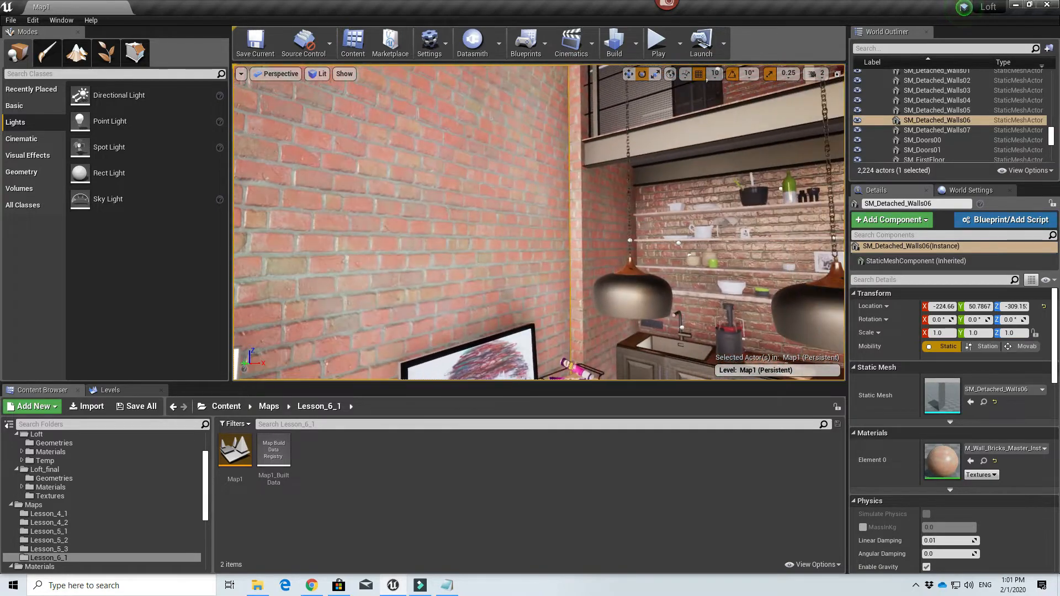
# - Open the brick wall's material instance and its parent material M_Wall_Bricks_Master, and show the node graph in a maximized editor
pyautogui.doubleClick(942, 452)
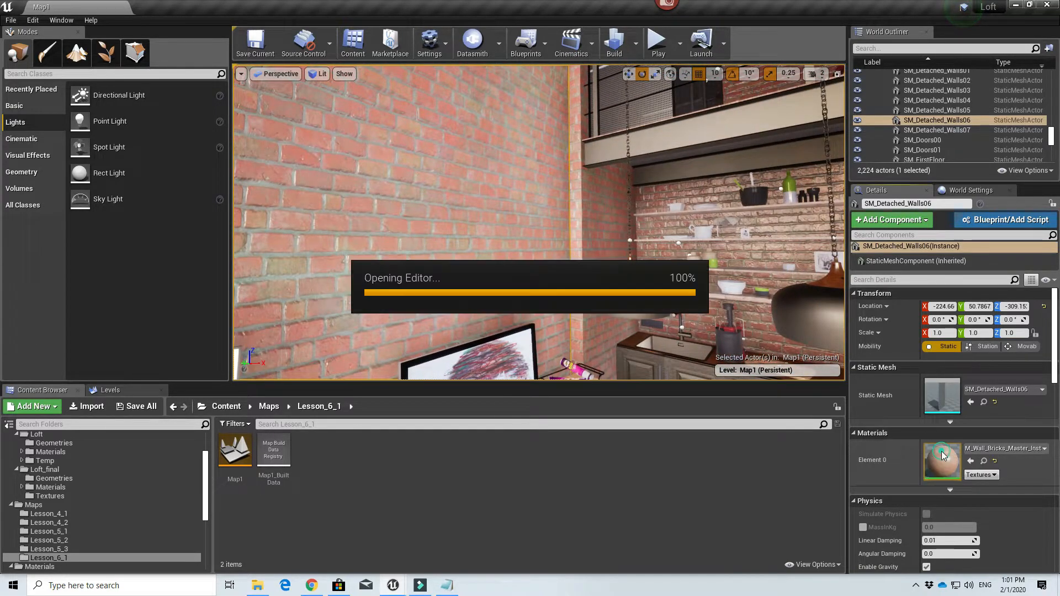
pyautogui.scroll(-6, 838, 376)
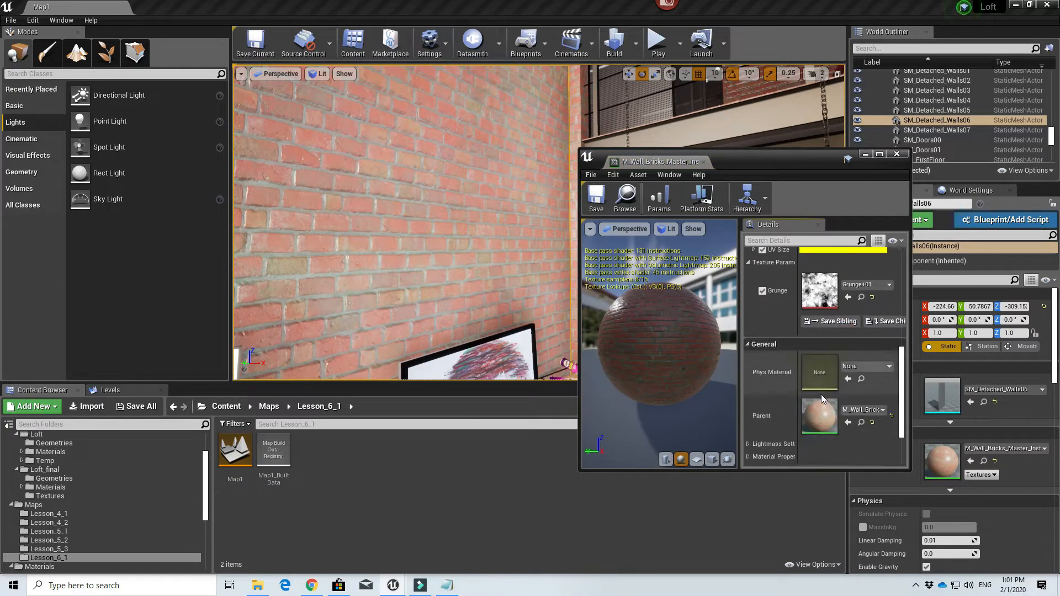
pyautogui.doubleClick(827, 409)
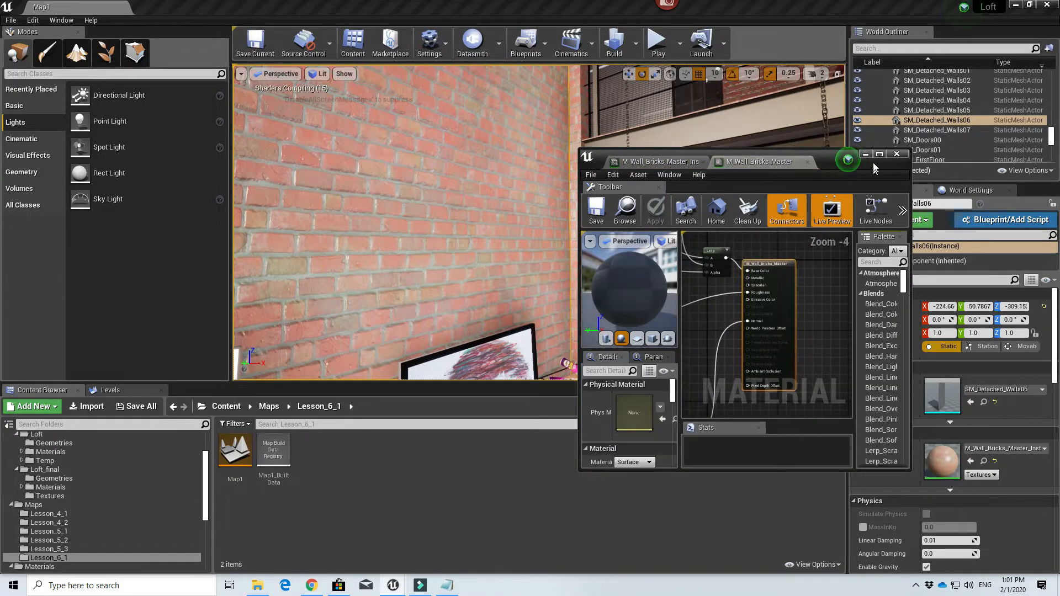
pyautogui.click(875, 156)
pyautogui.moveTo(450, 251); pyautogui.dragTo(694, 313, button='right')
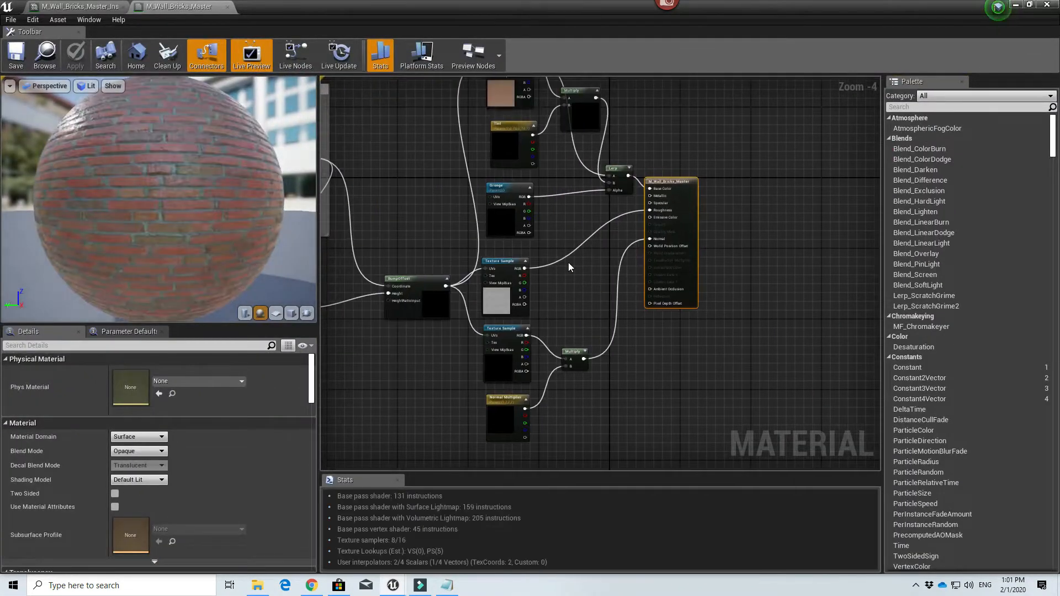
# - Invert the brick roughness Texture Sample with a OneMinus node, feed the result into the material's Roughness input, and save the material
pyautogui.scroll(2, 568, 263)
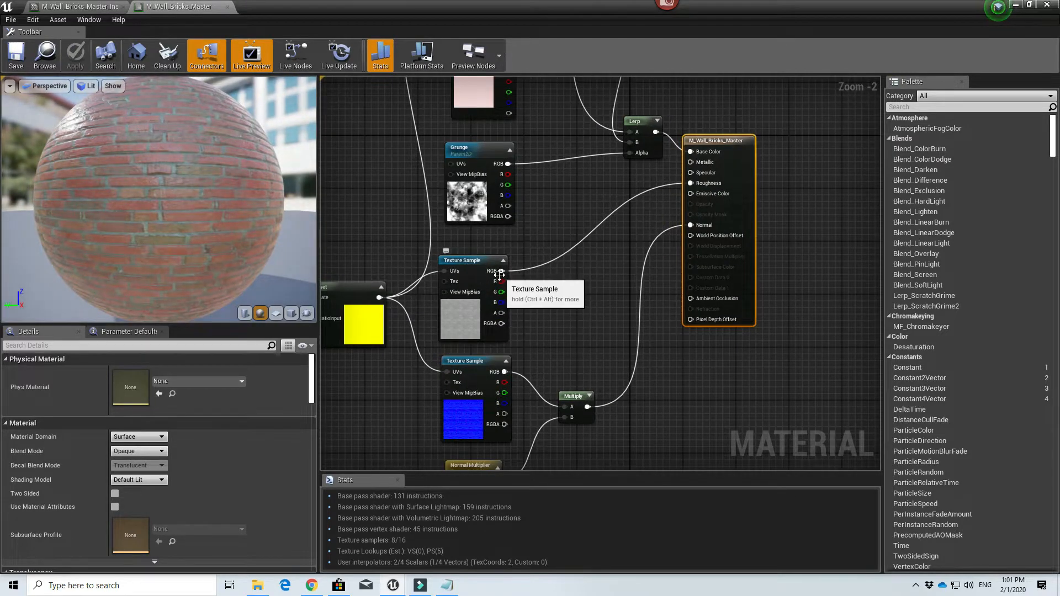
pyautogui.moveTo(501, 270); pyautogui.dragTo(564, 260)
pyautogui.write('one')
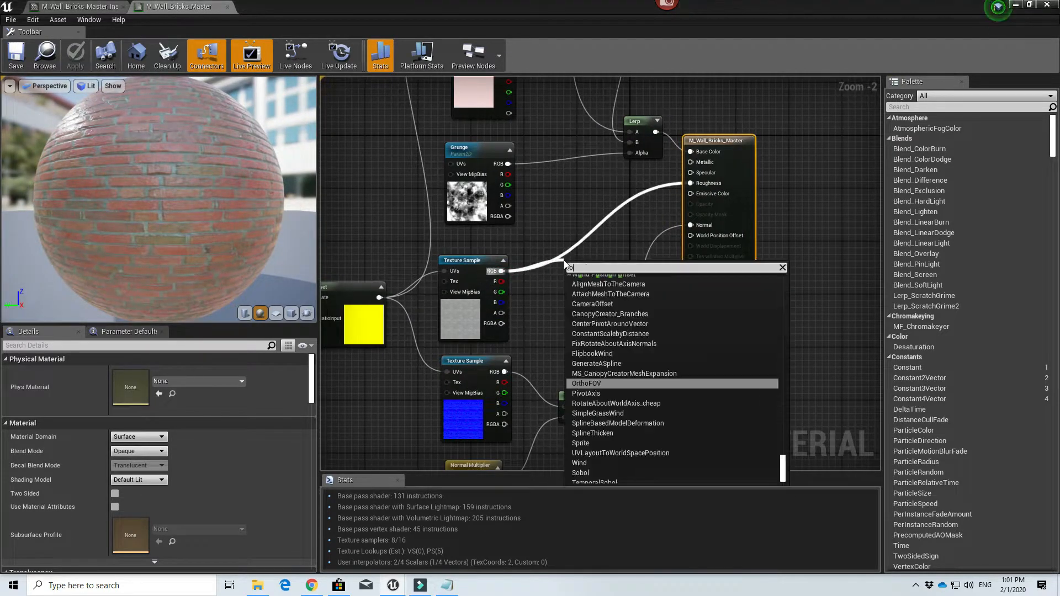
pyautogui.click(585, 329)
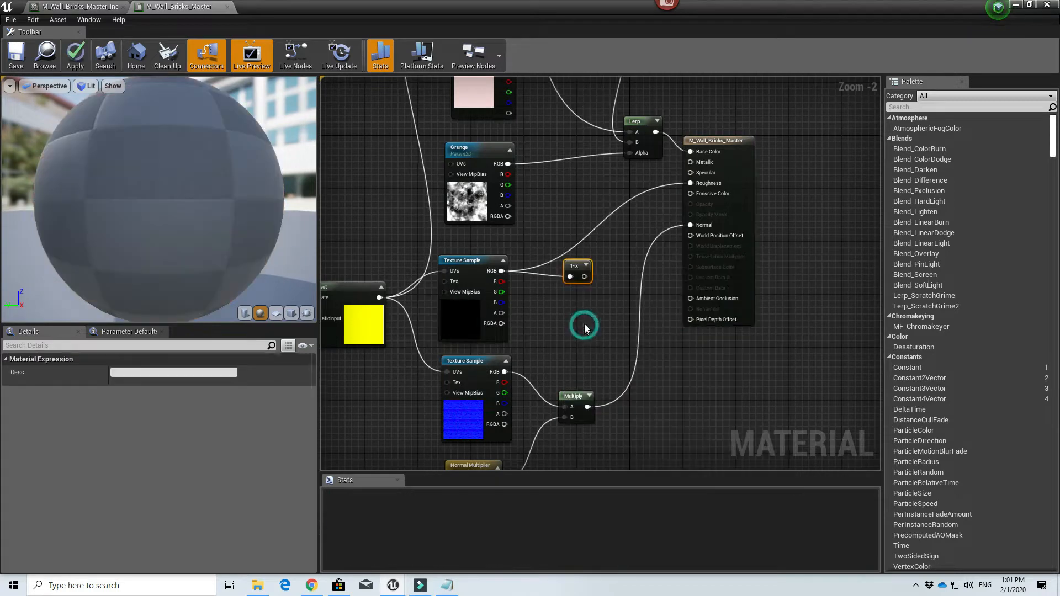
pyautogui.click(586, 265)
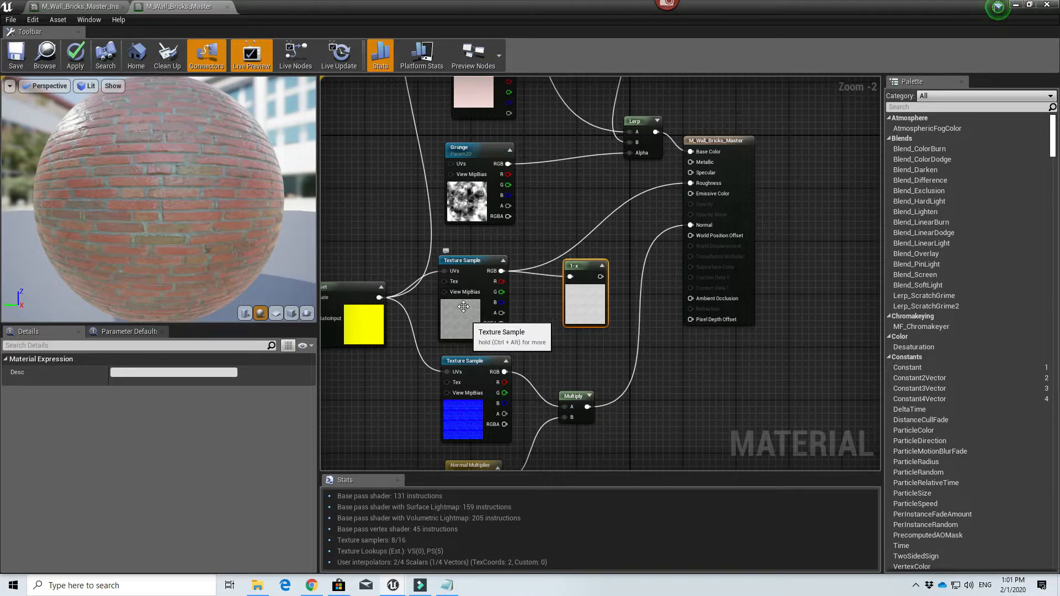
pyautogui.moveTo(599, 277); pyautogui.dragTo(691, 183)
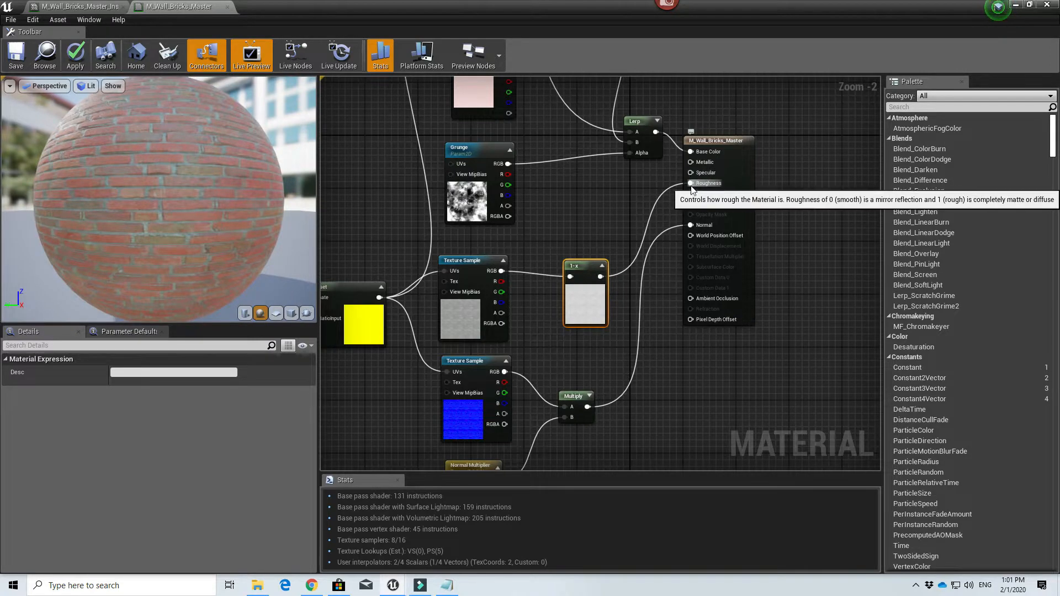
pyautogui.click(14, 59)
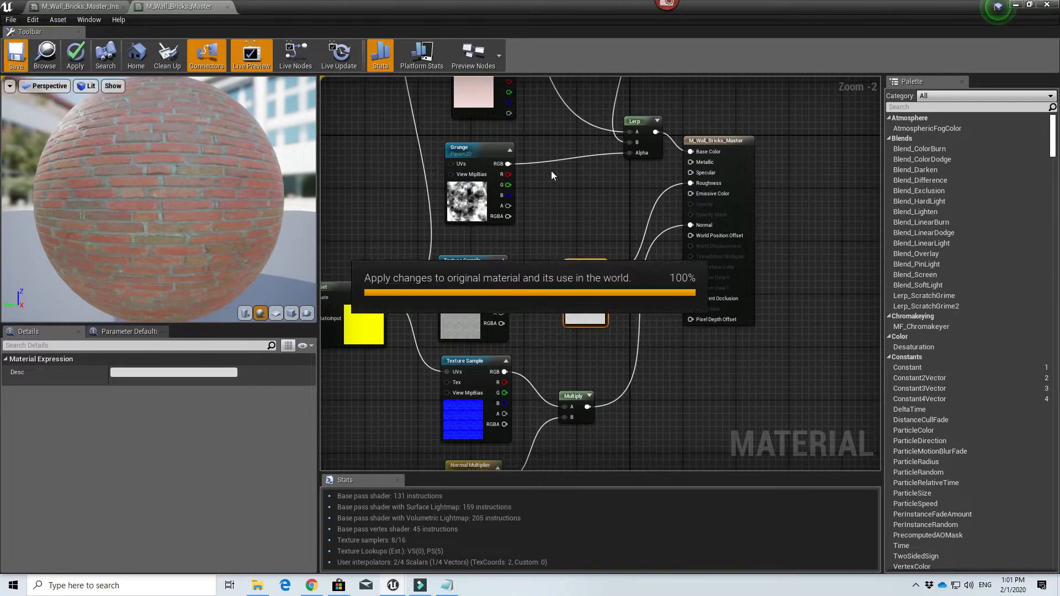
# - Return to the level and examine the brick wall behind the NEWS screen
pyautogui.click(1016, 6)
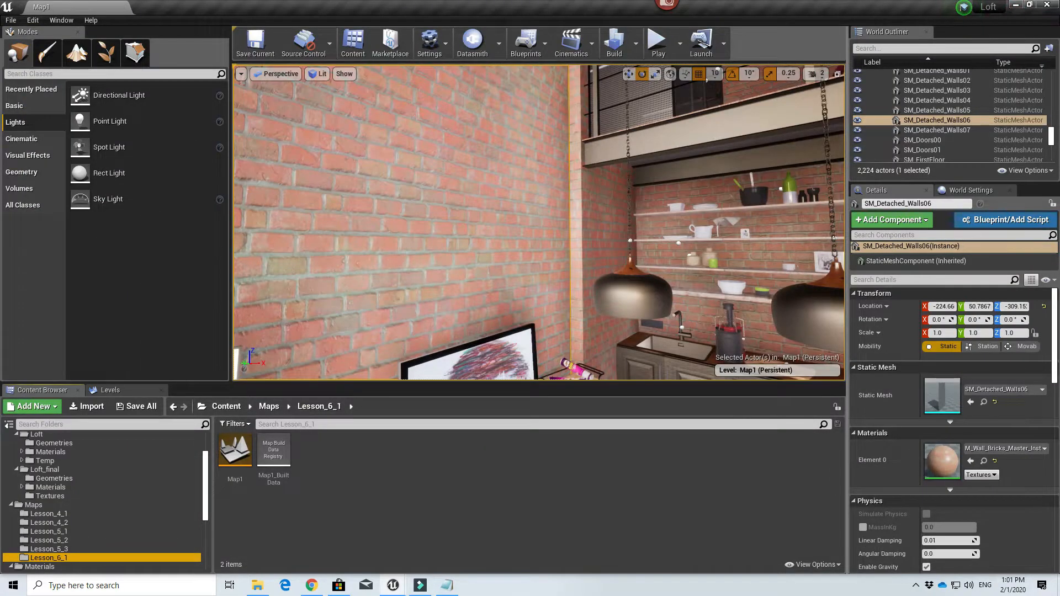
pyautogui.moveTo(539, 223)
pyautogui.mouseDown(button='right')
pyautogui.moveTo(431, 220)
pyautogui.moveTo(602, 215)
pyautogui.moveTo(459, 217)
pyautogui.mouseUp(button='right')
pyautogui.press('w')
pyautogui.press('s')
pyautogui.press('s')
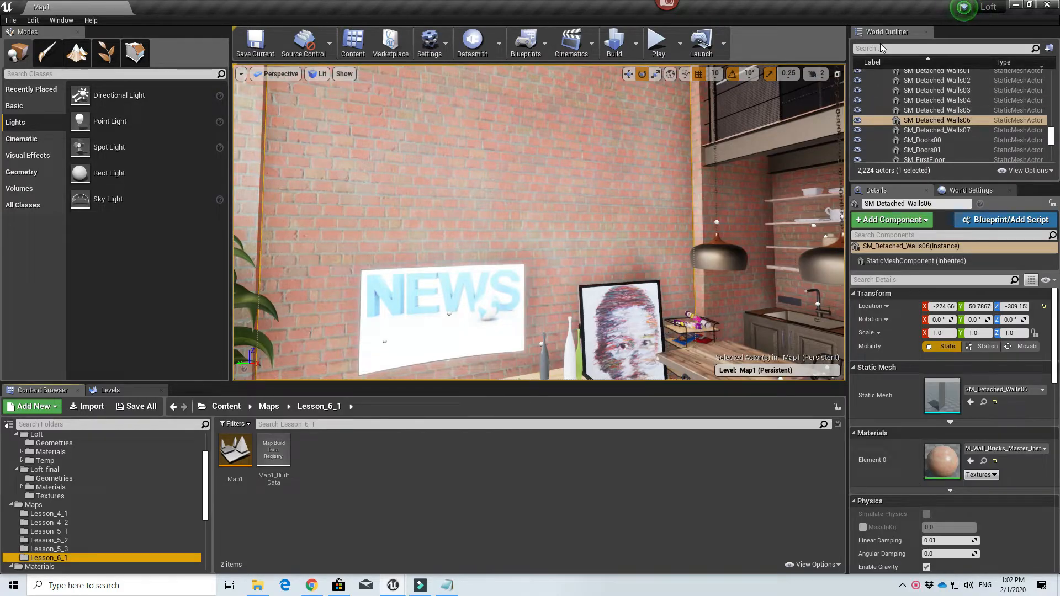
# - Find and frame the SkyLight actor and set its source type to SLS Captured Scene
pyautogui.click(880, 47)
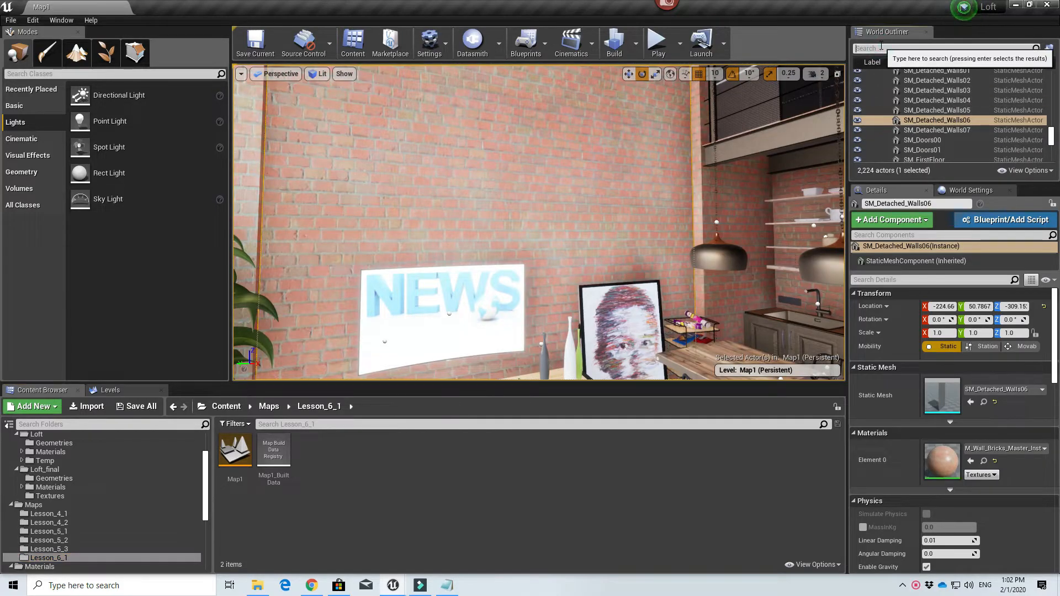
pyautogui.write('skylight')
pyautogui.click(903, 83)
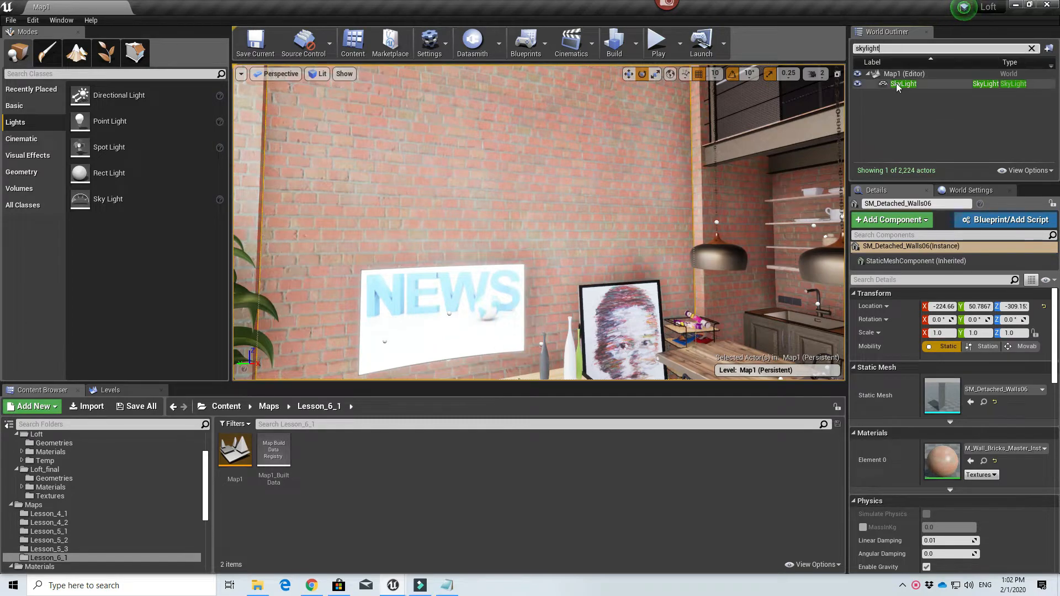
pyautogui.press('f')
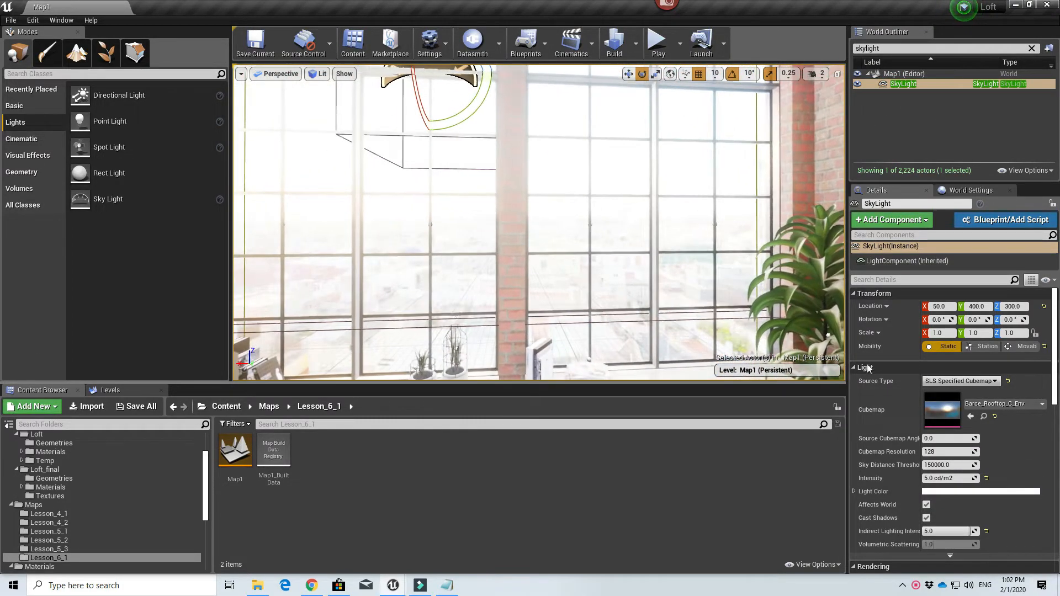
pyautogui.click(960, 381)
pyautogui.click(956, 391)
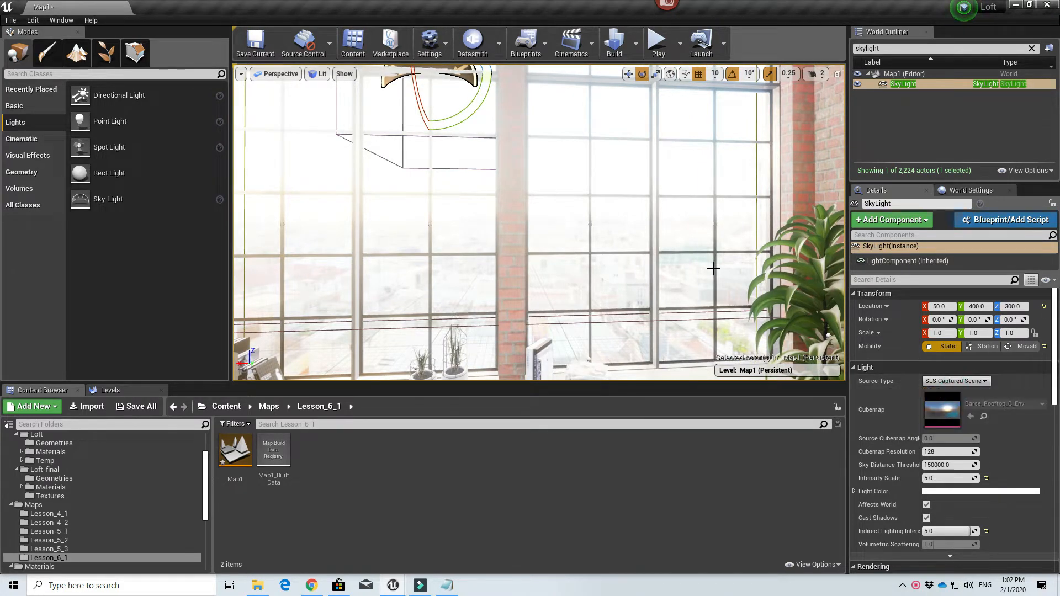
pyautogui.moveTo(696, 271)
pyautogui.mouseDown(button='right')
pyautogui.moveTo(613, 273)
pyautogui.moveTo(695, 277)
pyautogui.mouseUp(button='right')
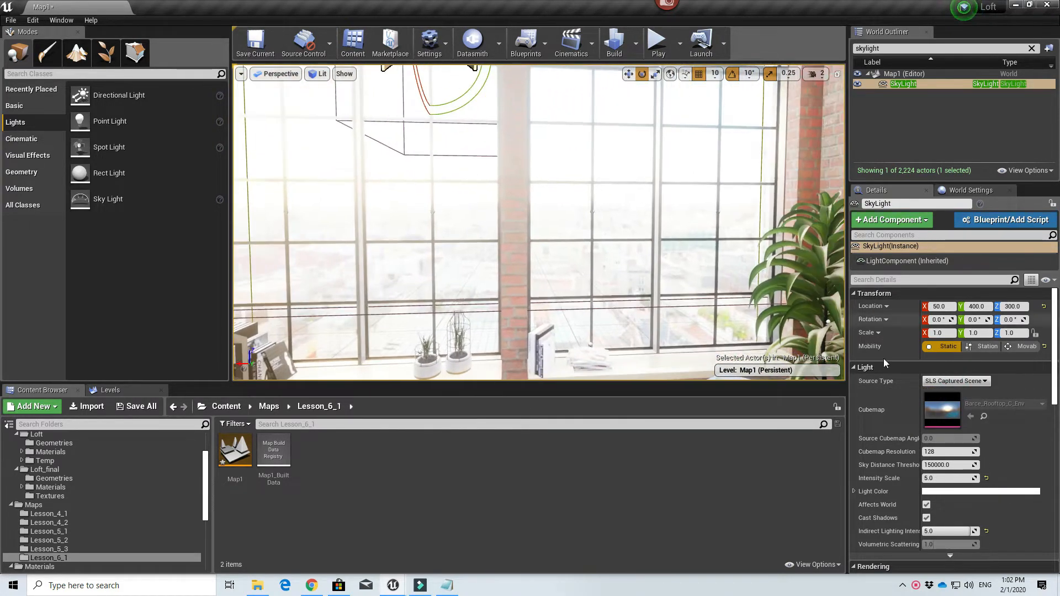
# - Set the SkyLight's intensity scale and indirect lighting intensity to 15
pyautogui.click(937, 478)
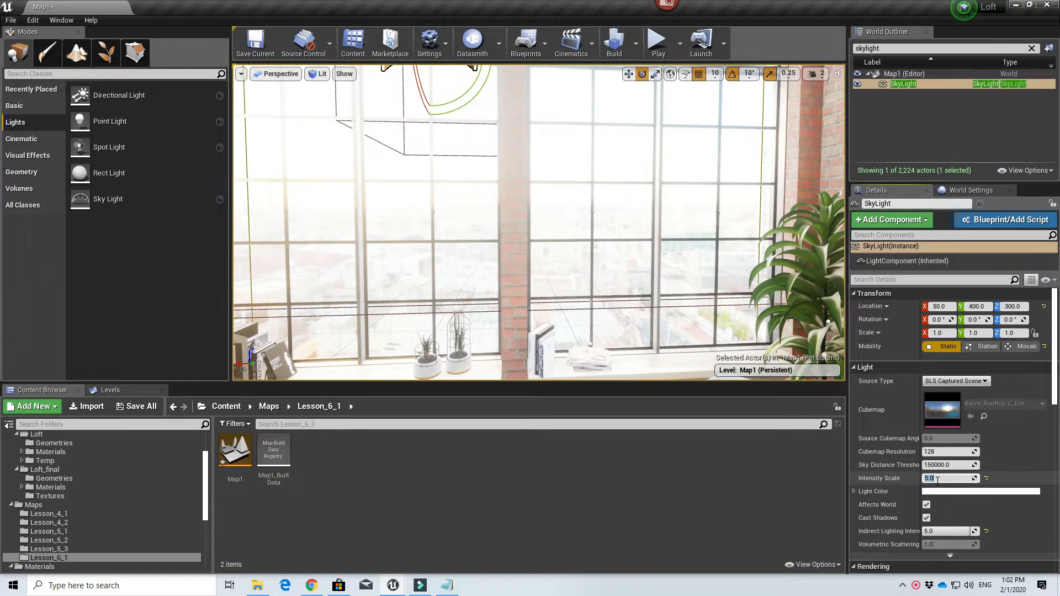
pyautogui.write('1')
pyautogui.click(933, 531)
pyautogui.write('1')
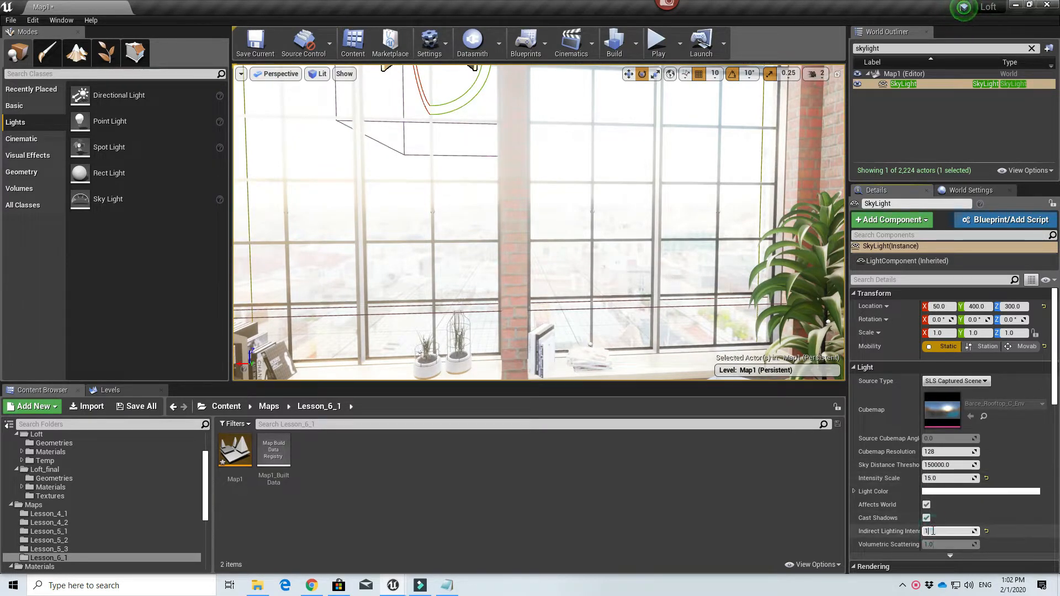
pyautogui.write('5')
pyautogui.press('Return')
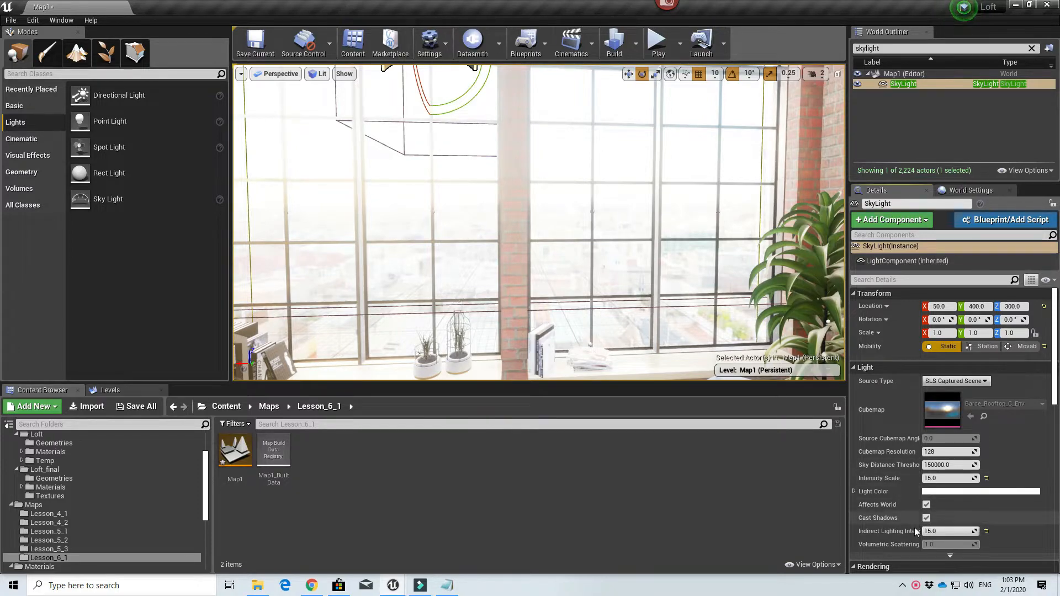
# - Find the Sphere actor in the level and select it
pyautogui.moveTo(686, 324); pyautogui.dragTo(627, 320, button='right')
pyautogui.press('s')
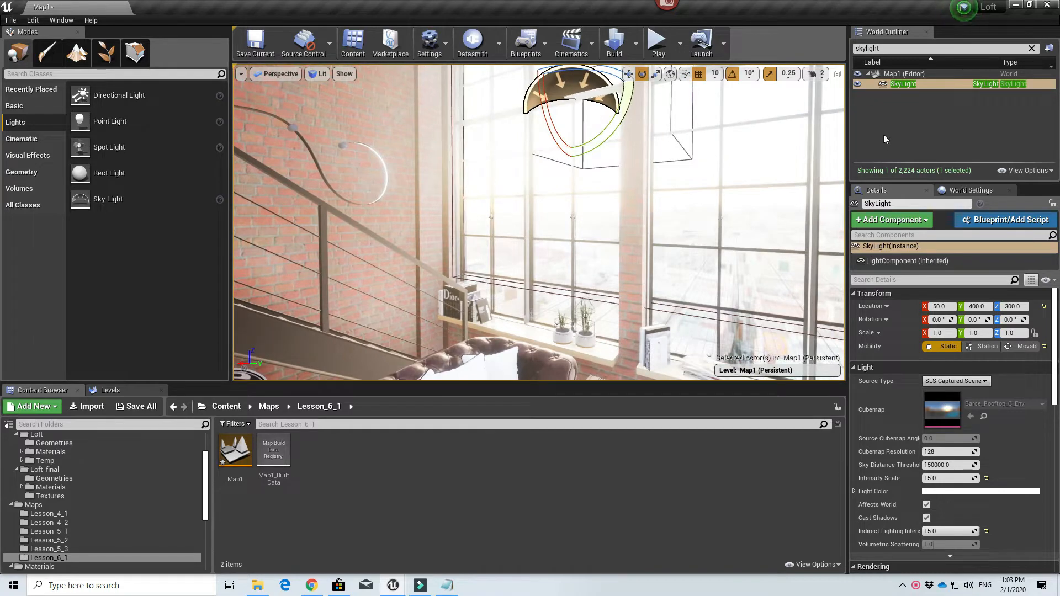
pyautogui.moveTo(700, 246); pyautogui.dragTo(758, 246, button='right')
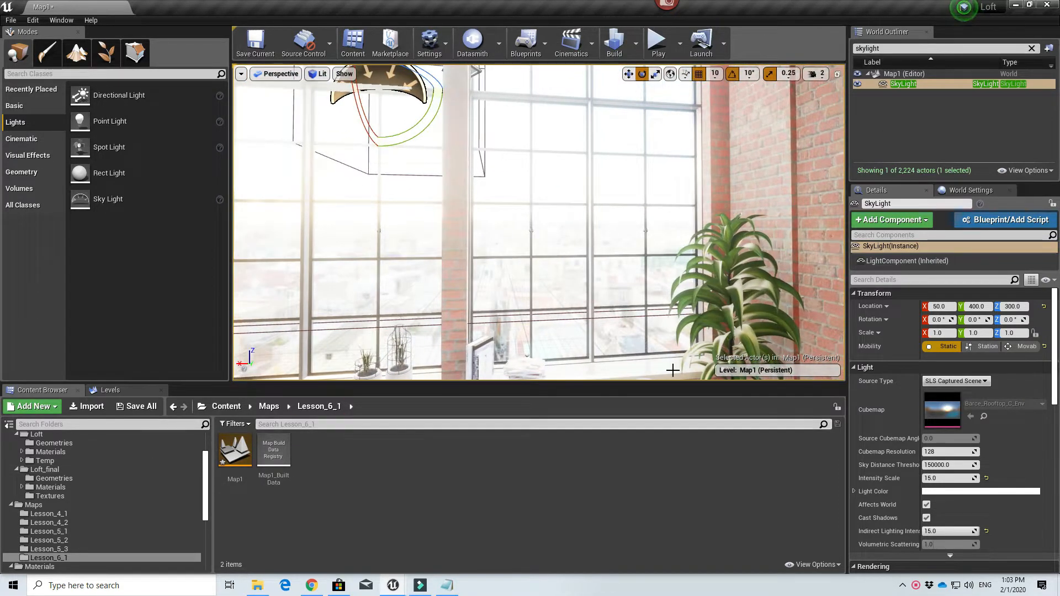
pyautogui.doubleClick(898, 48)
pyautogui.write('s')
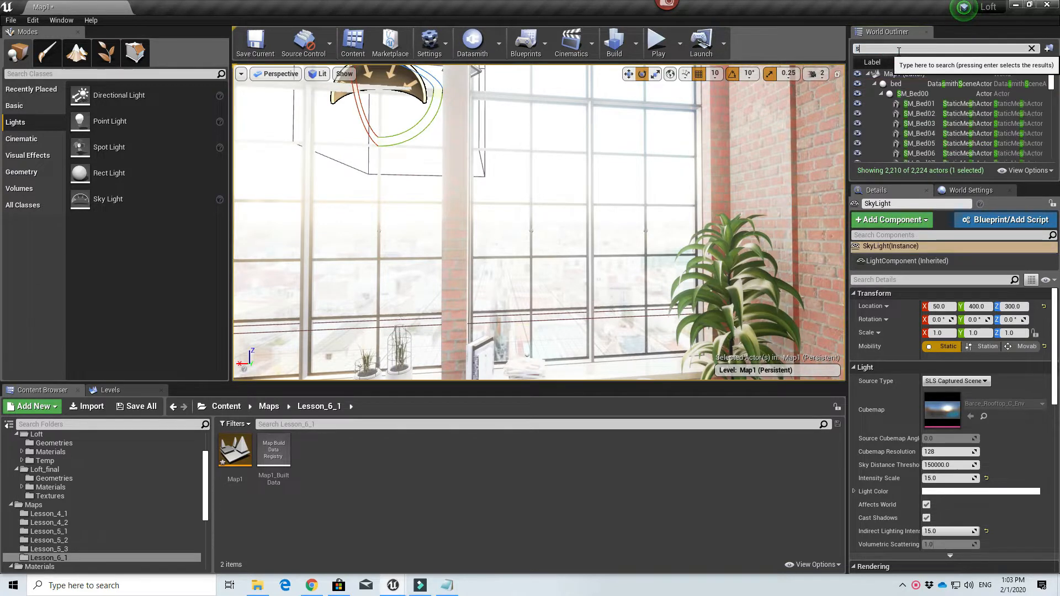
pyautogui.write('pehe')
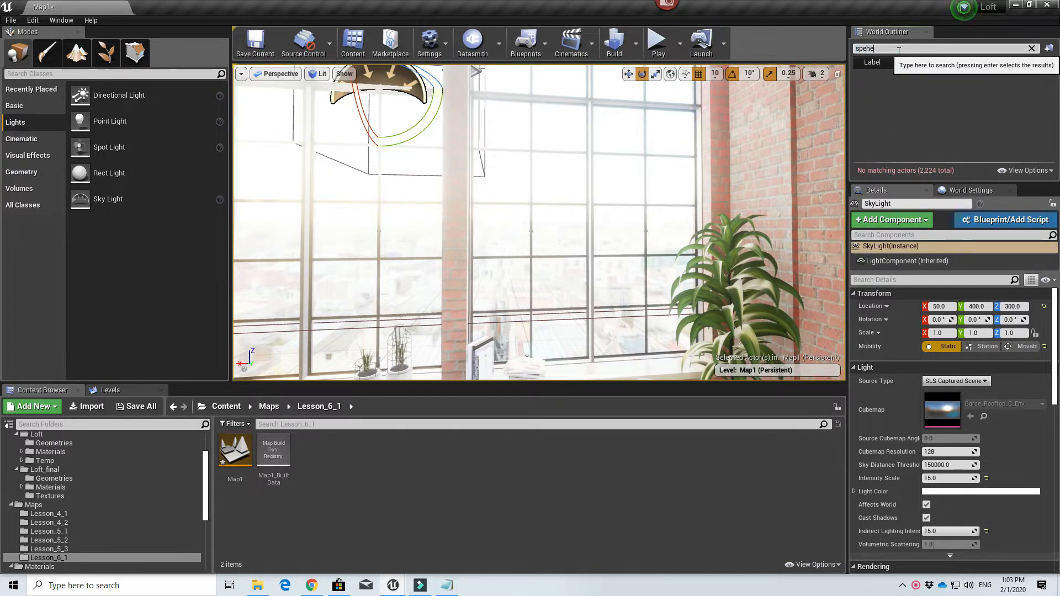
pyautogui.press('BackSpace')
pyautogui.write('h')
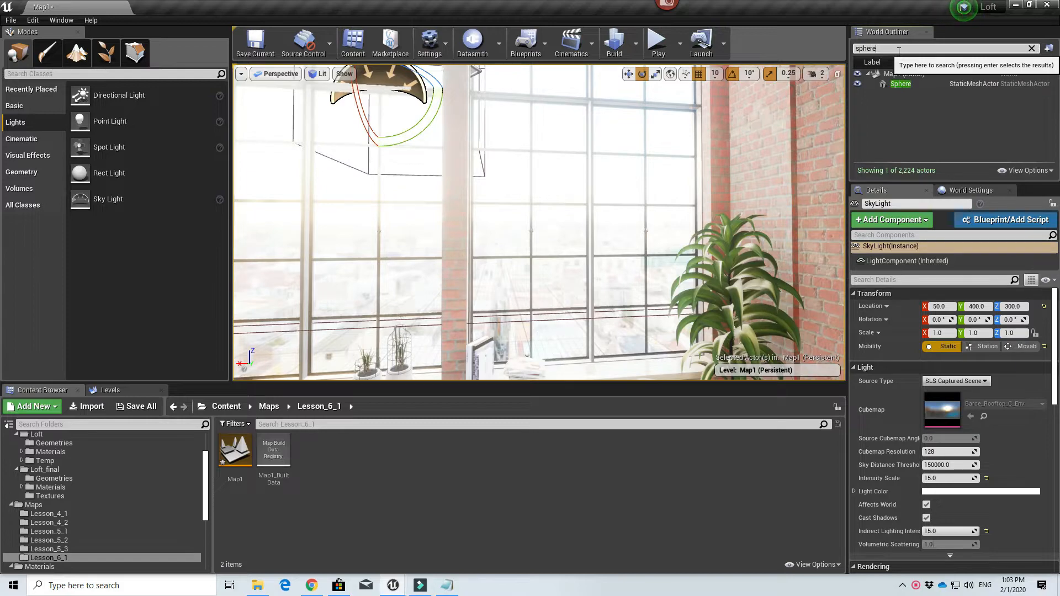
pyautogui.click(896, 84)
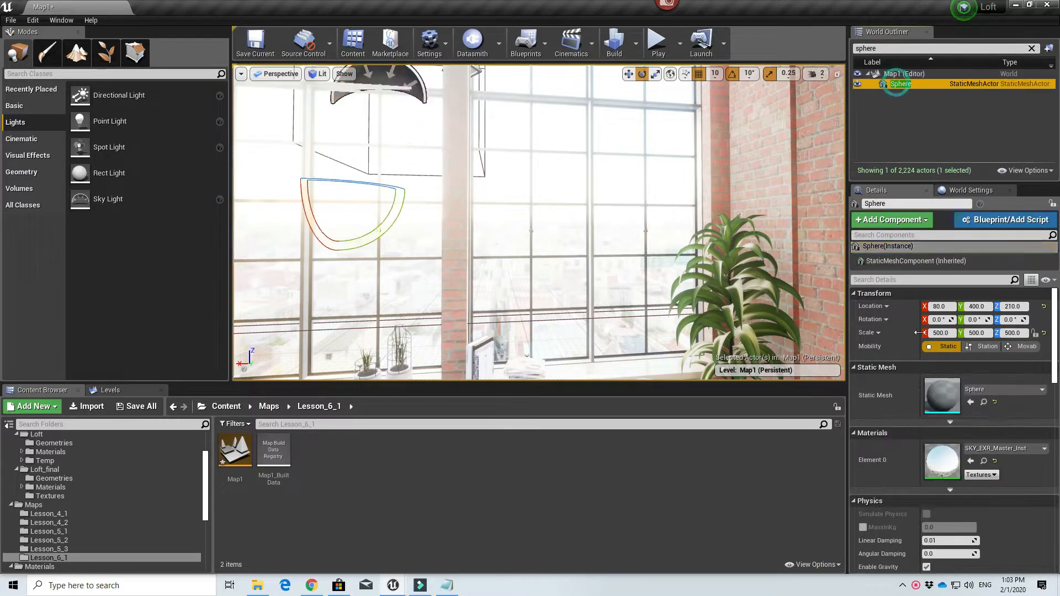
# - Open the sphere's material instance and its parent material SKY_EXR_Master, and show the node graph
pyautogui.doubleClick(941, 460)
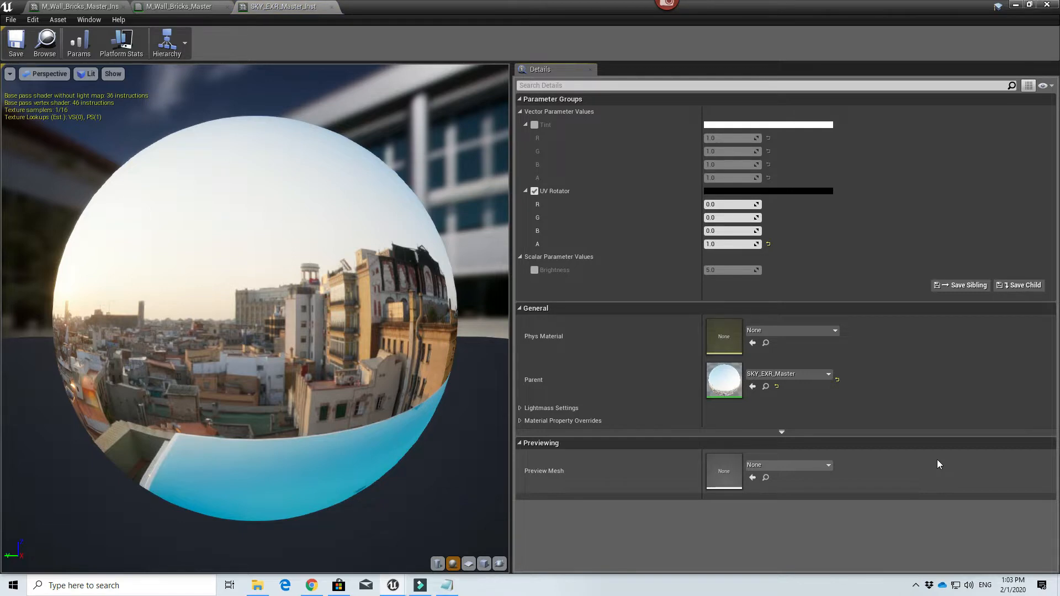
pyautogui.doubleClick(713, 367)
pyautogui.scroll(-2, 519, 338)
pyautogui.moveTo(443, 334); pyautogui.dragTo(563, 339, button='right')
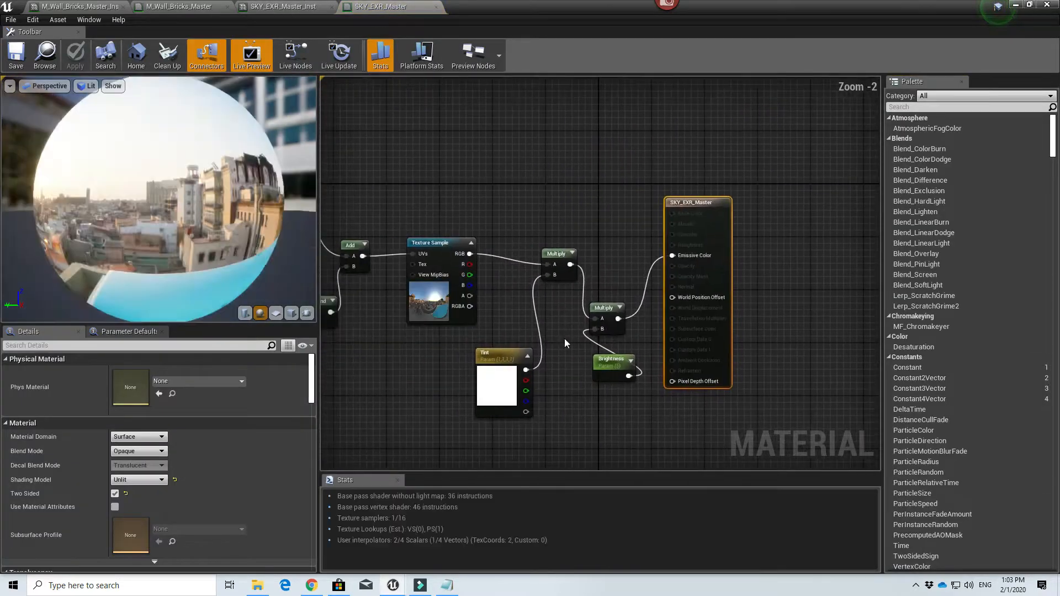
# - Move the SKY_EXR_Master output node farther from the Multiply nodes and add a LightmassReplace node in the free space
pyautogui.moveTo(703, 204); pyautogui.dragTo(787, 202)
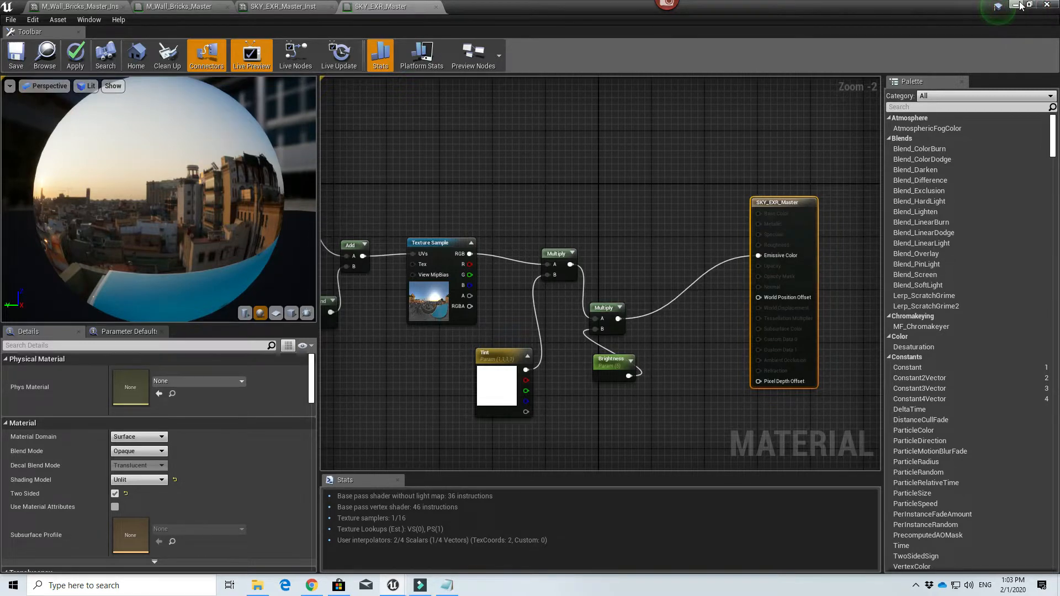
pyautogui.moveTo(627, 196); pyautogui.dragTo(630, 196, button='right')
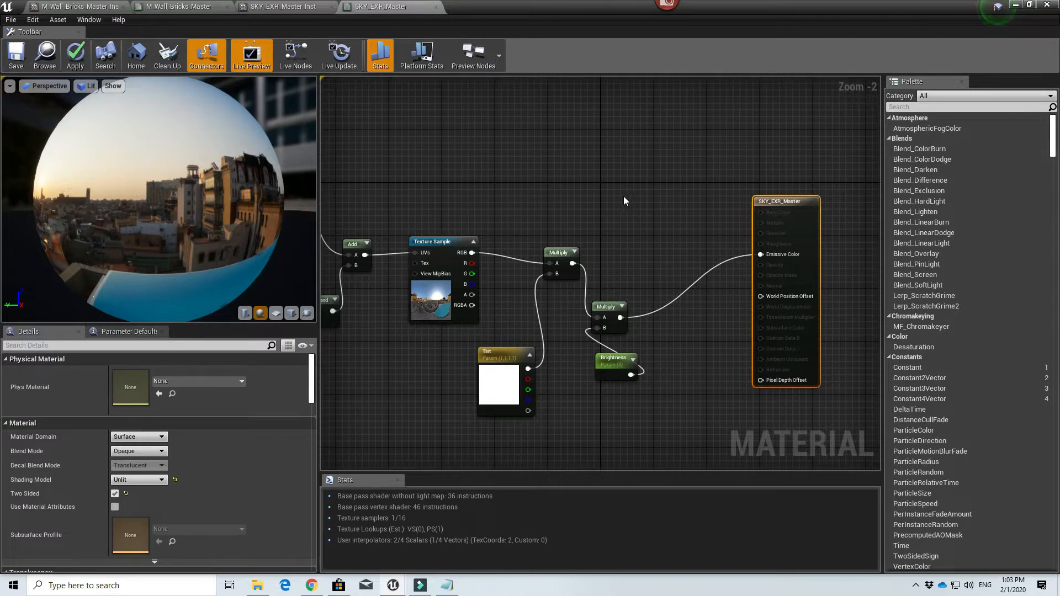
pyautogui.rightClick(622, 196)
pyautogui.write('ligh')
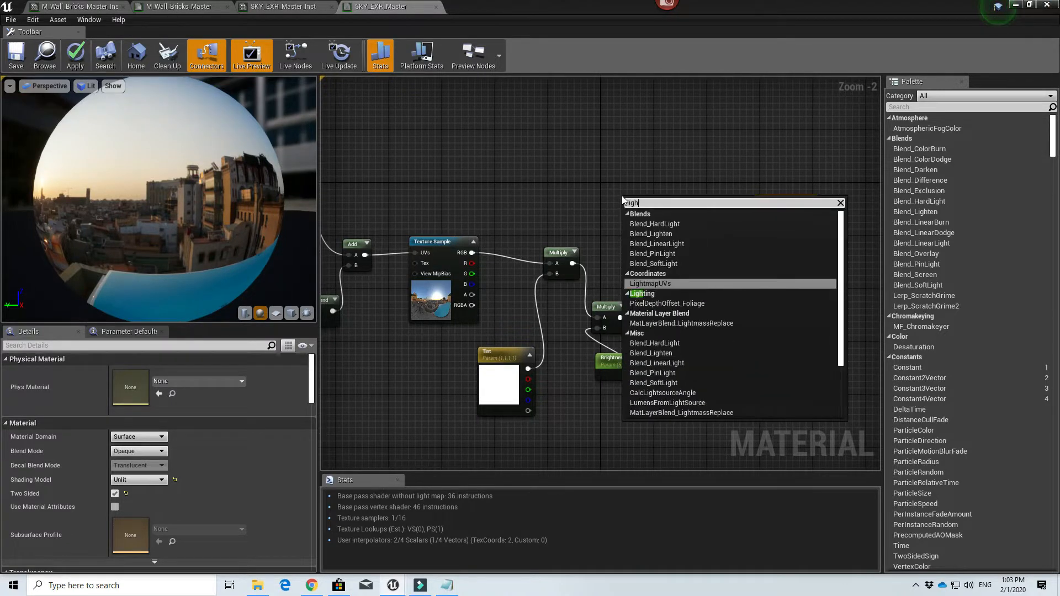
pyautogui.write('tma')
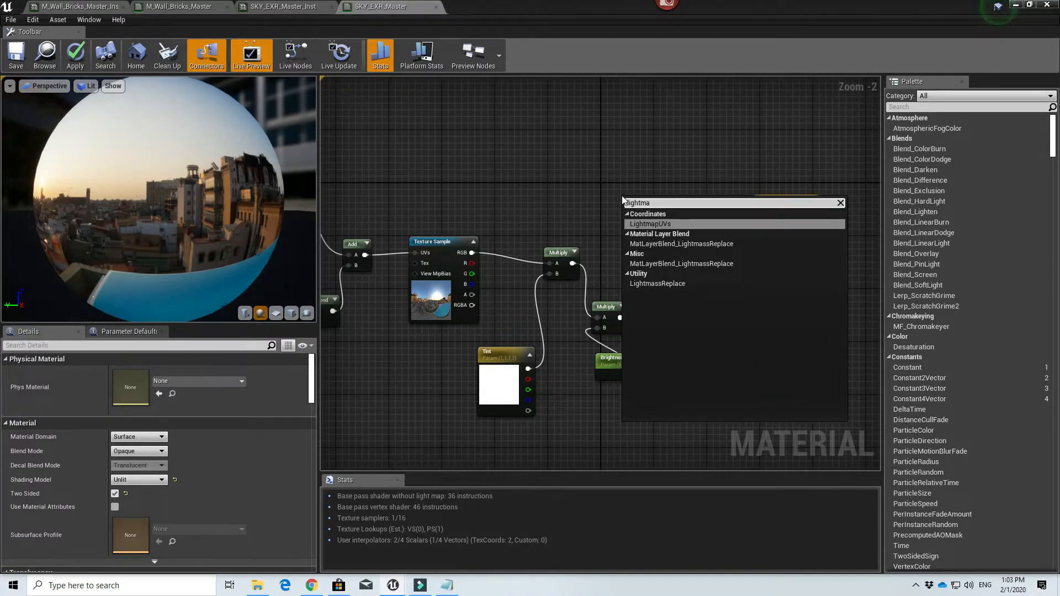
pyautogui.write('ss')
pyautogui.press('Return')
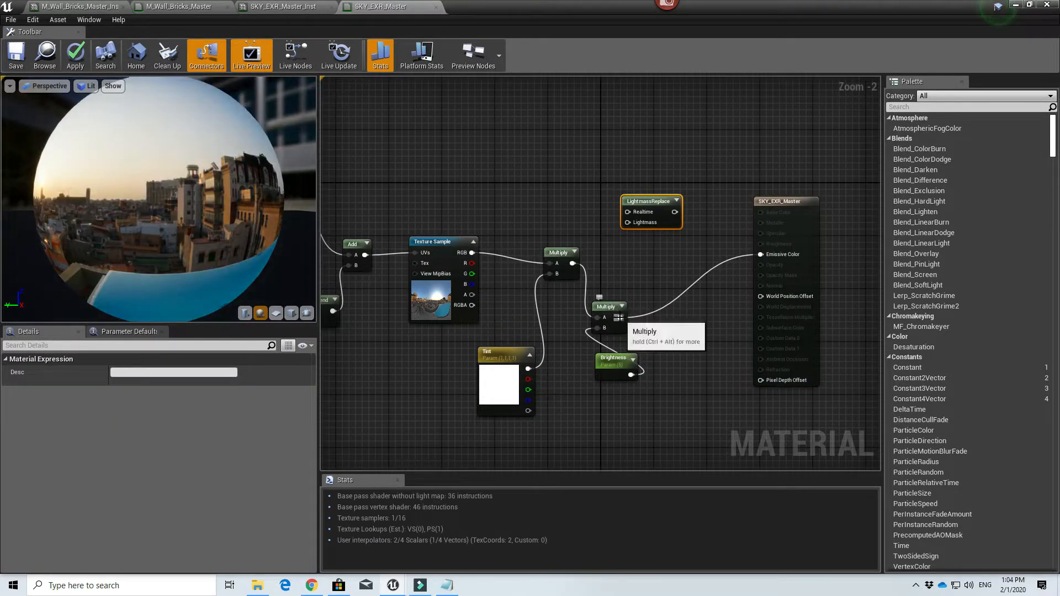
# - Connect the final Multiply output to the Realtime input of the LightmassReplace node and reposition that node closer to the material output
pyautogui.moveTo(621, 317); pyautogui.dragTo(685, 195)
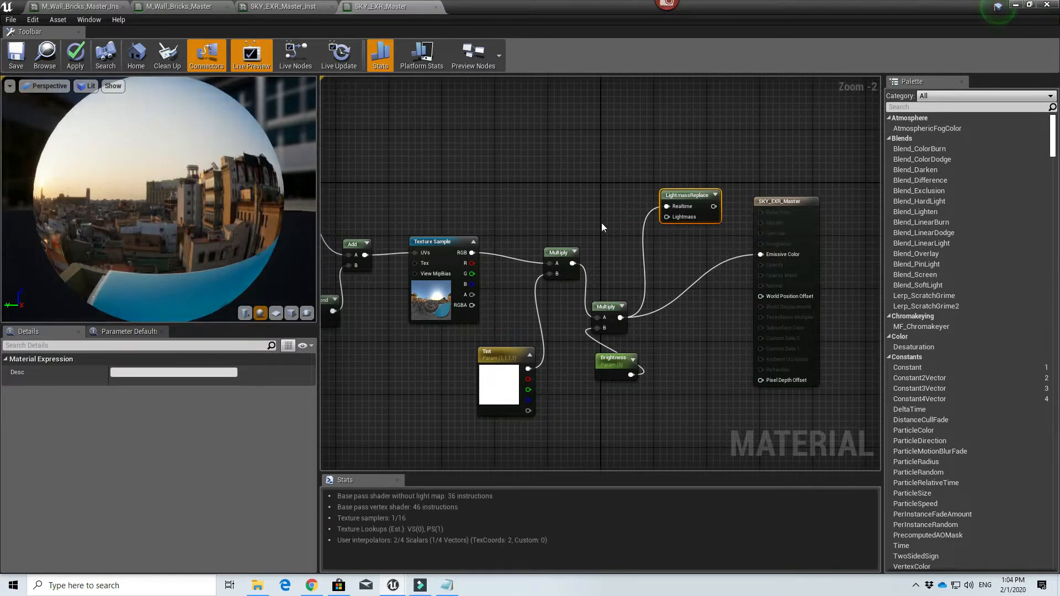
pyautogui.moveTo(668, 217); pyautogui.dragTo(668, 244)
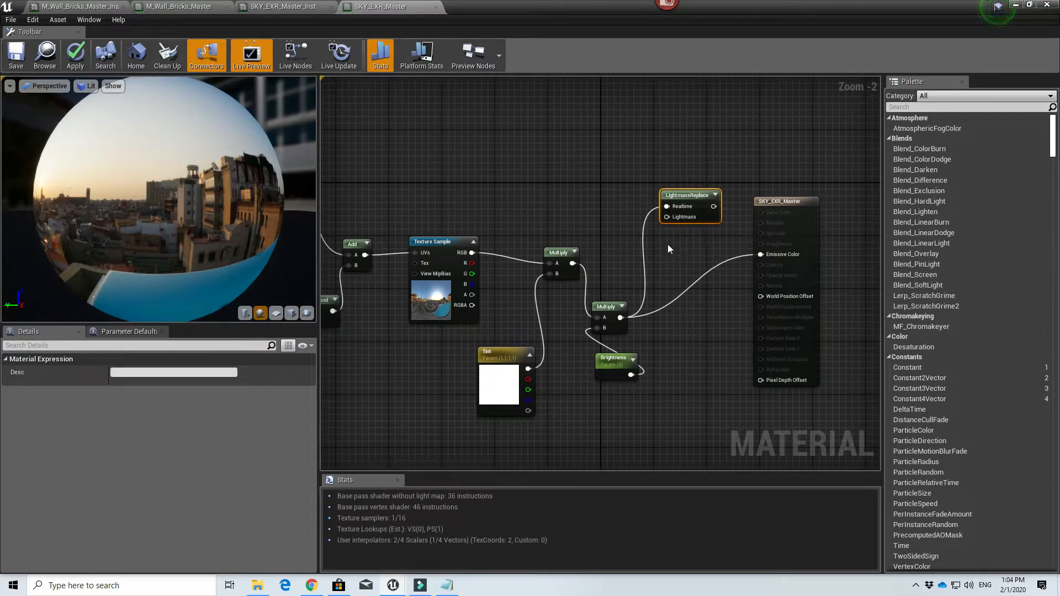
pyautogui.click(574, 390)
# - Add a Constant3Vector node below the Brightness parameter and set its color to white (1, 1, 1)
pyautogui.moveTo(533, 367); pyautogui.dragTo(585, 413)
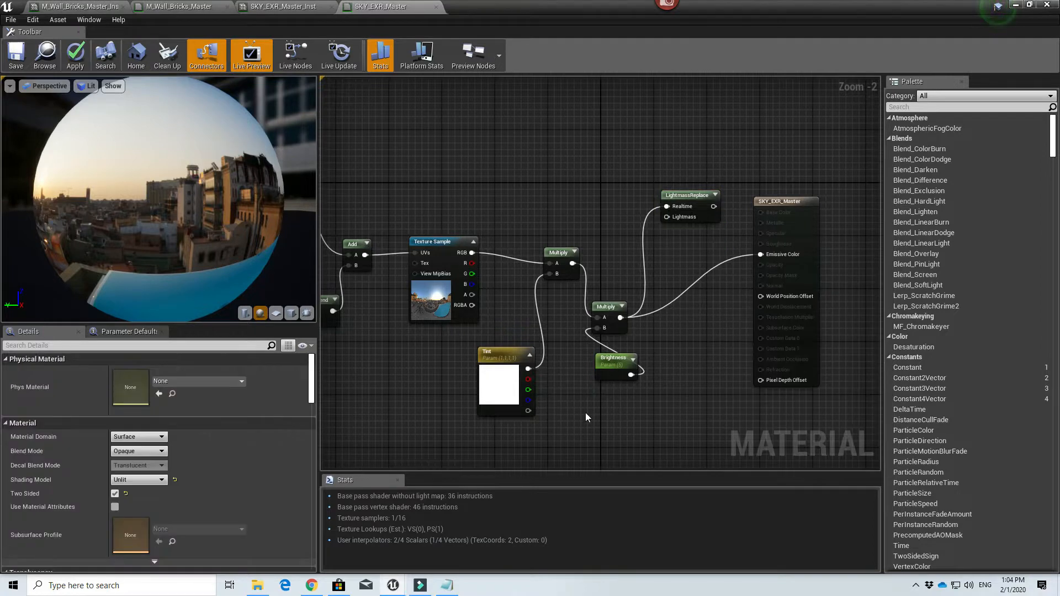
pyautogui.write('constant')
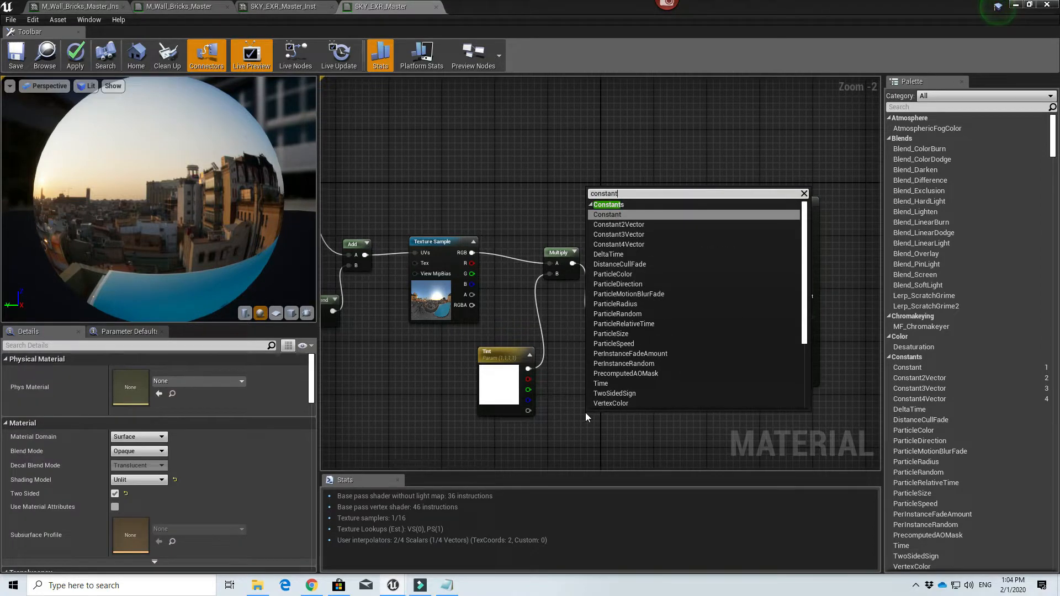
pyautogui.write('3')
pyautogui.press('Return')
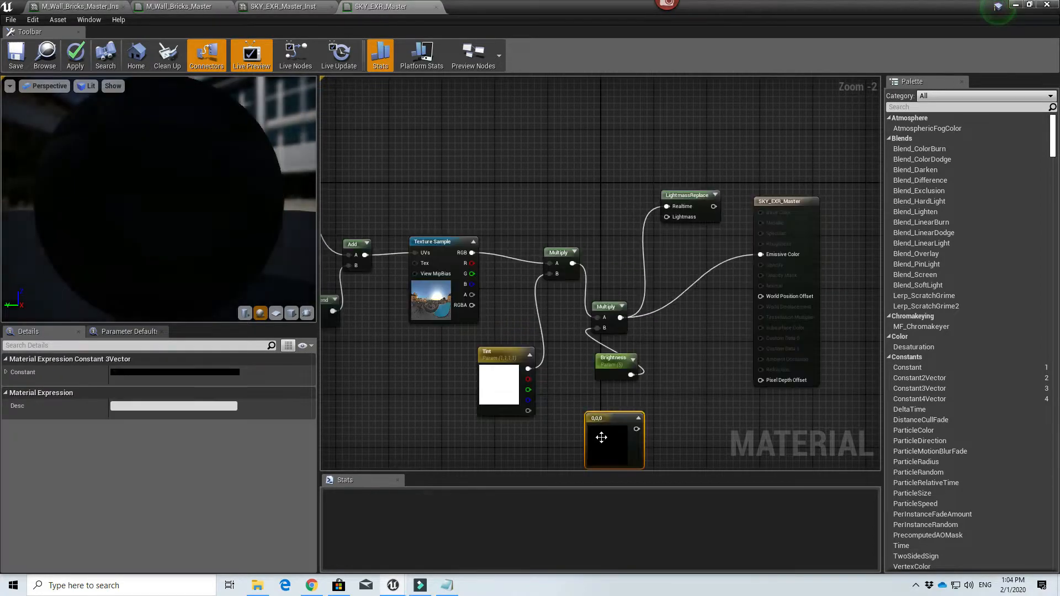
pyautogui.doubleClick(603, 442)
pyautogui.moveTo(769, 366); pyautogui.dragTo(767, 318)
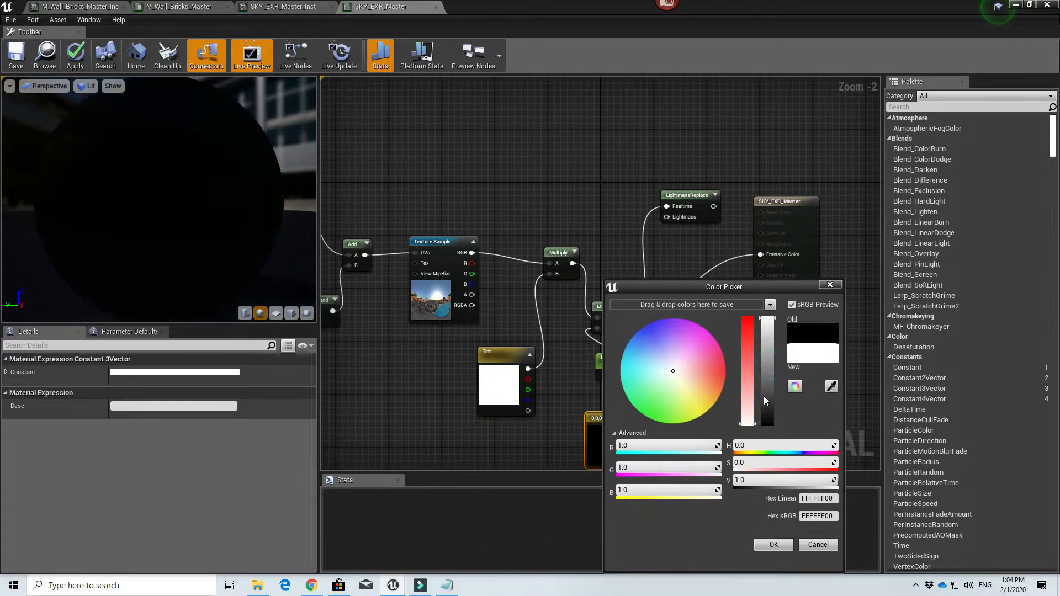
pyautogui.click(773, 545)
# - Connect the white constant to LightmassReplace's Lightmass input and its output to Emissive Color, and save the material
pyautogui.moveTo(636, 430); pyautogui.dragTo(762, 254)
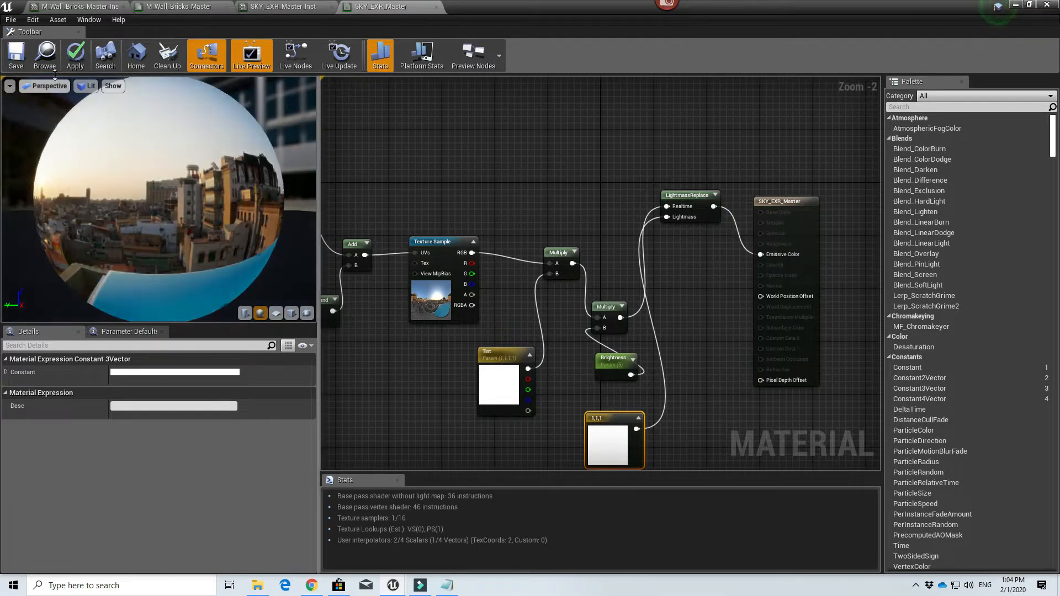
pyautogui.click(16, 55)
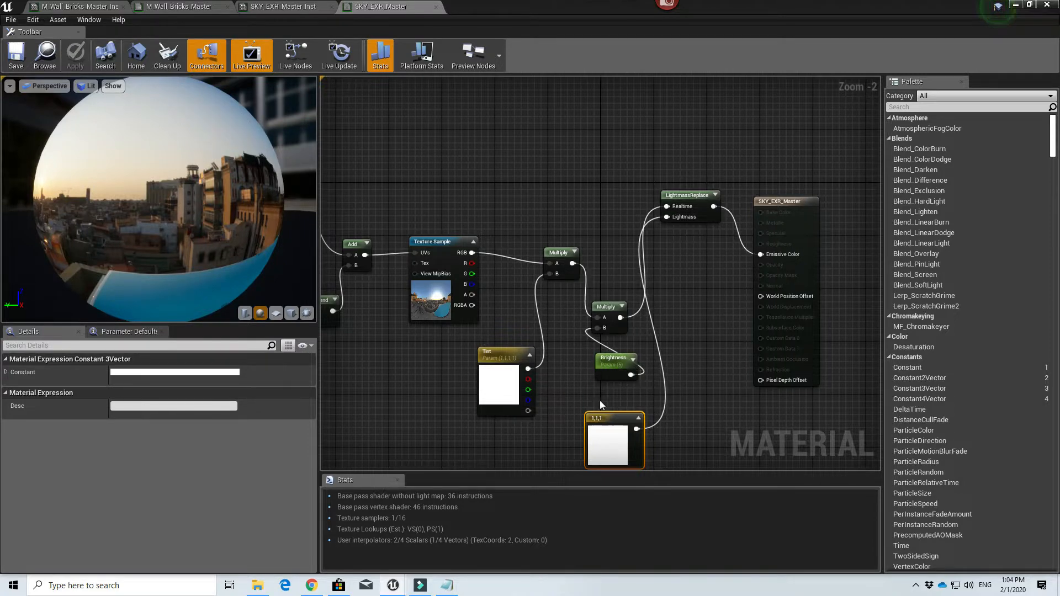
# - Reconnect the final Multiply output directly to Emissive Color and delete the LightmassReplace node
pyautogui.moveTo(620, 317); pyautogui.dragTo(760, 255)
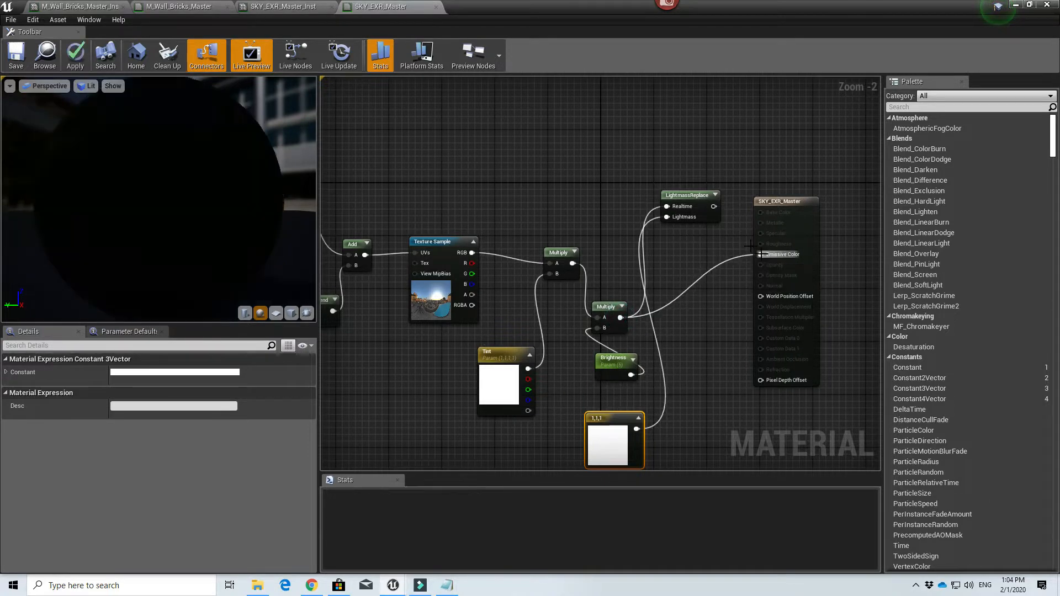
pyautogui.click(639, 163)
pyautogui.click(697, 215)
pyautogui.press('Delete')
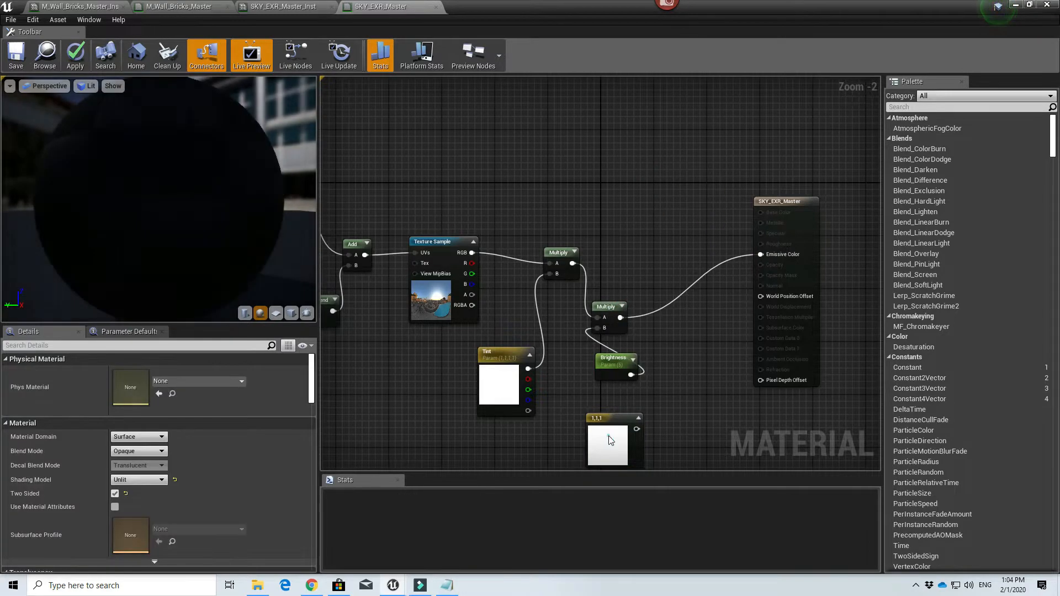
# - Delete the white constant node and save the material
pyautogui.click(609, 436)
pyautogui.press('Delete')
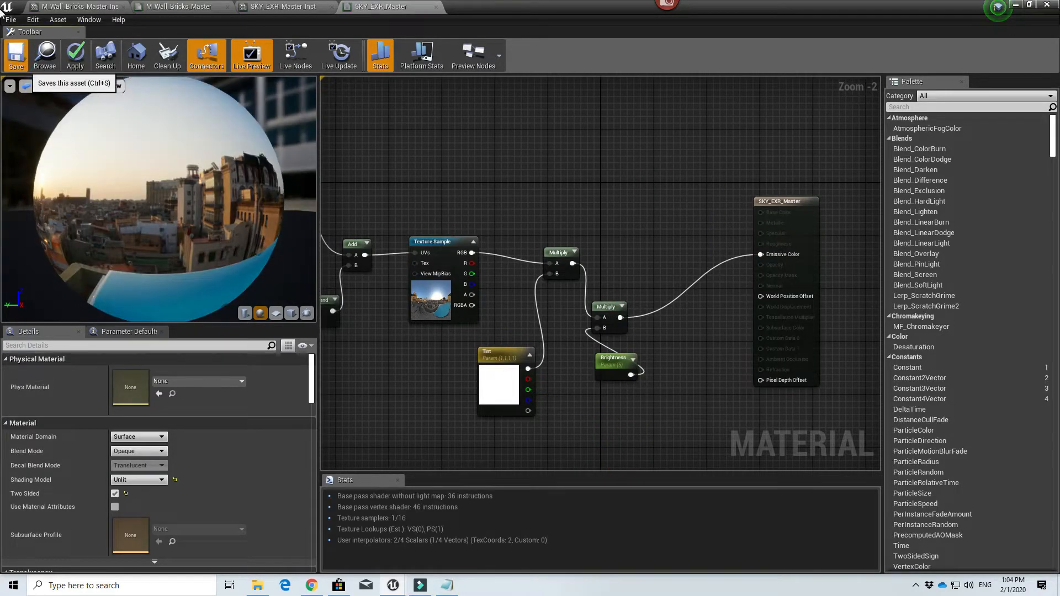
pyautogui.click(17, 54)
# - Set the Tint parameter's default color to green 0.69 and blue 0.44, save the material and close the material editor
pyautogui.doubleClick(505, 379)
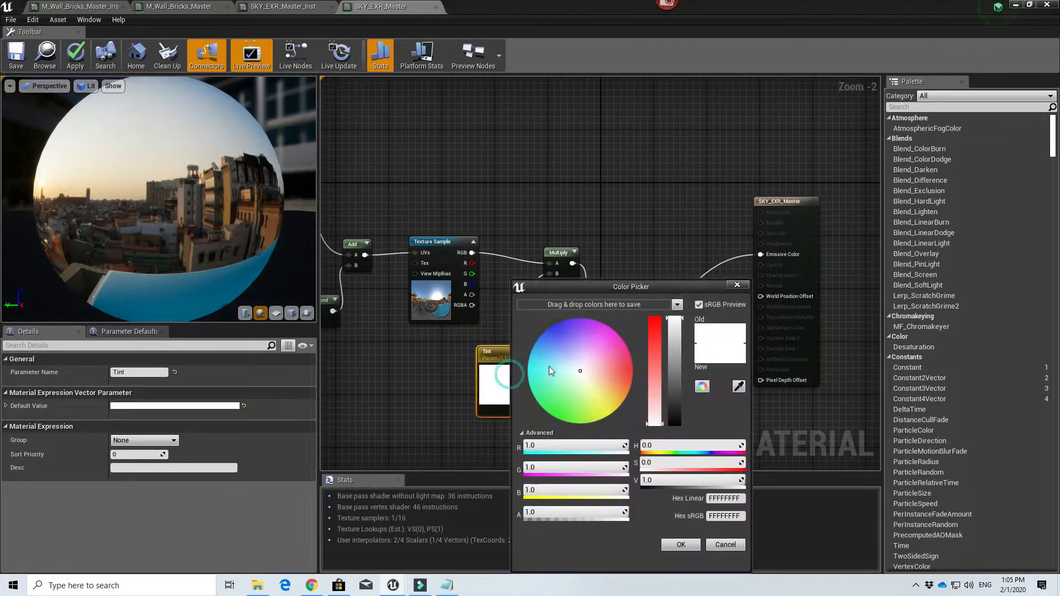
pyautogui.moveTo(586, 289); pyautogui.dragTo(540, 204)
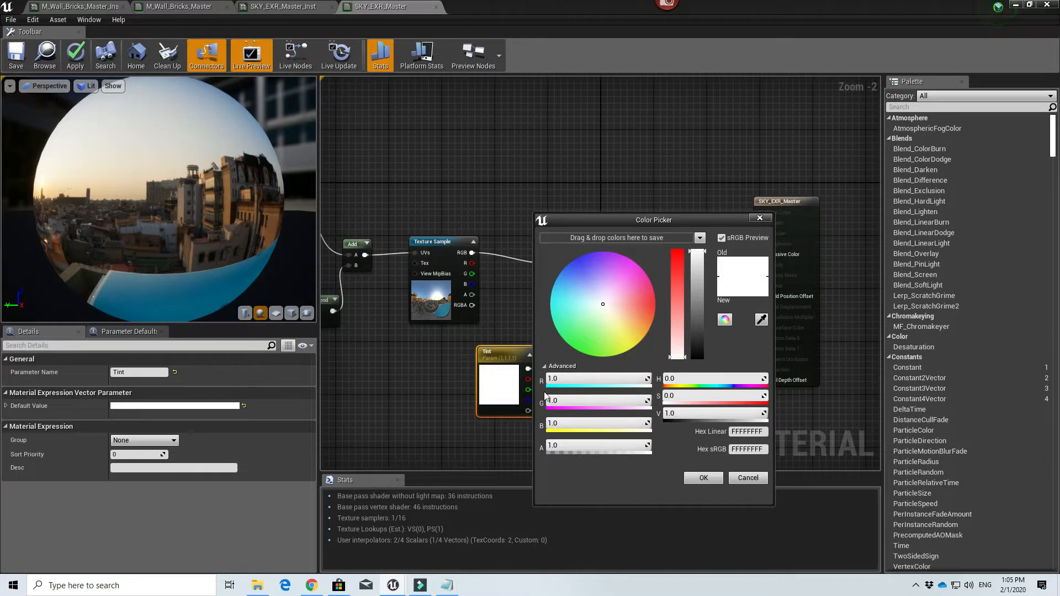
pyautogui.click(572, 402)
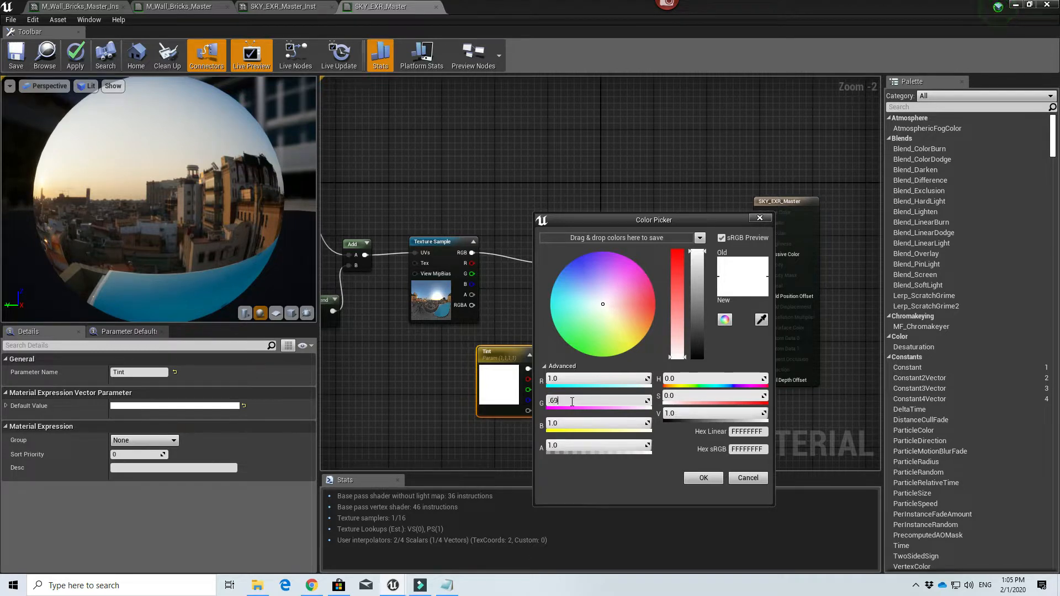
pyautogui.press('Tab')
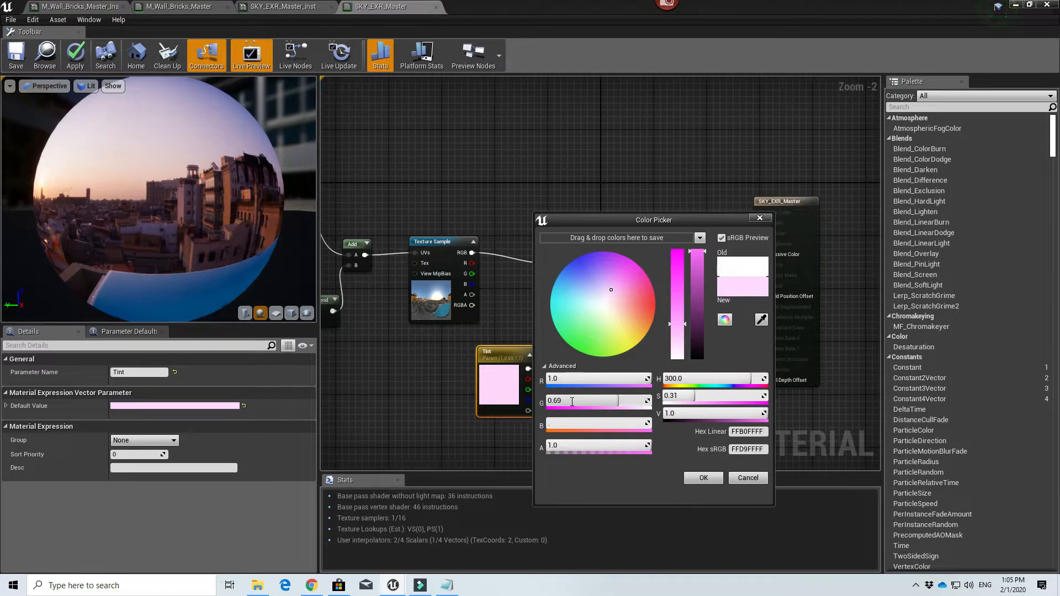
pyautogui.write('.44')
pyautogui.press('Tab')
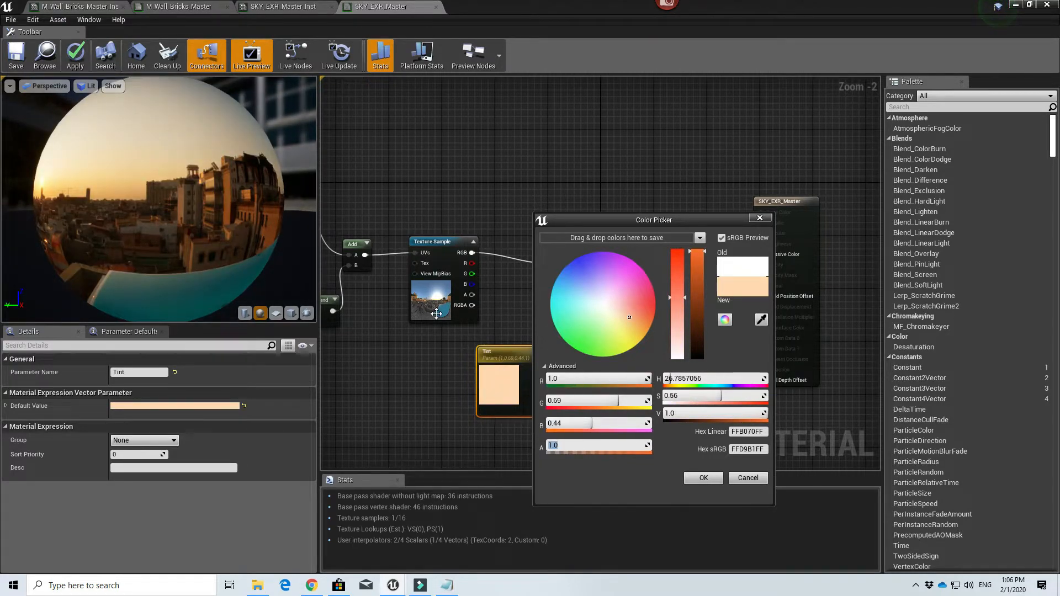
pyautogui.click(704, 478)
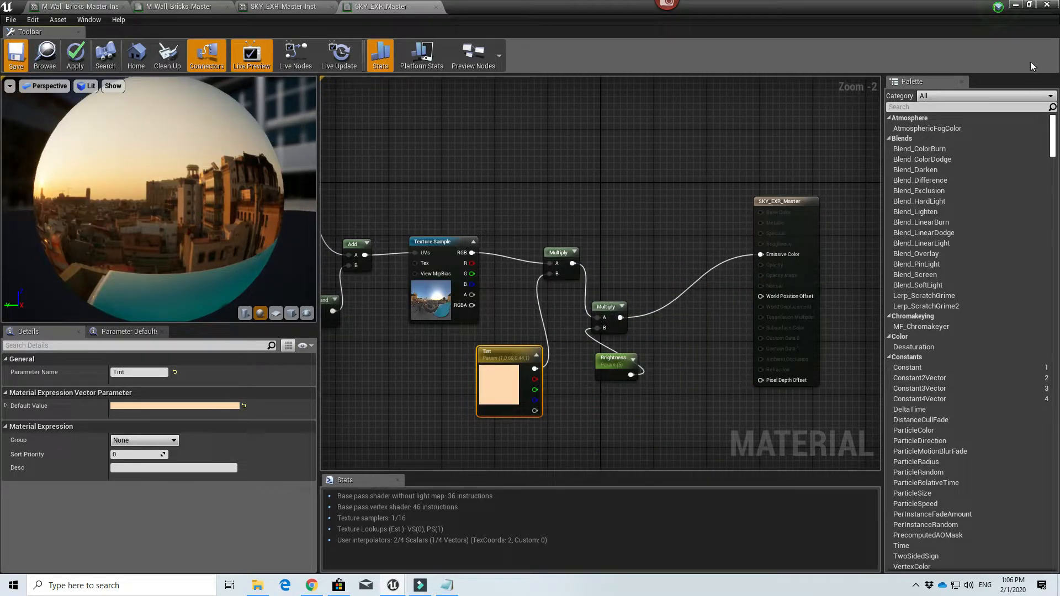
pyautogui.click(1045, 5)
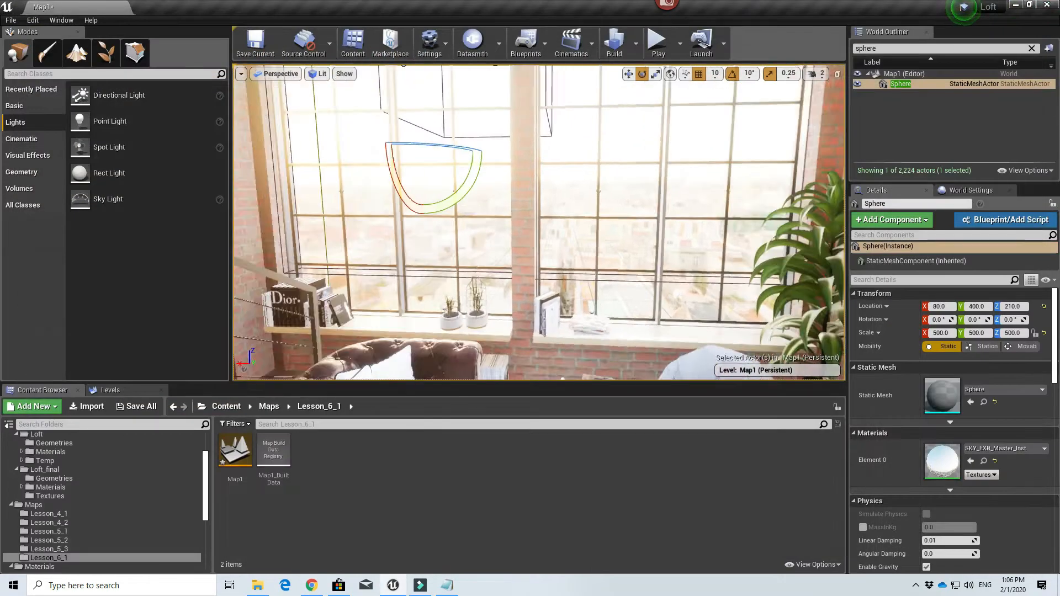
# - Find the SkyLight actor in the level and select it to examine its light settings
pyautogui.moveTo(669, 137); pyautogui.dragTo(679, 123, button='right')
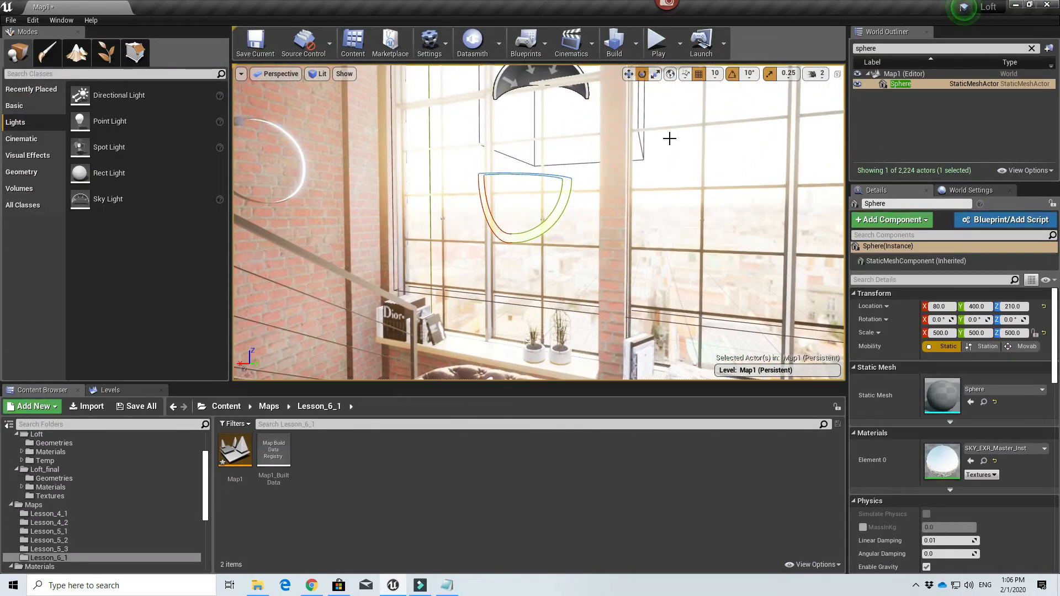
pyautogui.moveTo(656, 199); pyautogui.dragTo(712, 200, button='right')
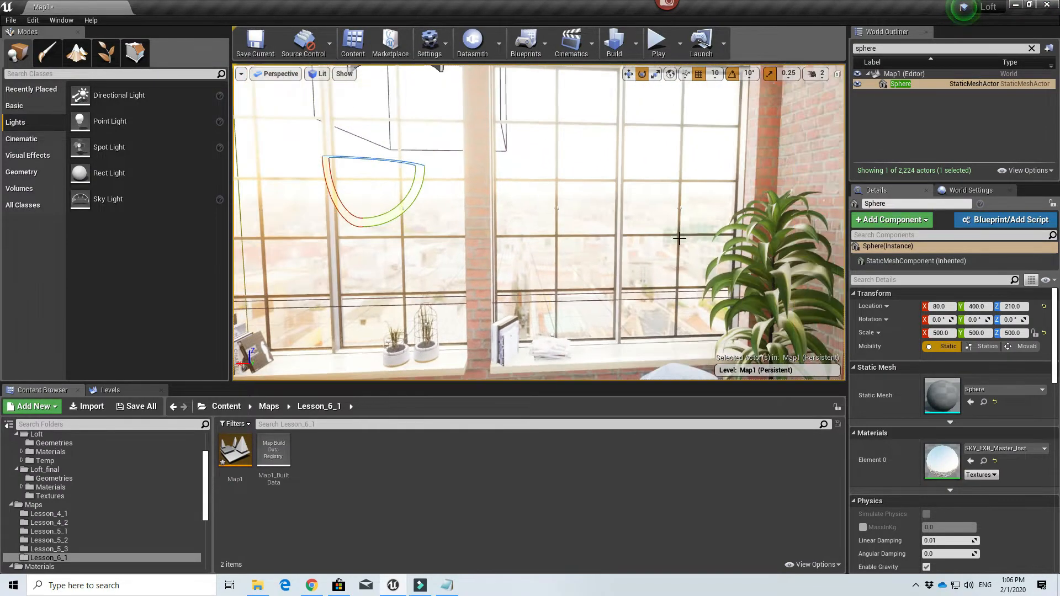
pyautogui.moveTo(655, 224)
pyautogui.mouseDown(button='right')
pyautogui.moveTo(671, 214)
pyautogui.moveTo(652, 205)
pyautogui.mouseUp(button='right')
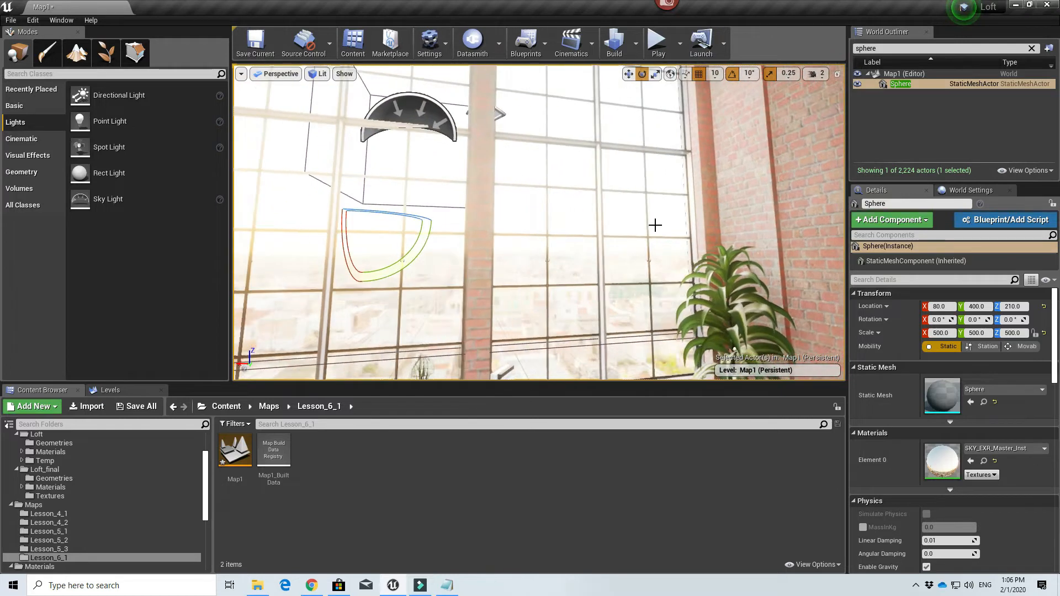
pyautogui.click(898, 49)
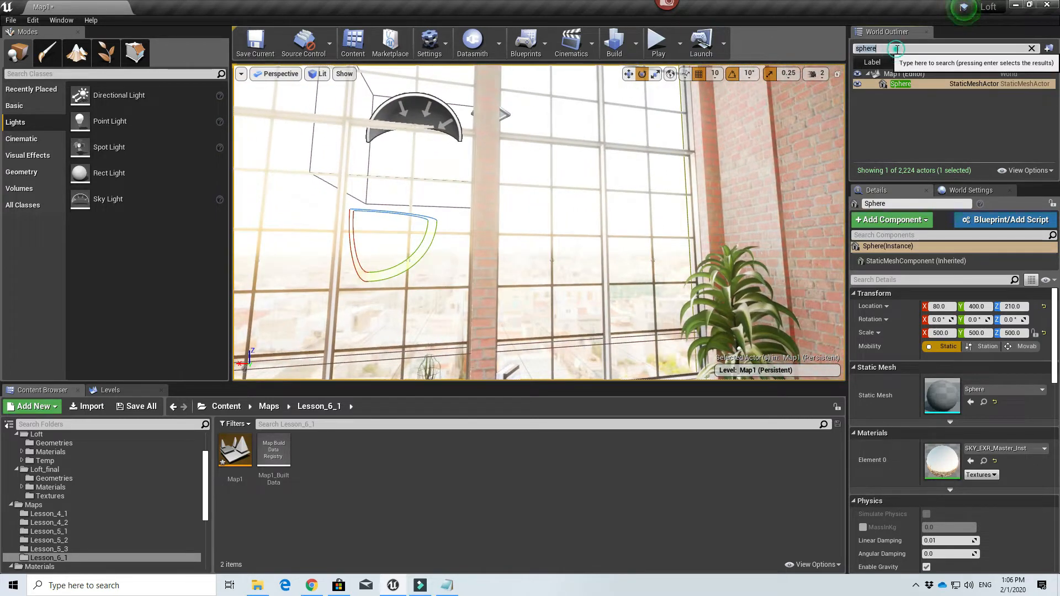
pyautogui.write('skylight')
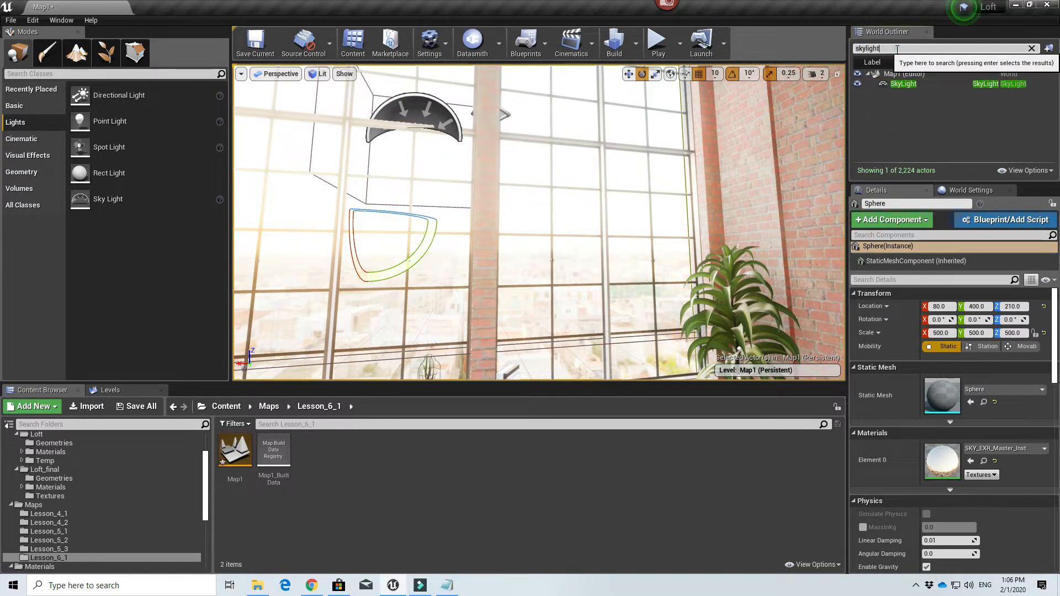
pyautogui.click(904, 84)
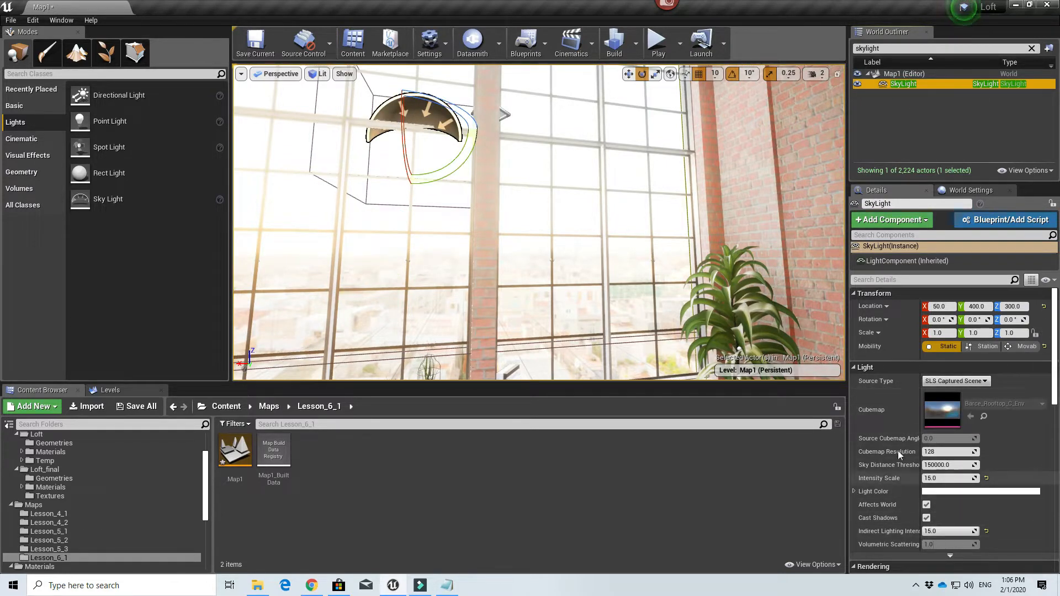
# - Look around the loft from the windows to the kitchen to examine the lighting on the brick walls
pyautogui.moveTo(451, 255); pyautogui.dragTo(501, 264, button='right')
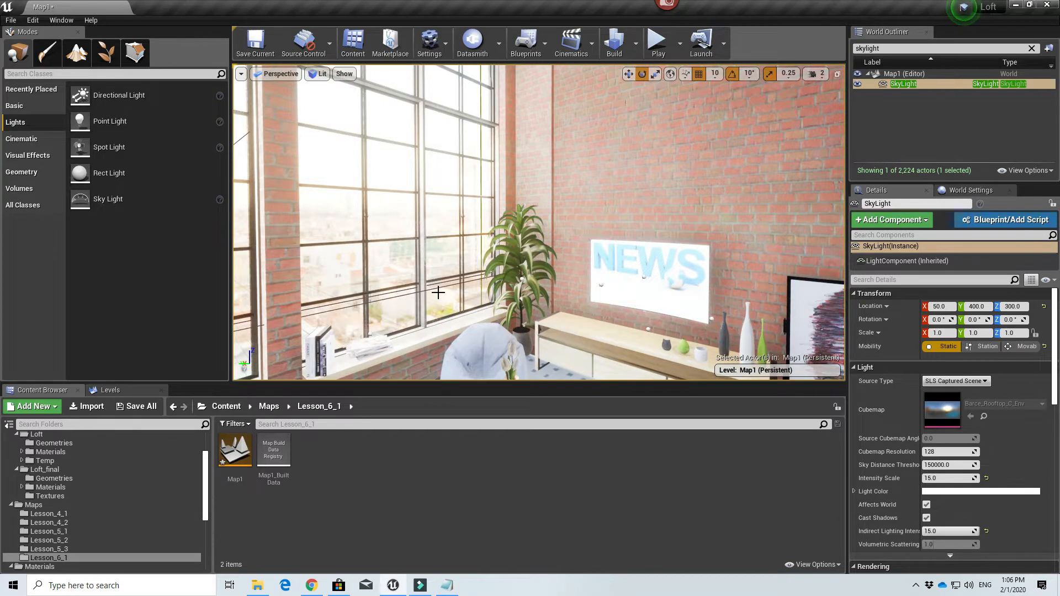
pyautogui.moveTo(438, 293); pyautogui.dragTo(481, 290, button='right')
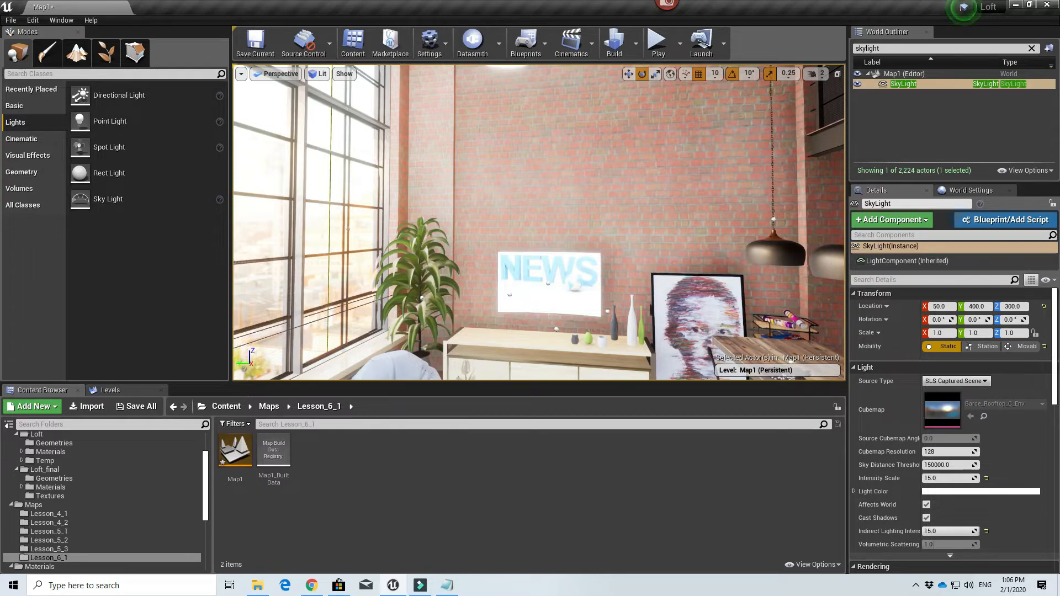
pyautogui.moveTo(480, 290); pyautogui.dragTo(701, 276, button='right')
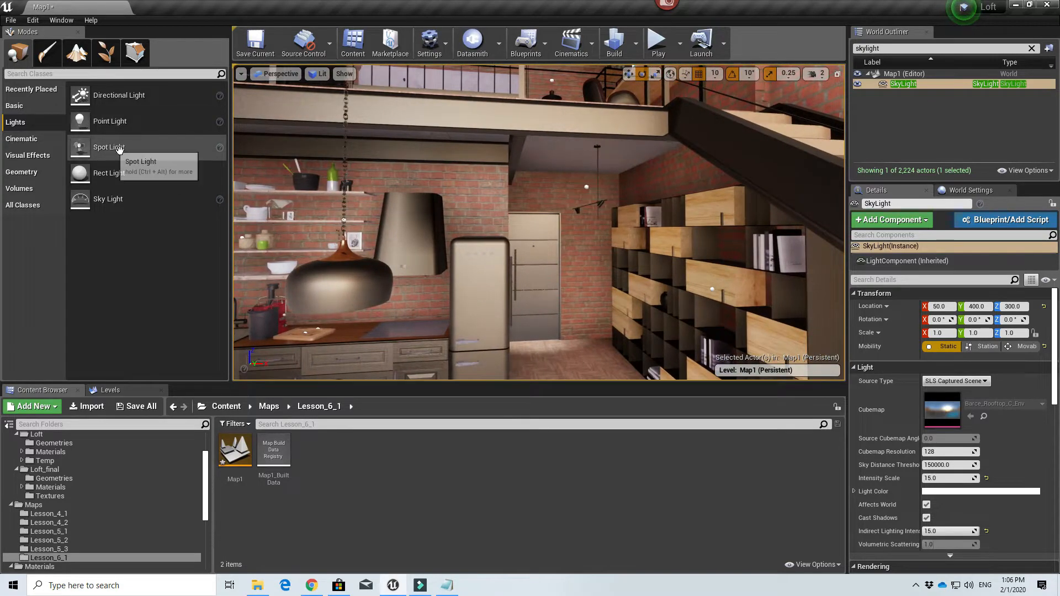
pyautogui.moveTo(527, 202); pyautogui.dragTo(417, 215, button='right')
pyautogui.press('w')
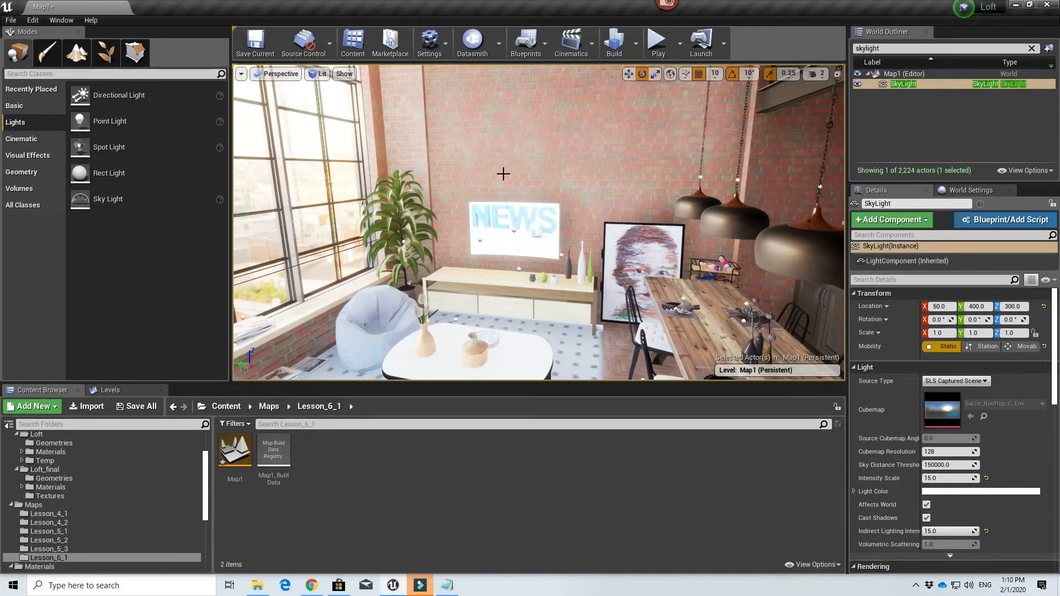
# - Select the front panel of the leather sofa's armrest and examine its collision and lighting settings
pyautogui.moveTo(488, 186); pyautogui.dragTo(745, 325, button='right')
pyautogui.moveTo(371, 212); pyautogui.dragTo(364, 174, button='right')
pyautogui.click(375, 216)
pyautogui.scroll(1, 379, 224)
pyautogui.scroll(-1, 379, 225)
pyautogui.scroll(2, 378, 224)
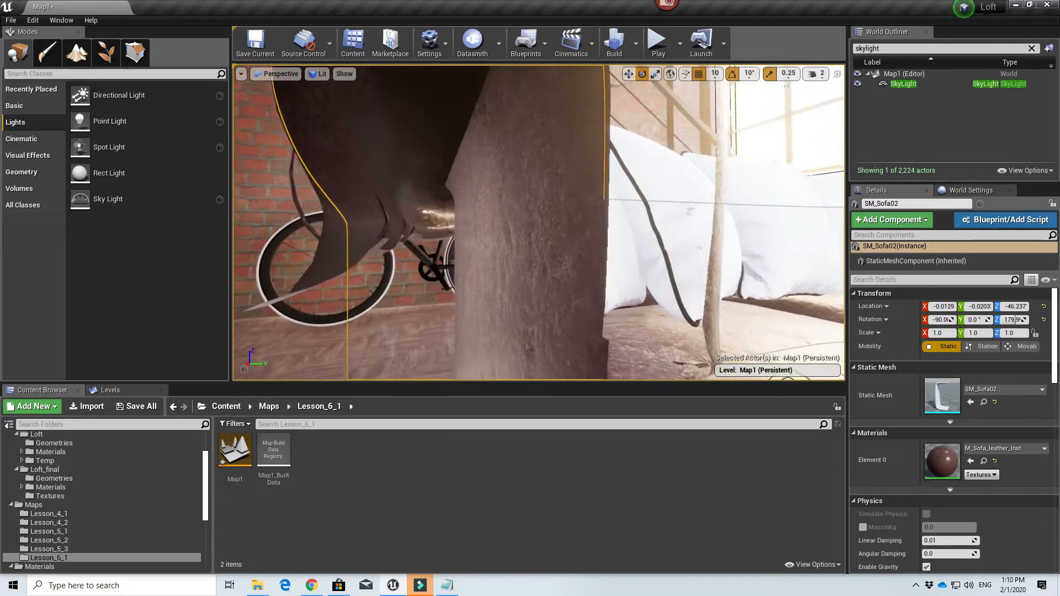
pyautogui.scroll(-2, 379, 225)
pyautogui.scroll(-1, 432, 200)
pyautogui.click(456, 188)
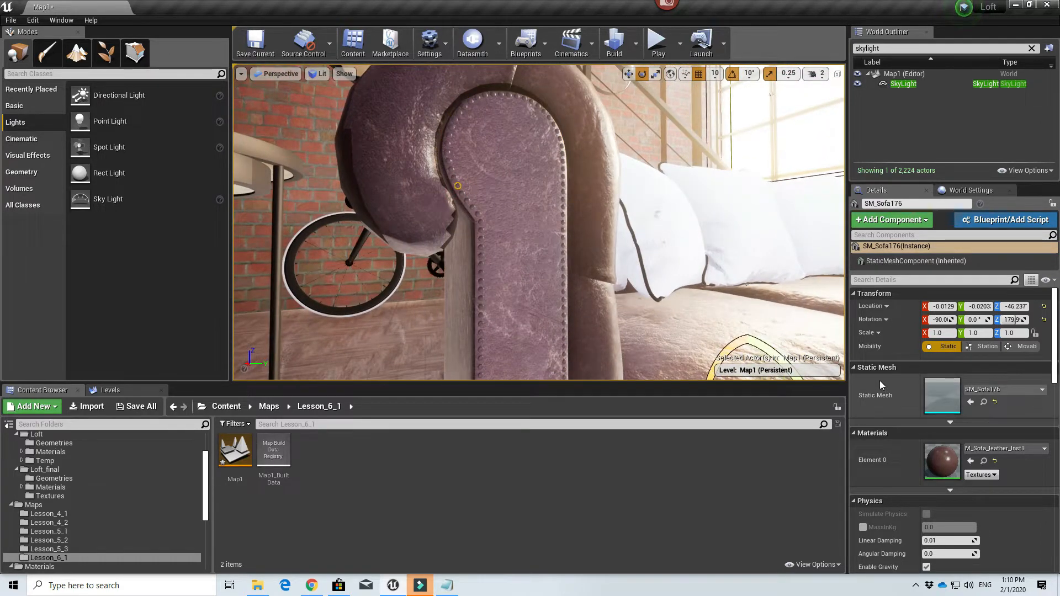
pyautogui.scroll(-3, 949, 401)
pyautogui.scroll(-10, 949, 401)
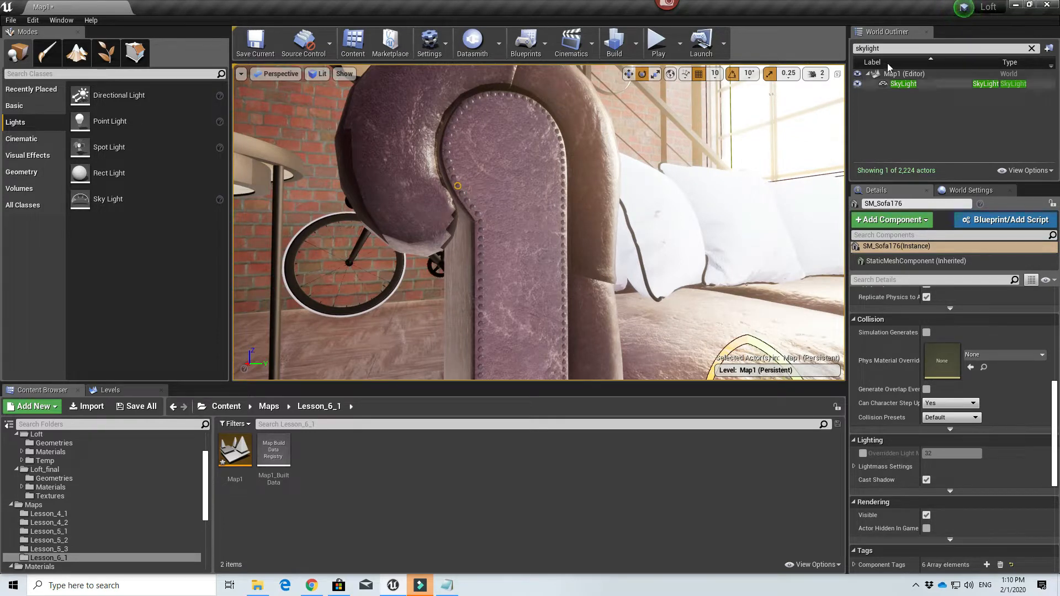
# - Filter the level's actors by "sofa" and browse the list back to the first sofa mesh
pyautogui.press('BackSpace')
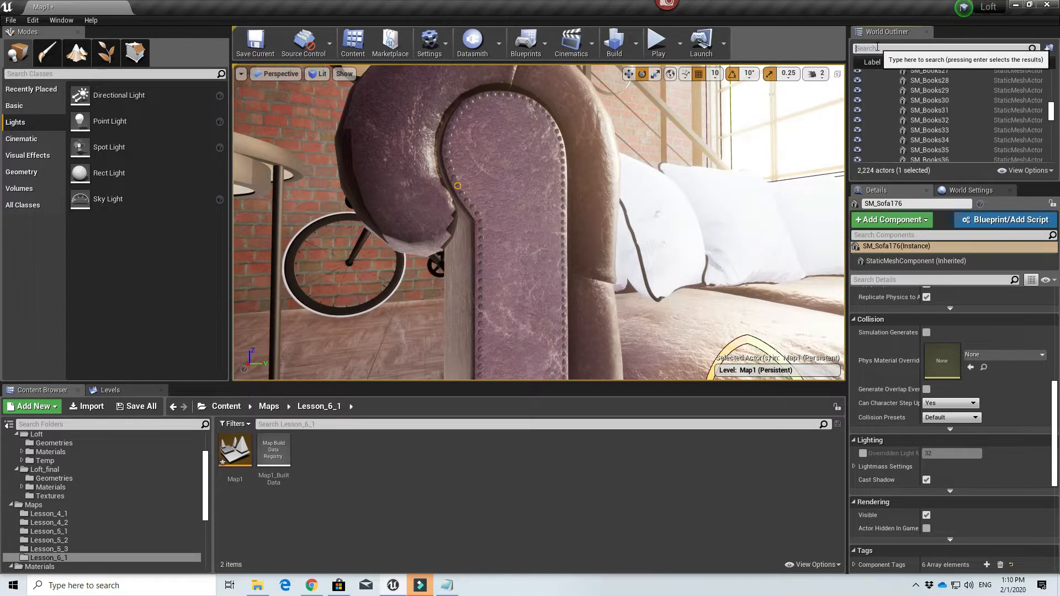
pyautogui.write('sofa')
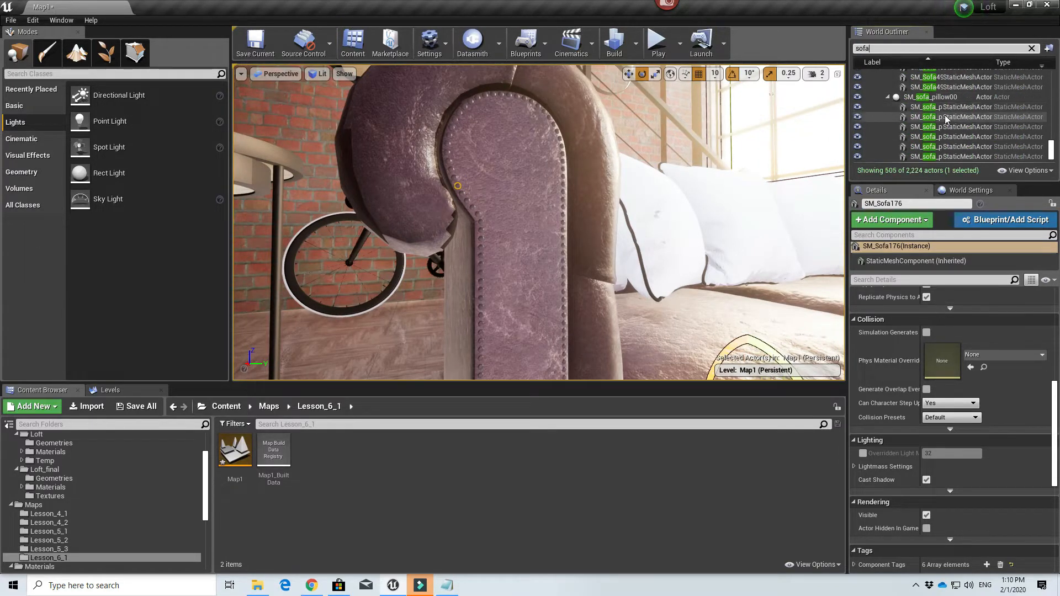
pyautogui.scroll(2, 946, 122)
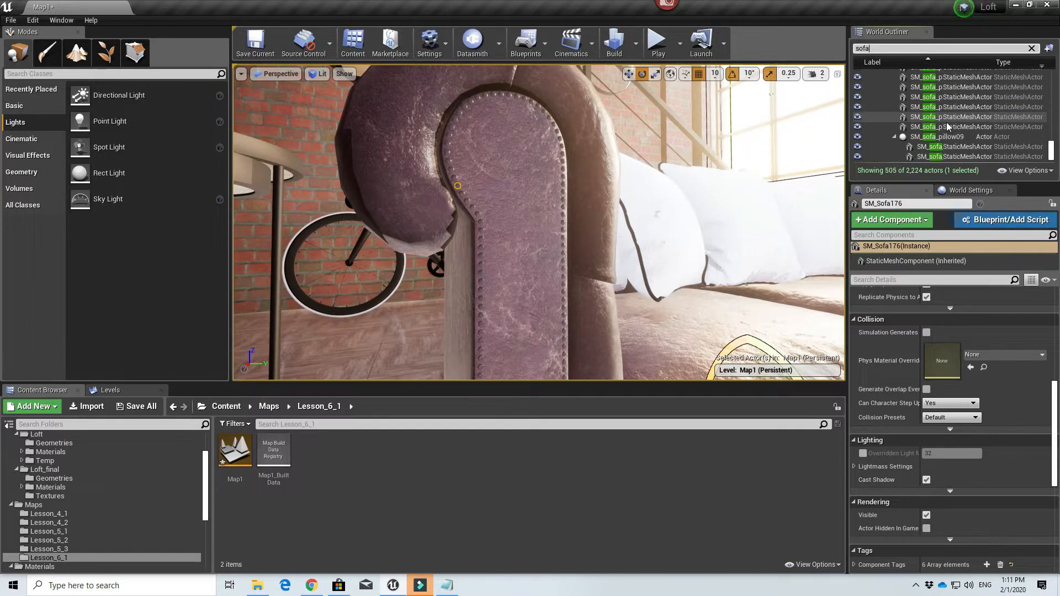
pyautogui.scroll(10, 946, 124)
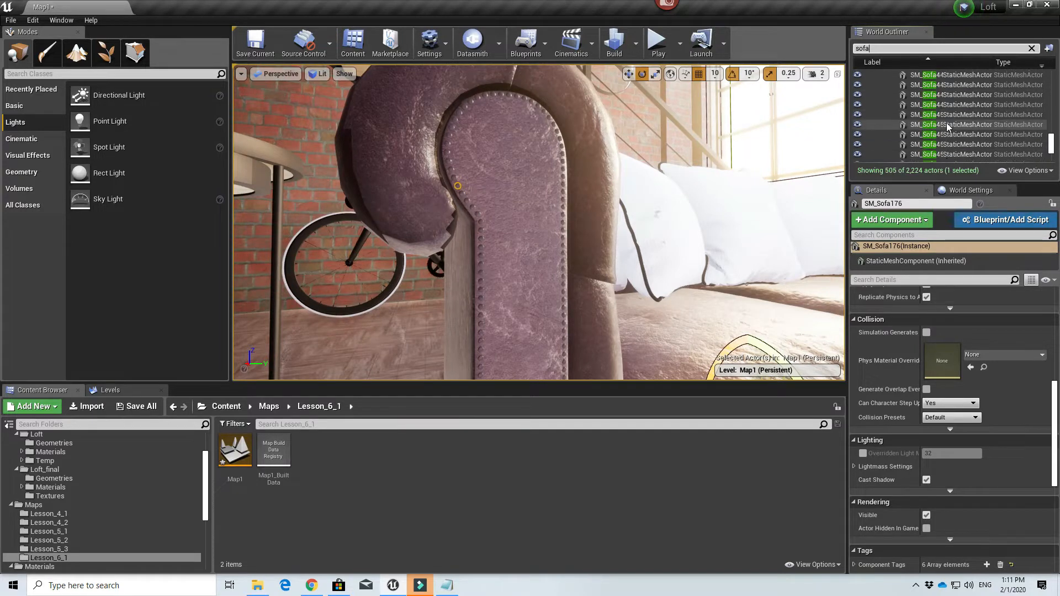
pyautogui.scroll(15, 946, 125)
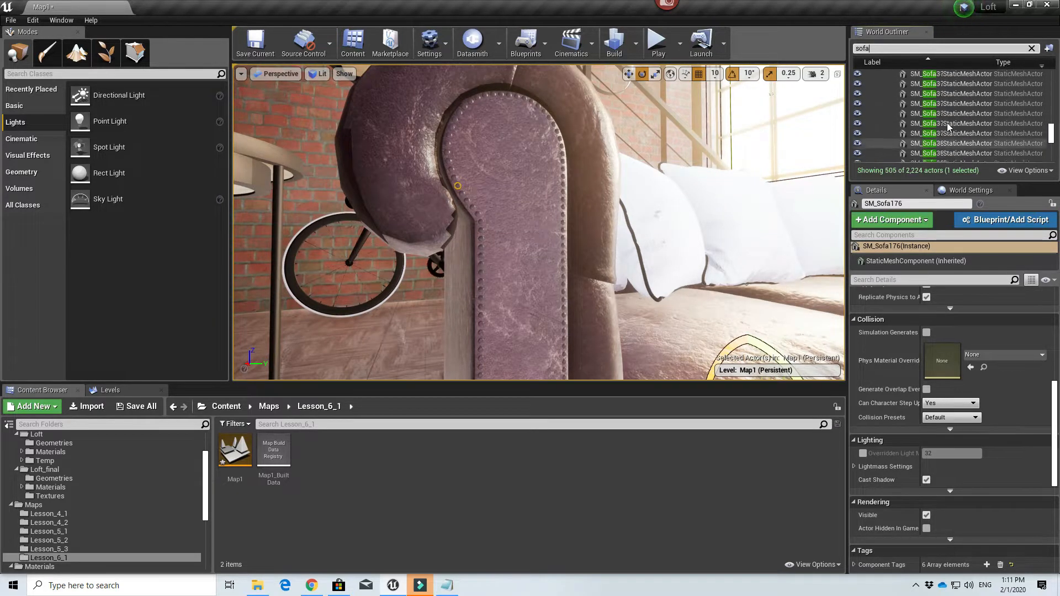
pyautogui.scroll(15, 948, 122)
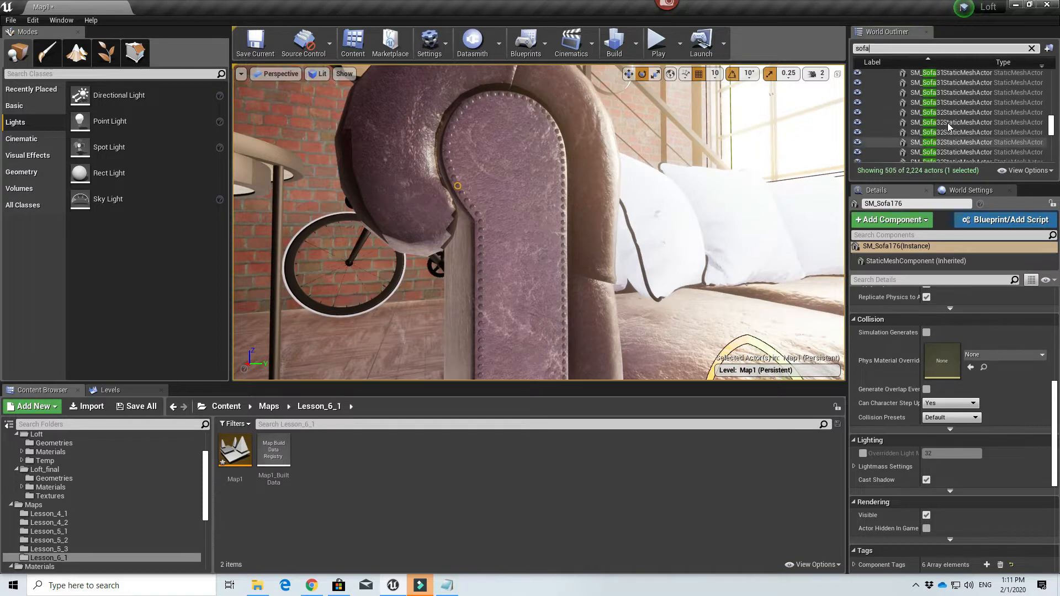
pyautogui.scroll(15, 948, 123)
pyautogui.click(947, 121)
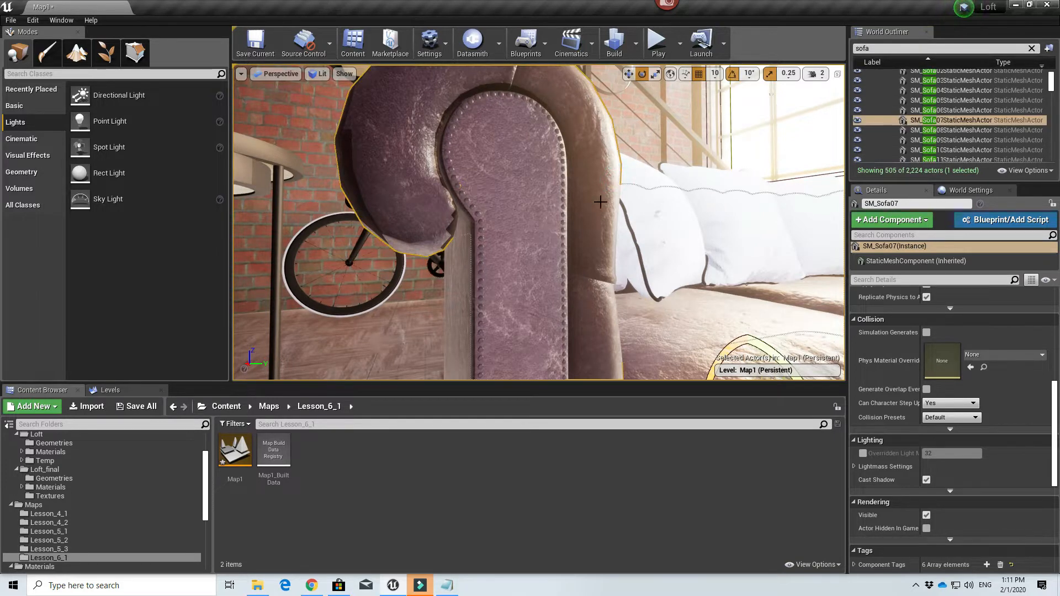
pyautogui.scroll(3, 985, 118)
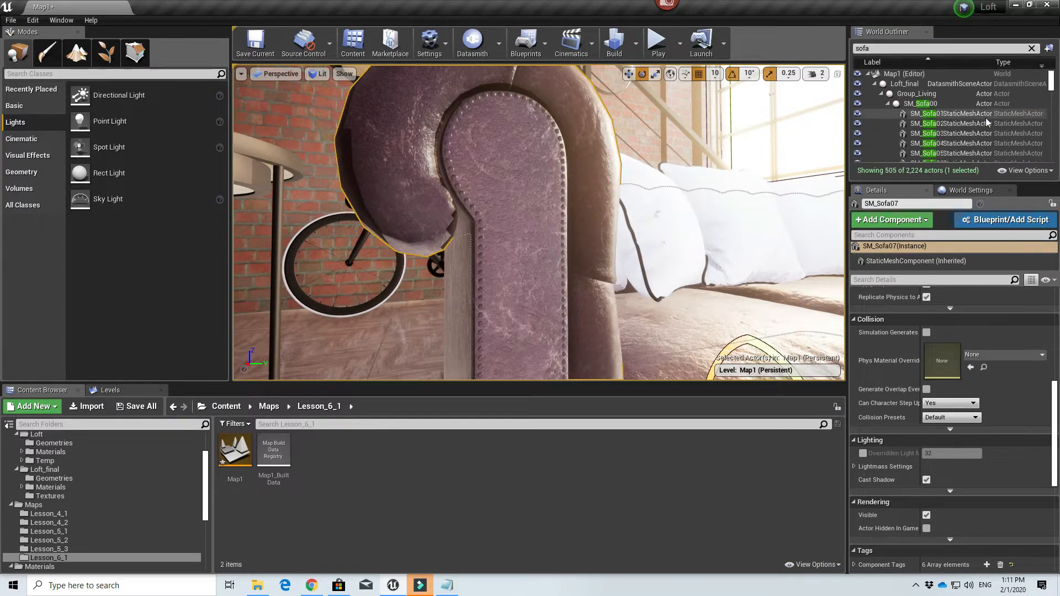
# - Select the whole range of sofa meshes from SM_Sofa01 to the last one before the sofa pillows
pyautogui.click(985, 115)
pyautogui.scroll(-4, 966, 131)
pyautogui.scroll(-20, 966, 130)
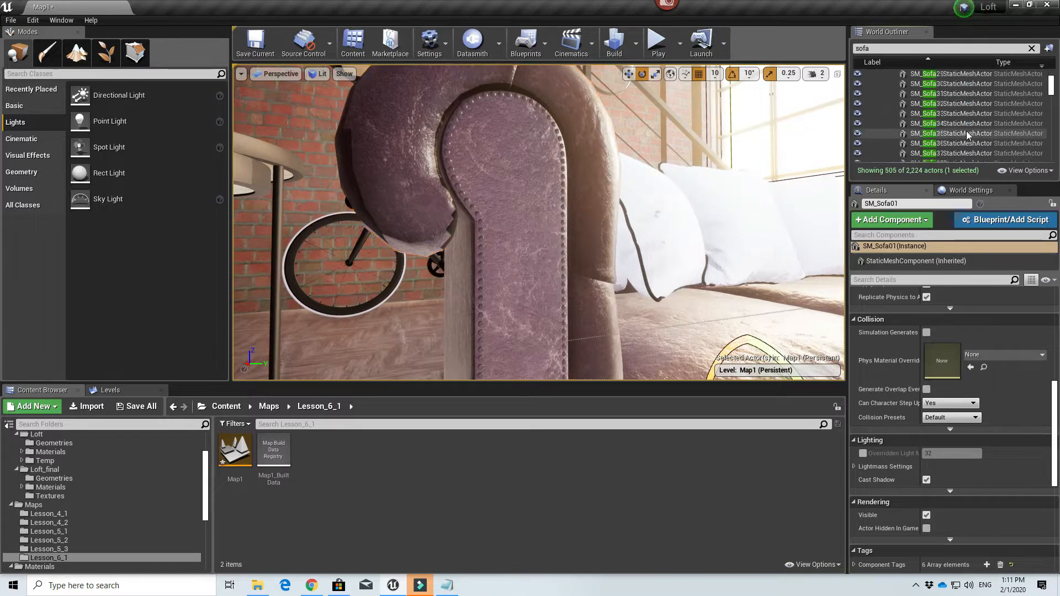
pyautogui.scroll(-20, 965, 128)
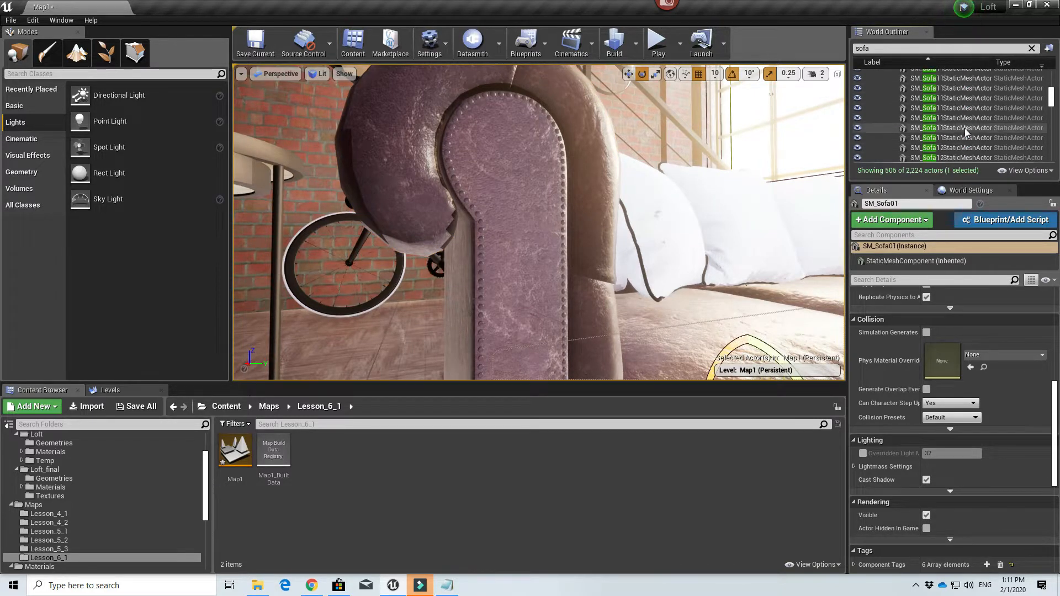
pyautogui.scroll(-20, 962, 120)
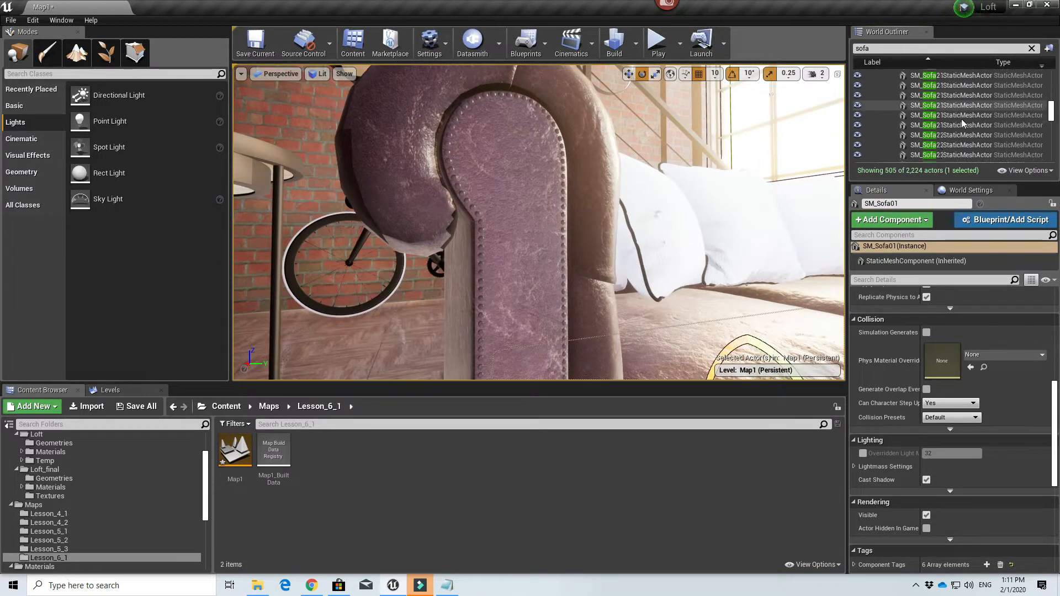
pyautogui.scroll(-20, 961, 117)
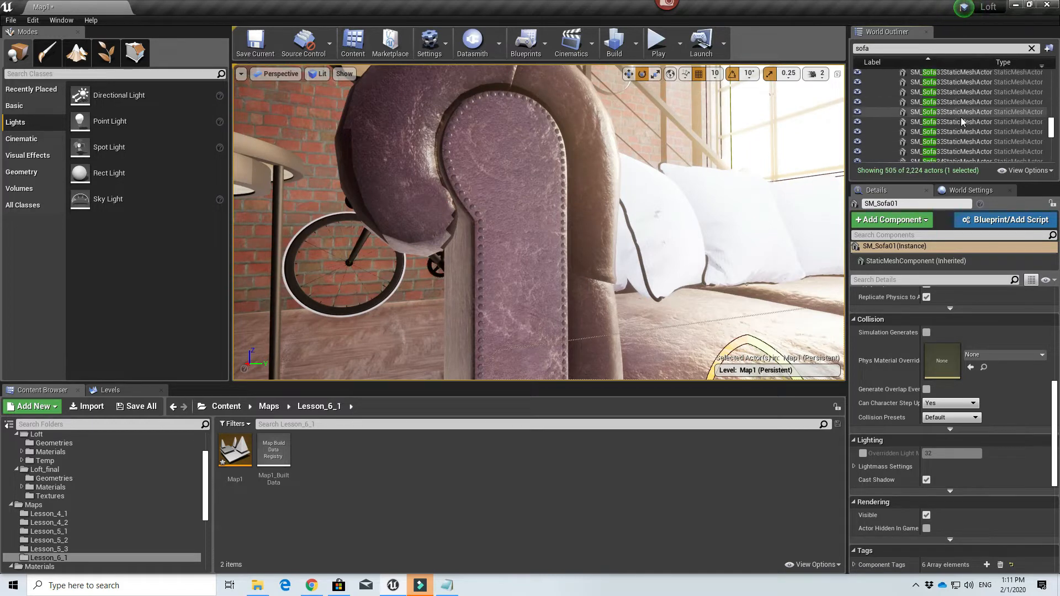
pyautogui.scroll(-20, 961, 118)
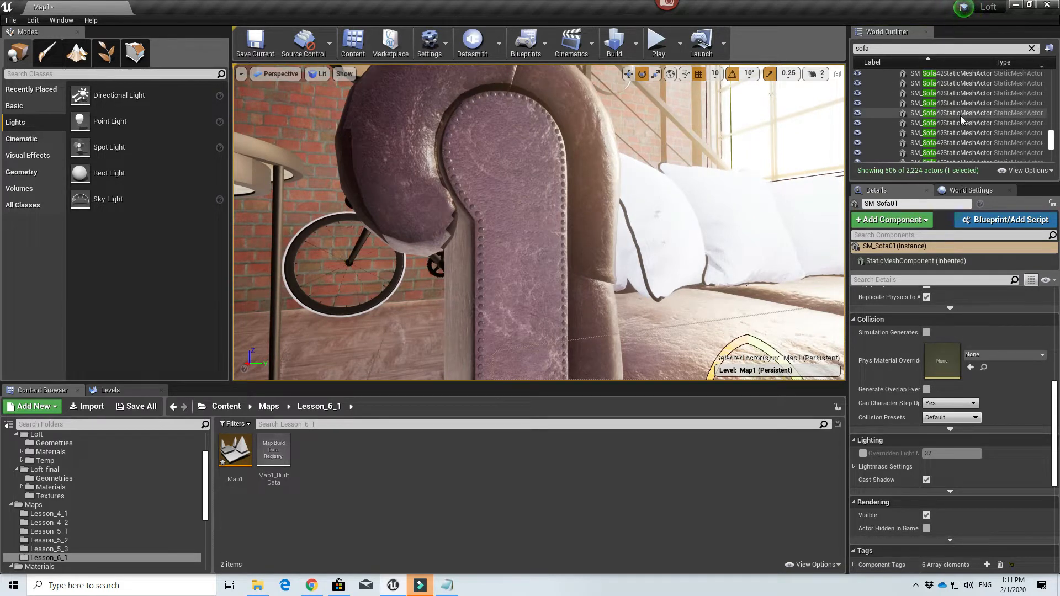
pyautogui.scroll(-15, 960, 118)
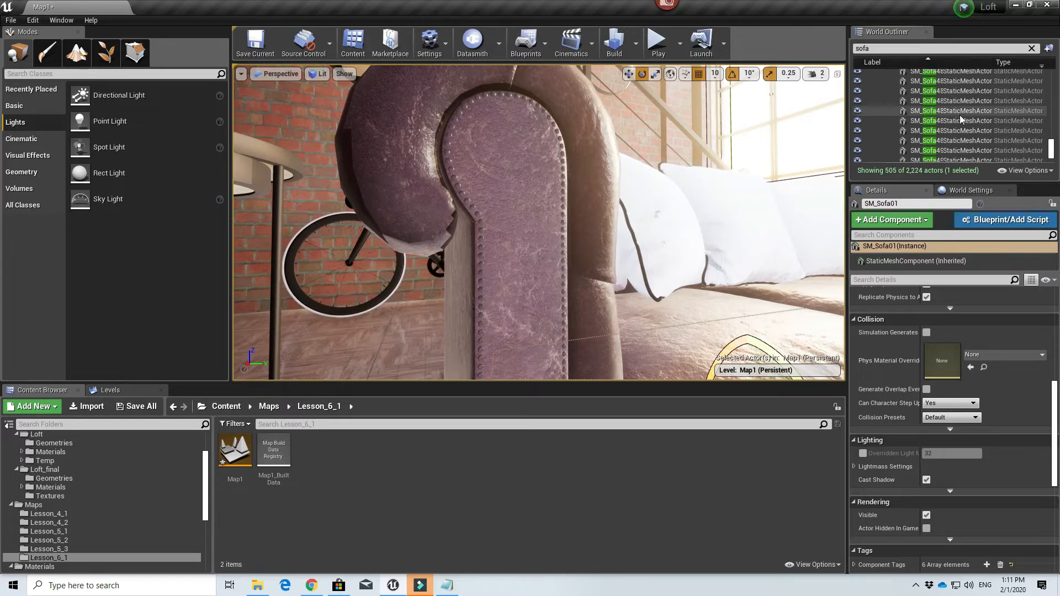
pyautogui.keyDown('shift'); pyautogui.click(935, 118); pyautogui.keyUp('shift')
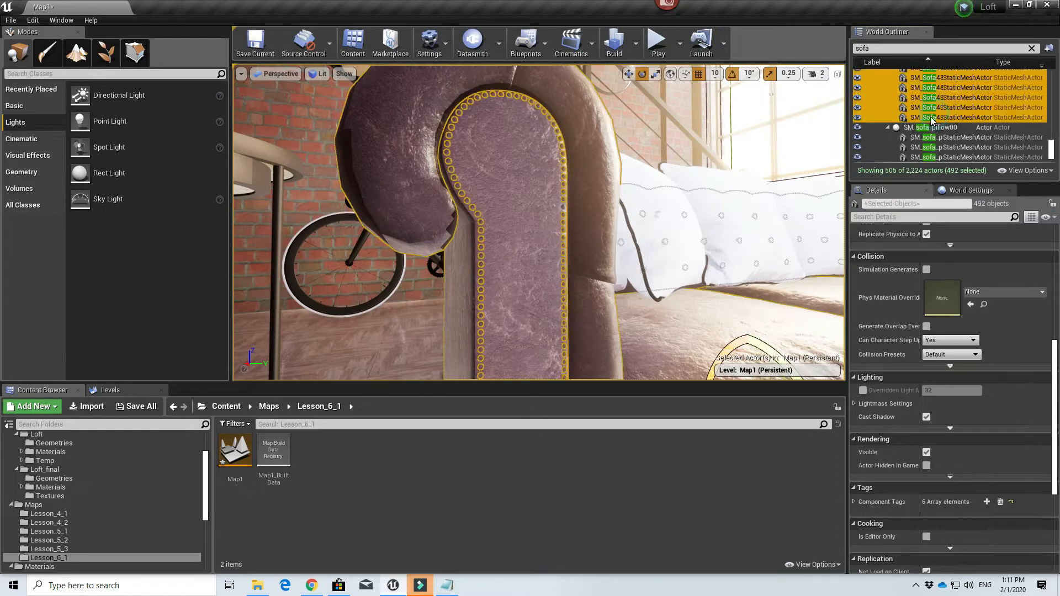
# - Override the light map resolution of all selected sofa meshes with a value of 8
pyautogui.press('f')
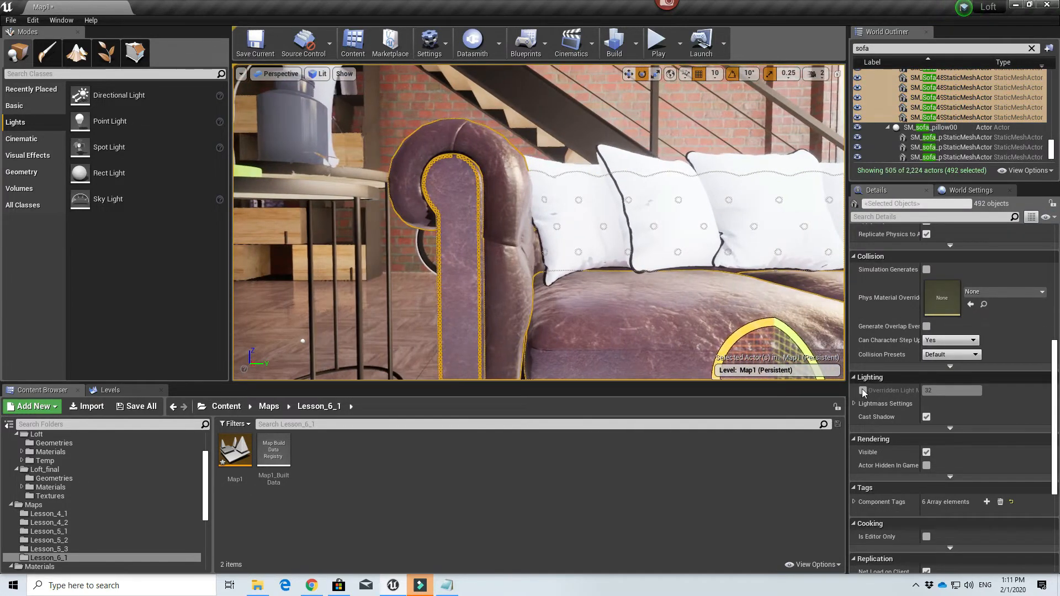
pyautogui.click(863, 390)
pyautogui.click(932, 390)
pyautogui.write('64')
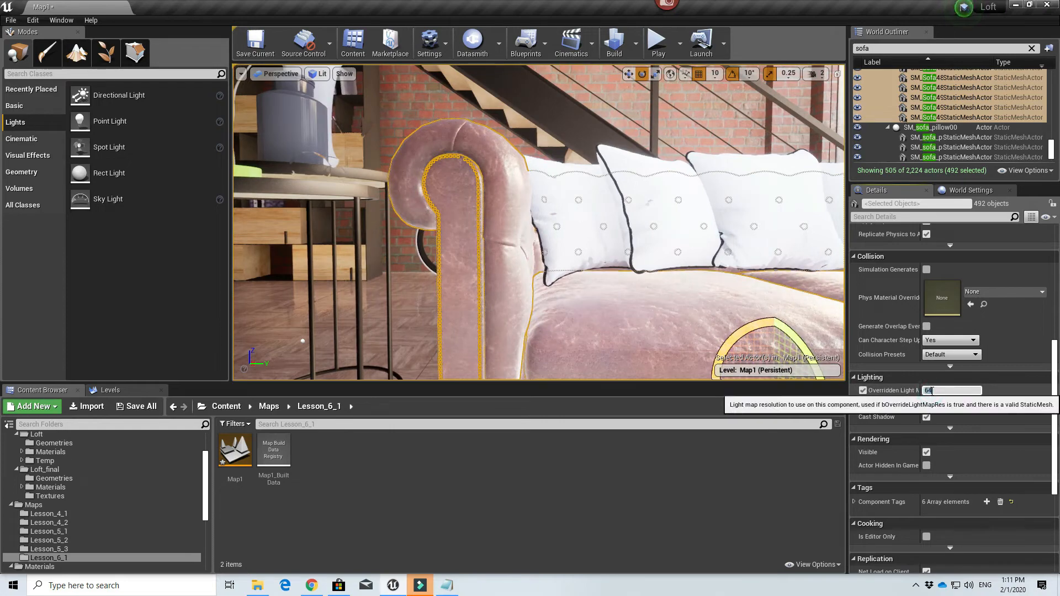
# - Select the sofa's large leather parts, namely seat cushions, body, armrest panel and front base, and set their overridden light map resolution to 128
pyautogui.click(690, 298)
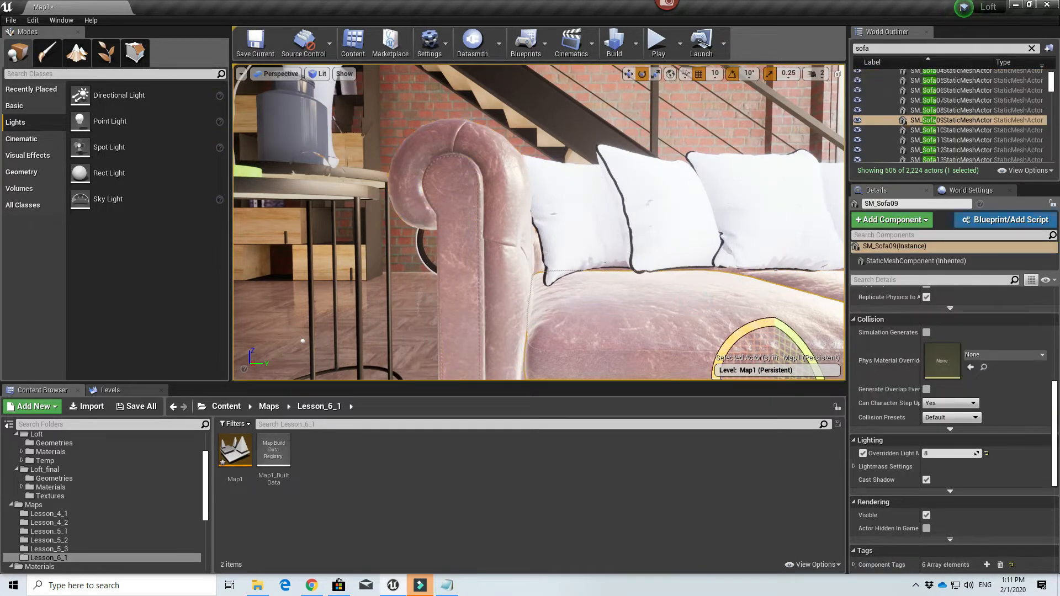
pyautogui.moveTo(690, 298); pyautogui.dragTo(663, 332, button='right')
pyautogui.click(656, 331)
pyautogui.keyDown('ctrl'); pyautogui.click(685, 342); pyautogui.keyUp('ctrl')
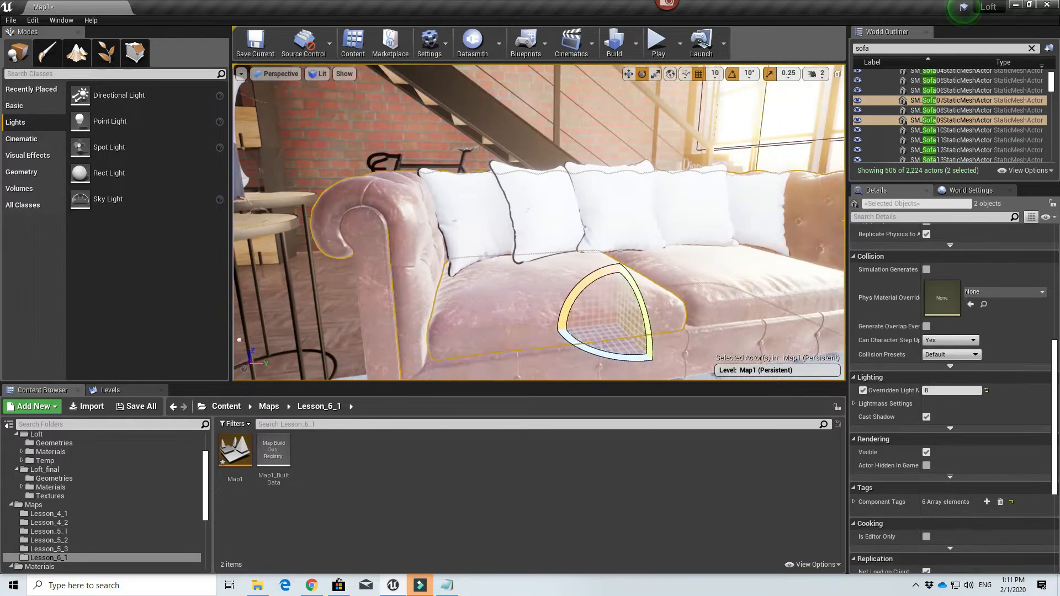
pyautogui.keyDown('ctrl'); pyautogui.click(713, 279); pyautogui.keyUp('ctrl')
pyautogui.moveTo(712, 280); pyautogui.dragTo(649, 290, button='right')
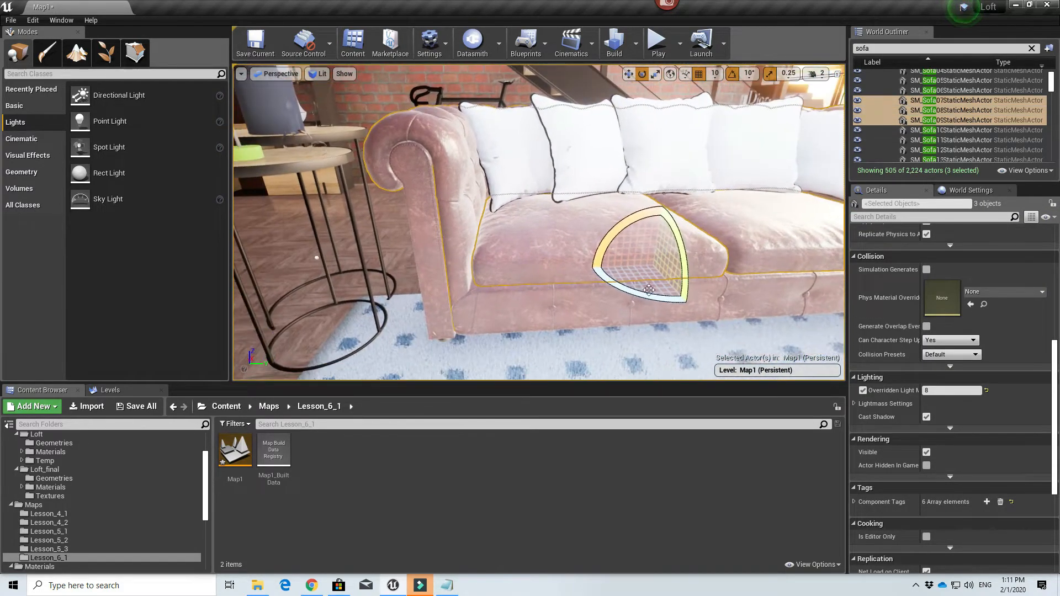
pyautogui.keyDown('ctrl'); pyautogui.click(425, 239); pyautogui.keyUp('ctrl')
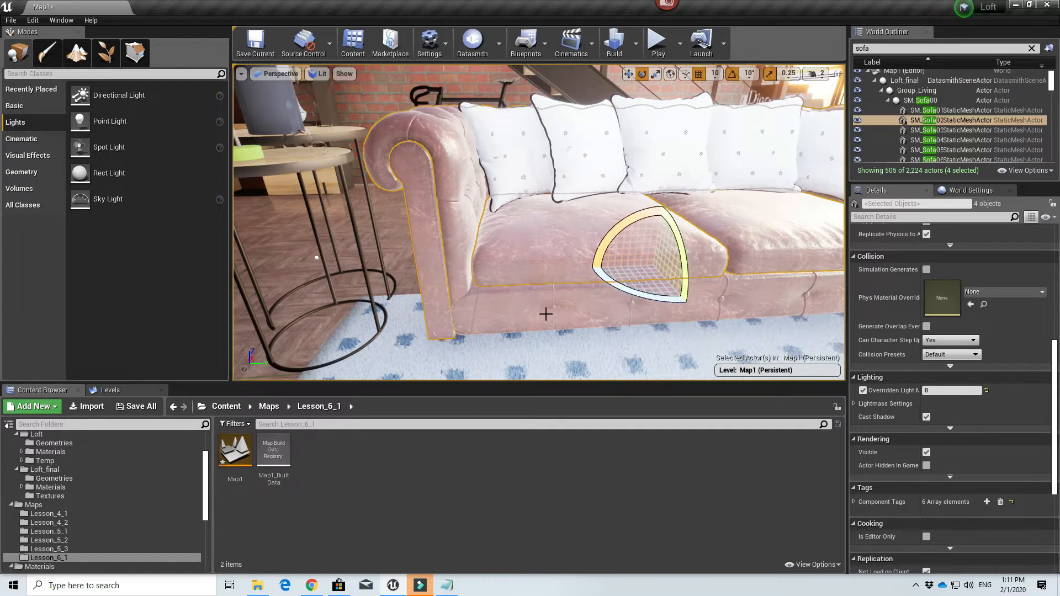
pyautogui.keyDown('ctrl'); pyautogui.click(510, 308); pyautogui.keyUp('ctrl')
pyautogui.moveTo(480, 260); pyautogui.dragTo(571, 262, button='right')
pyautogui.click(930, 391)
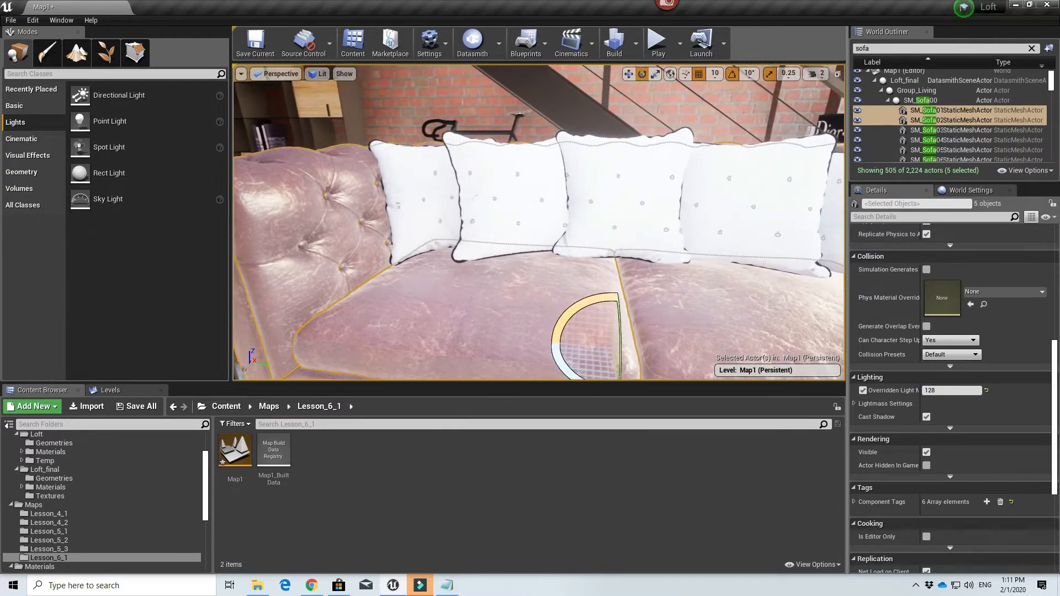
# - Switch the viewport over the loft's dining area to the Lightmap Density view mode
pyautogui.moveTo(539, 222); pyautogui.dragTo(635, 218, button='right')
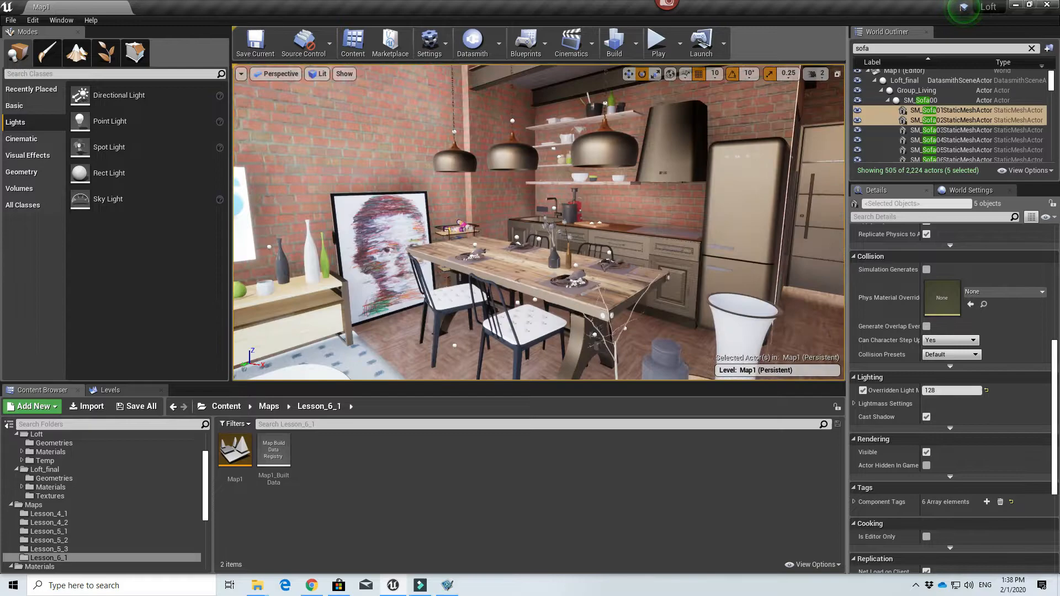
pyautogui.moveTo(539, 222)
pyautogui.mouseDown(button='right')
pyautogui.moveTo(486, 222)
pyautogui.moveTo(547, 223)
pyautogui.moveTo(597, 246)
pyautogui.moveTo(585, 249)
pyautogui.moveTo(624, 190)
pyautogui.moveTo(491, 198)
pyautogui.moveTo(594, 194)
pyautogui.mouseUp(button='right')
pyautogui.click(317, 74)
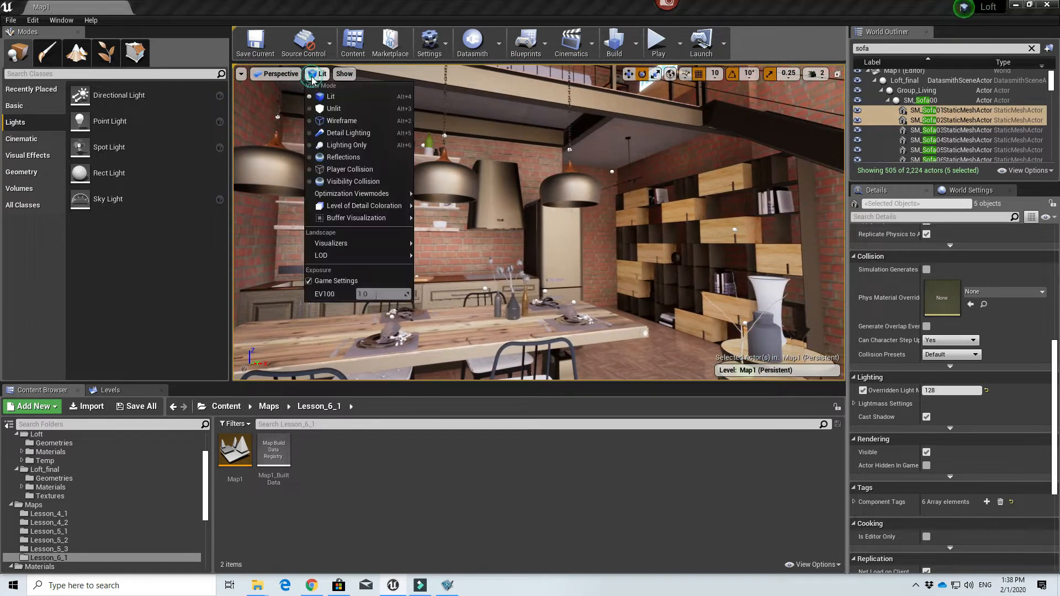
pyautogui.moveTo(382, 195)
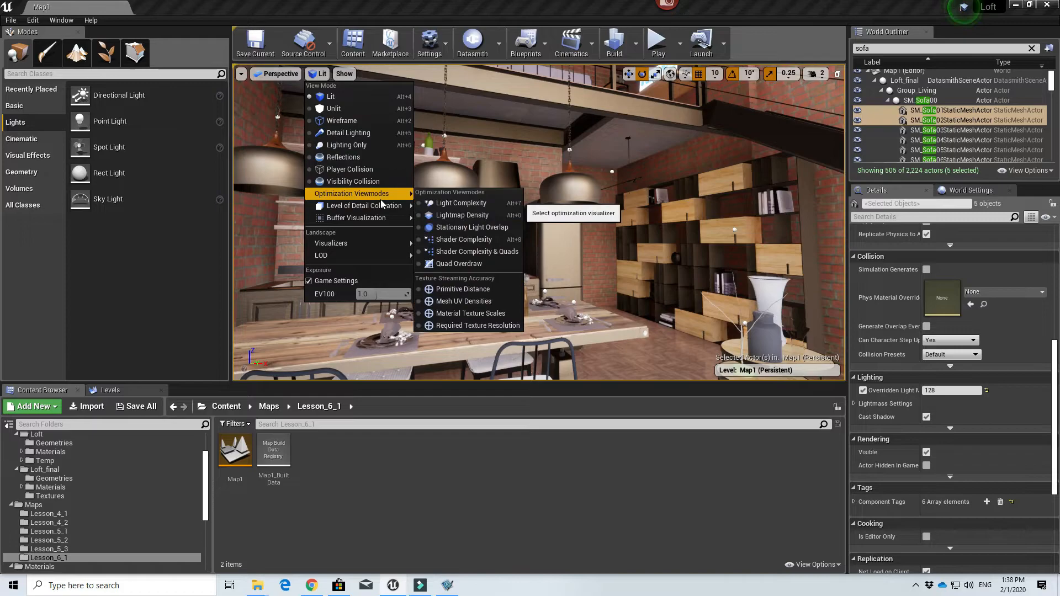
pyautogui.click(475, 215)
# - Select walls, a pendant lamp, a bottle on the dining table and other objects in turn to examine their lightmap density
pyautogui.moveTo(598, 233); pyautogui.dragTo(475, 221, button='right')
pyautogui.press('w')
pyautogui.click(448, 169)
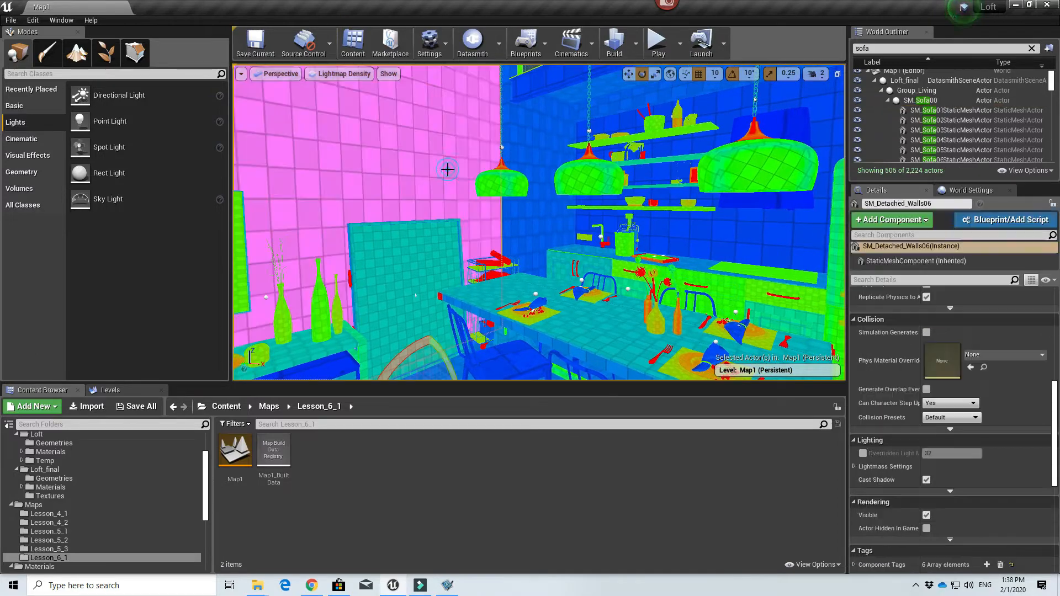
pyautogui.click(593, 189)
pyautogui.moveTo(622, 247); pyautogui.dragTo(622, 270, button='right')
pyautogui.click(687, 248)
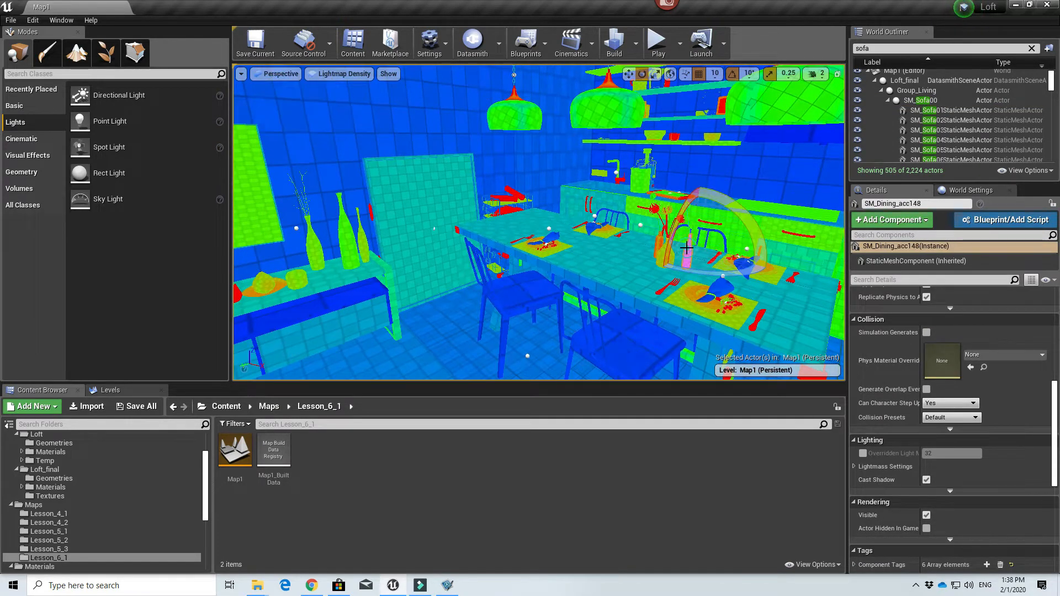
pyautogui.moveTo(687, 248); pyautogui.dragTo(446, 135, button='right')
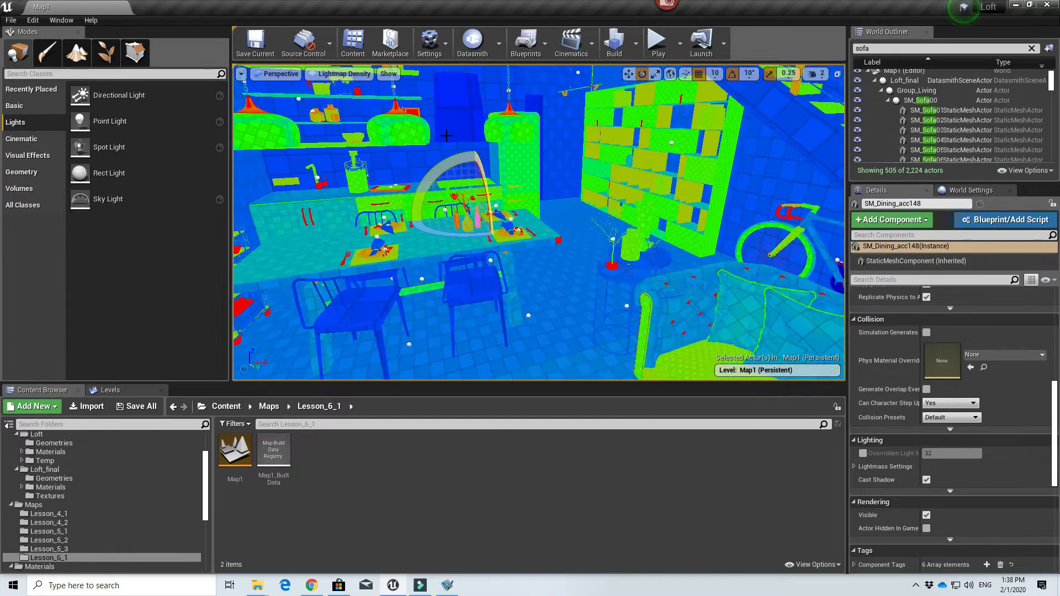
pyautogui.click(554, 120)
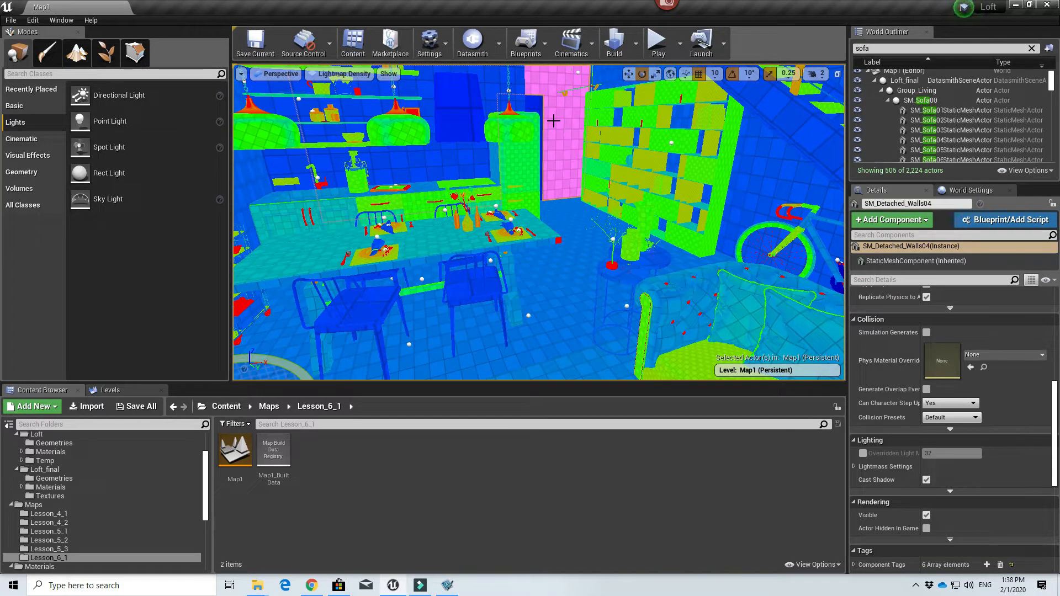
pyautogui.moveTo(569, 169); pyautogui.dragTo(469, 154, button='right')
pyautogui.click(664, 219)
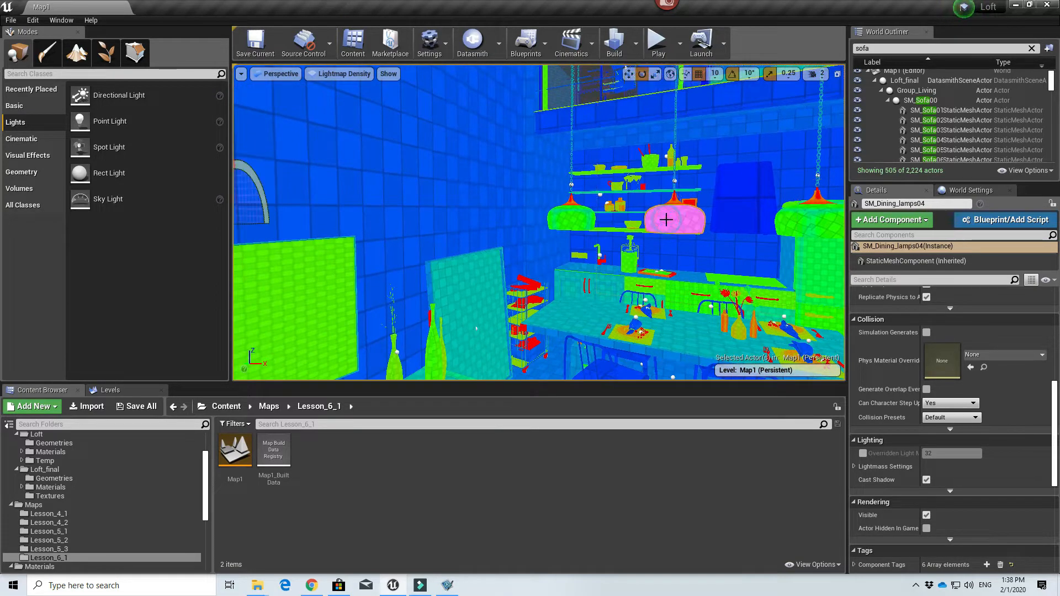
pyautogui.moveTo(668, 219); pyautogui.dragTo(688, 241, button='right')
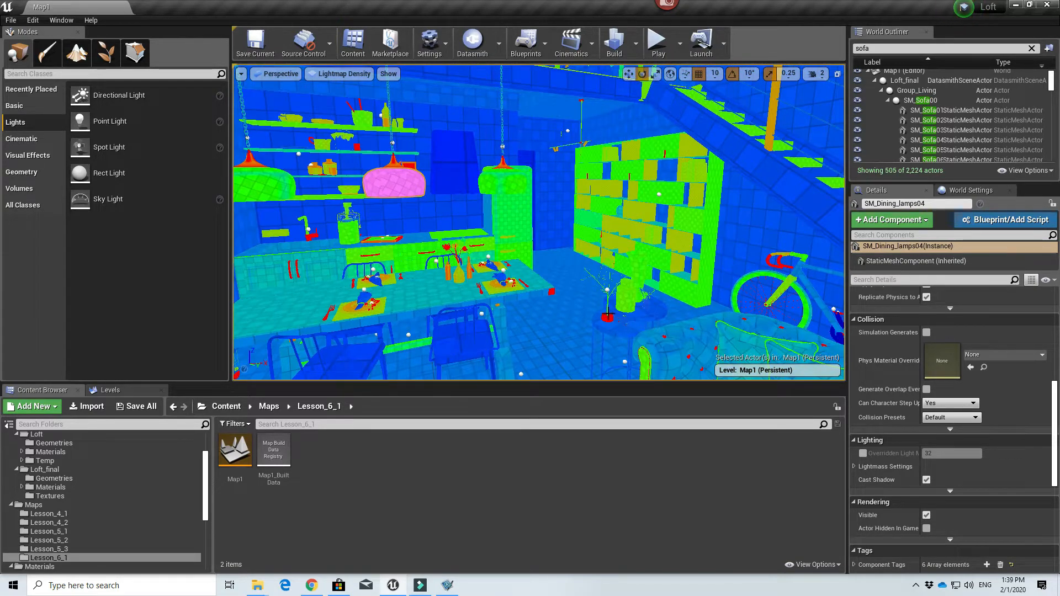
pyautogui.click(608, 315)
# - Select the sofa's armrest panel and a small button on its front to compare their lightmap density and overridden resolution
pyautogui.moveTo(681, 297); pyautogui.dragTo(718, 320, button='right')
pyautogui.press('w')
pyautogui.press('w')
pyautogui.moveTo(676, 254); pyautogui.dragTo(675, 215, button='right')
pyautogui.click(575, 207)
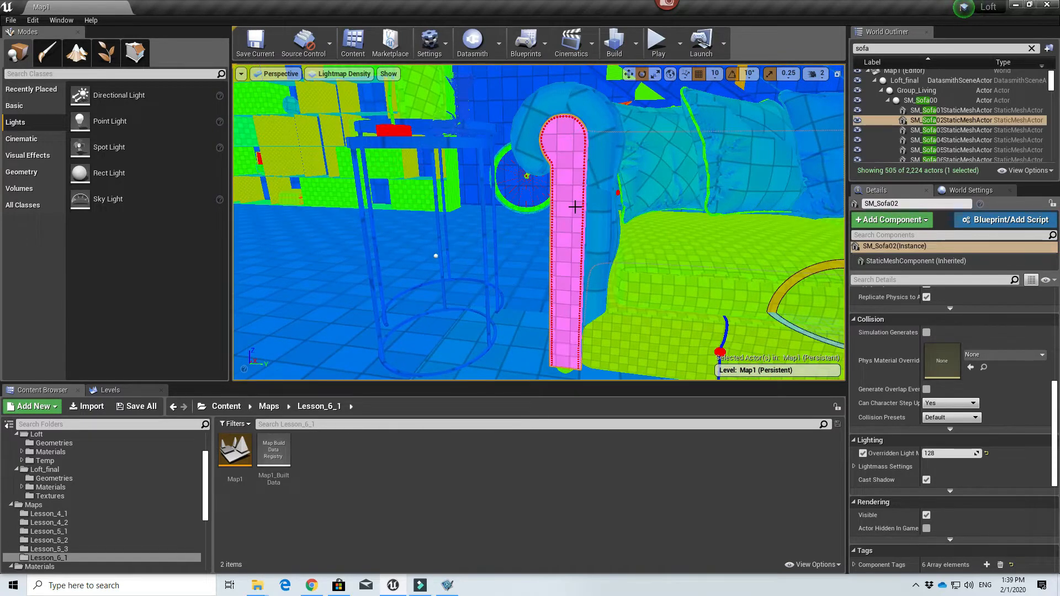
pyautogui.click(578, 317)
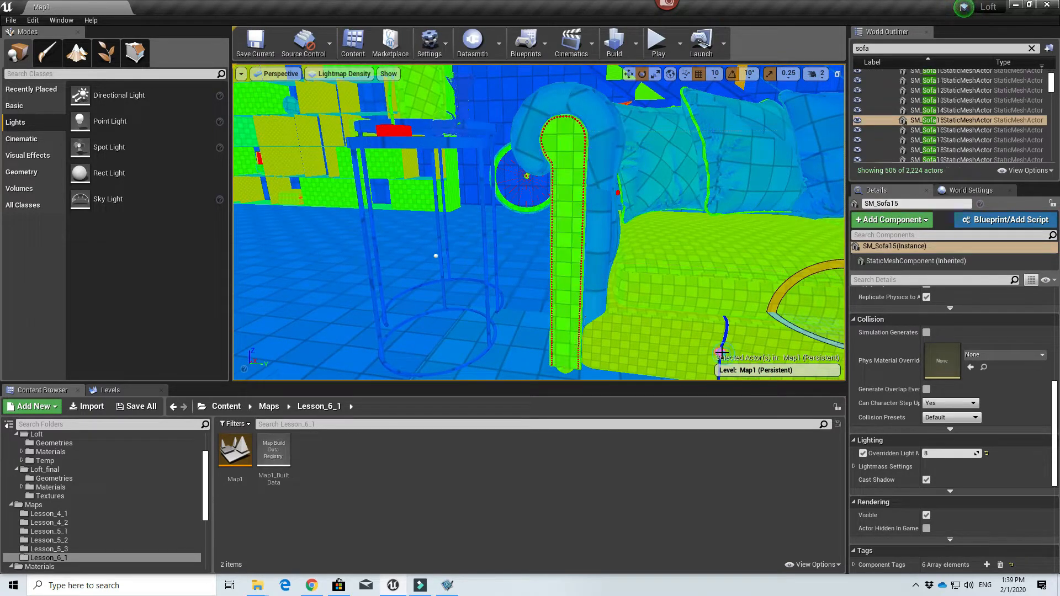
pyautogui.press('f')
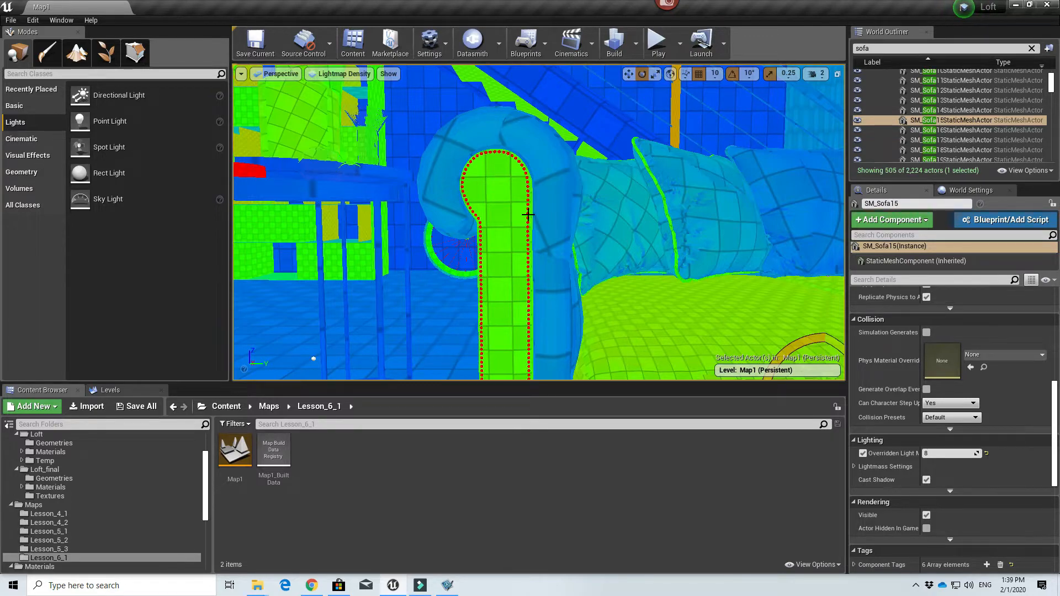
pyautogui.press('s')
pyautogui.moveTo(567, 218)
pyautogui.mouseDown(button='right')
pyautogui.moveTo(544, 229)
pyautogui.moveTo(552, 224)
pyautogui.mouseUp(button='right')
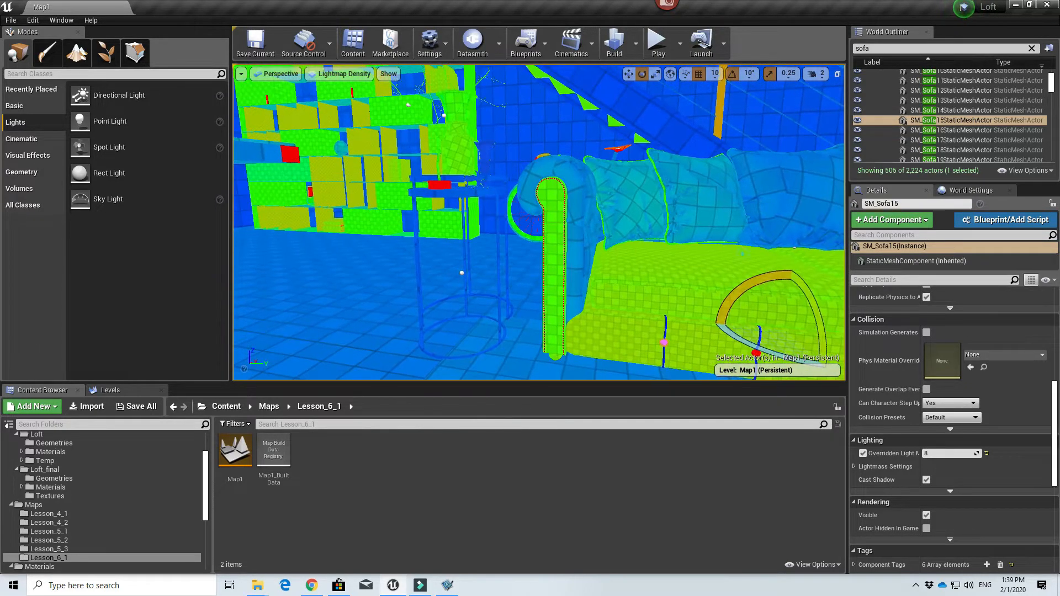
# - Set the overridden light map resolution of the sofa's curved armrest leather to 256
pyautogui.click(739, 261)
pyautogui.click(578, 222)
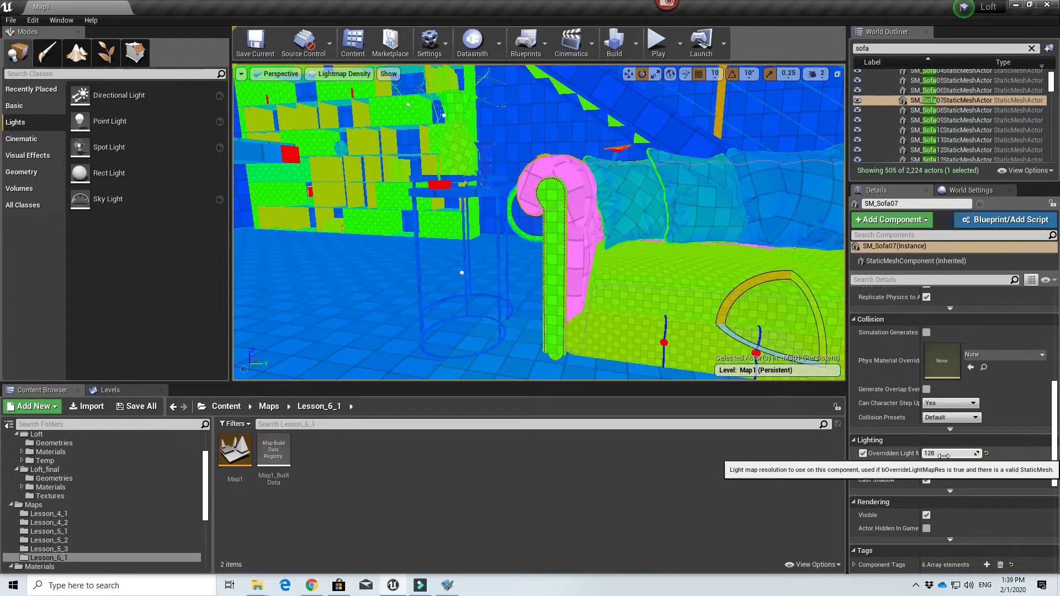
pyautogui.click(932, 456)
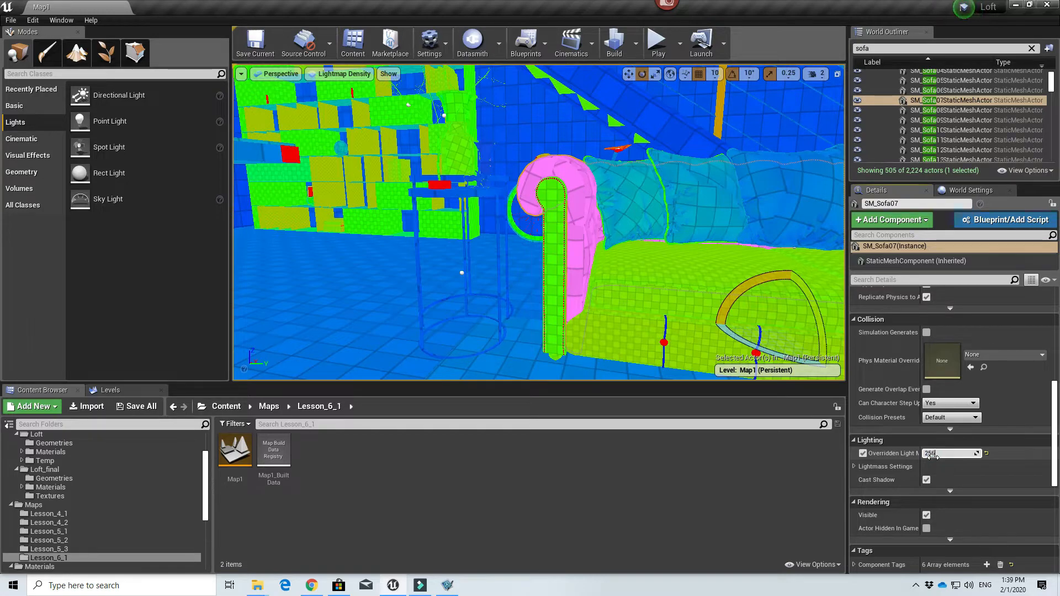
pyautogui.write('256')
pyautogui.press('Return')
# - Select the sofa's seat cushion and a back pillow in turn to compare their lightmap density and resolution
pyautogui.click(627, 256)
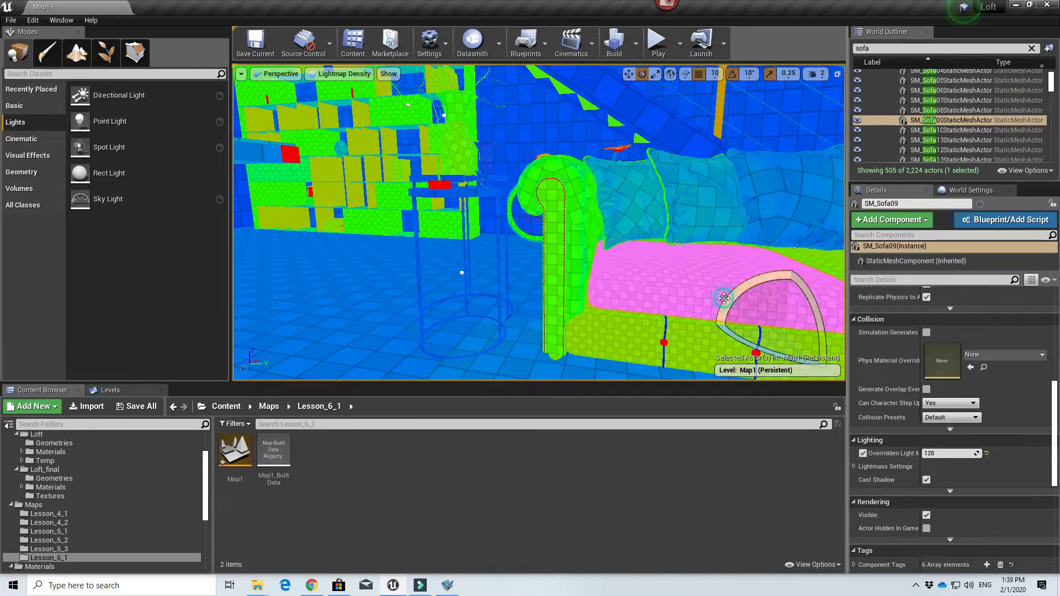
pyautogui.click(621, 206)
pyautogui.moveTo(622, 206); pyautogui.dragTo(784, 259, button='right')
pyautogui.click(741, 189)
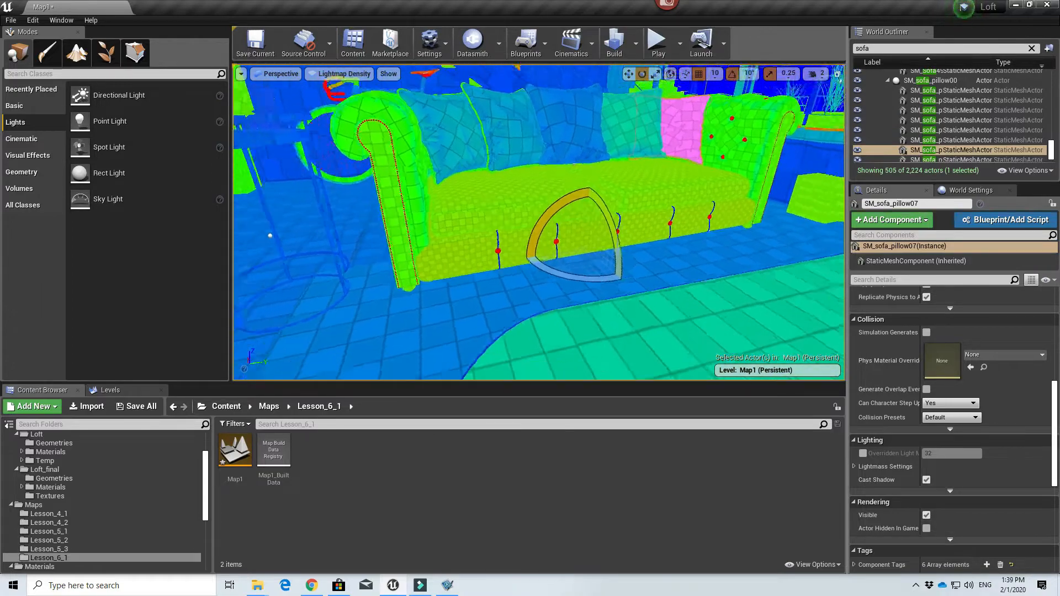
# - Enable the light map resolution override on the diagonal I-beam under the staircase and set it to 128
pyautogui.moveTo(760, 226)
pyautogui.mouseDown(button='right')
pyautogui.moveTo(801, 224)
pyautogui.moveTo(757, 201)
pyautogui.moveTo(759, 226)
pyautogui.mouseUp(button='right')
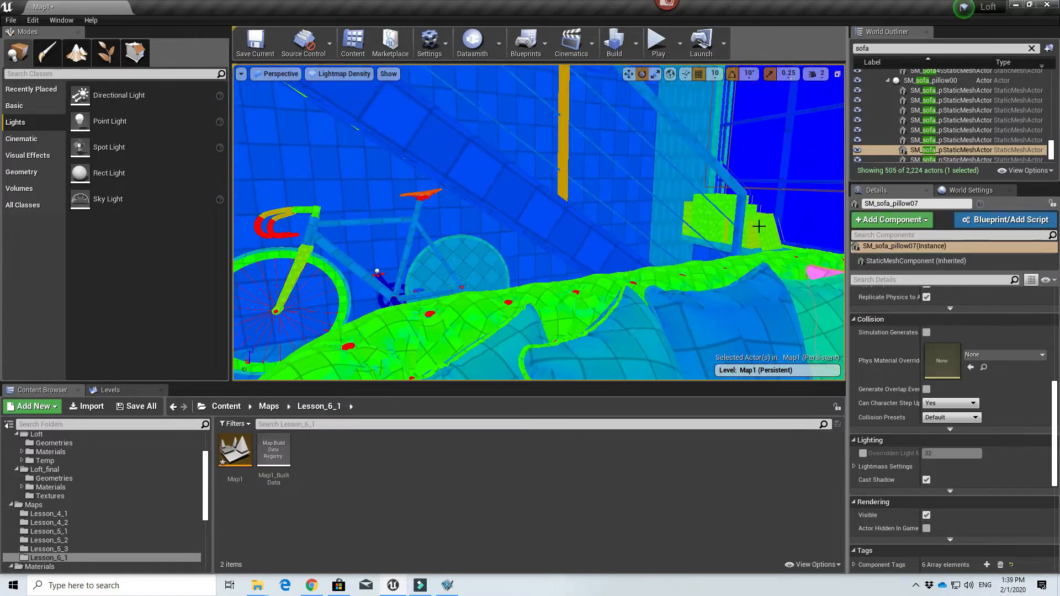
pyautogui.click(553, 189)
pyautogui.click(548, 198)
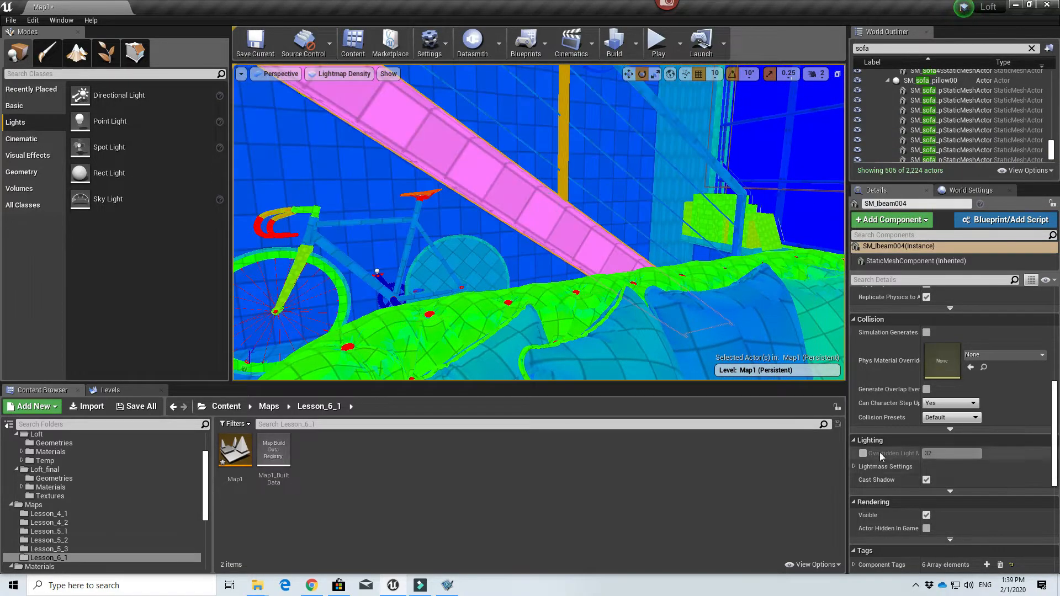
pyautogui.click(862, 454)
pyautogui.click(932, 454)
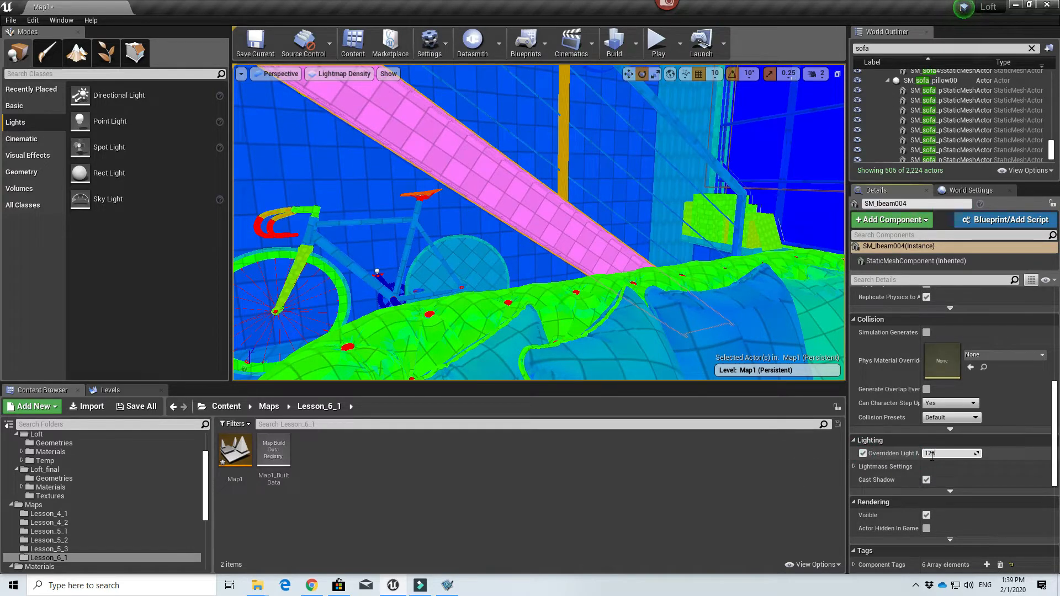
pyautogui.press('Return')
# - Select the wall behind the staircase and survey the lightmap density of the loft's living and dining areas
pyautogui.click(612, 197)
pyautogui.moveTo(612, 196); pyautogui.dragTo(406, 105, button='right')
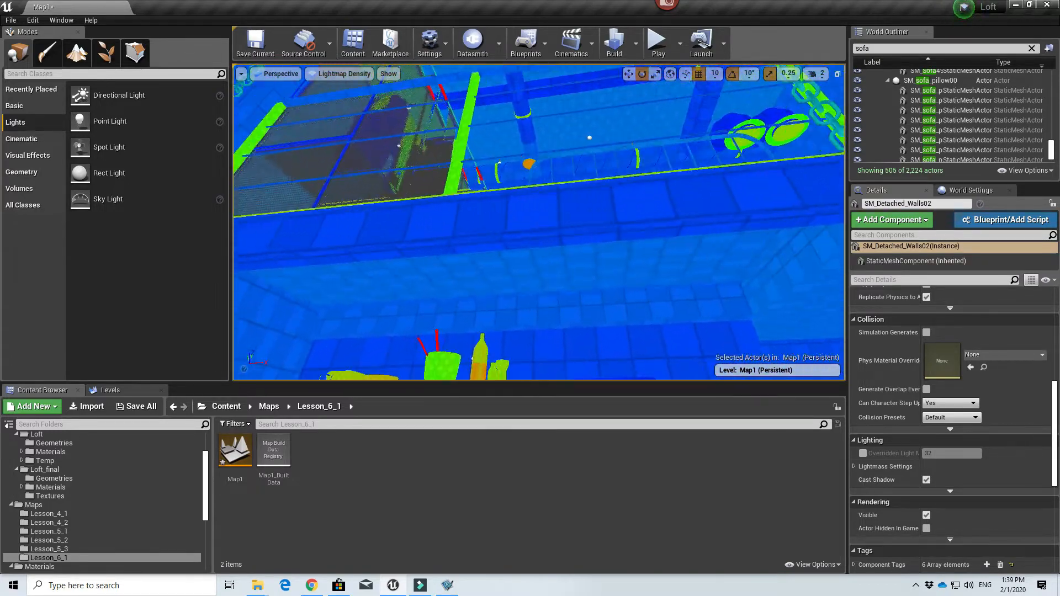
pyautogui.moveTo(497, 209); pyautogui.dragTo(428, 216, button='right')
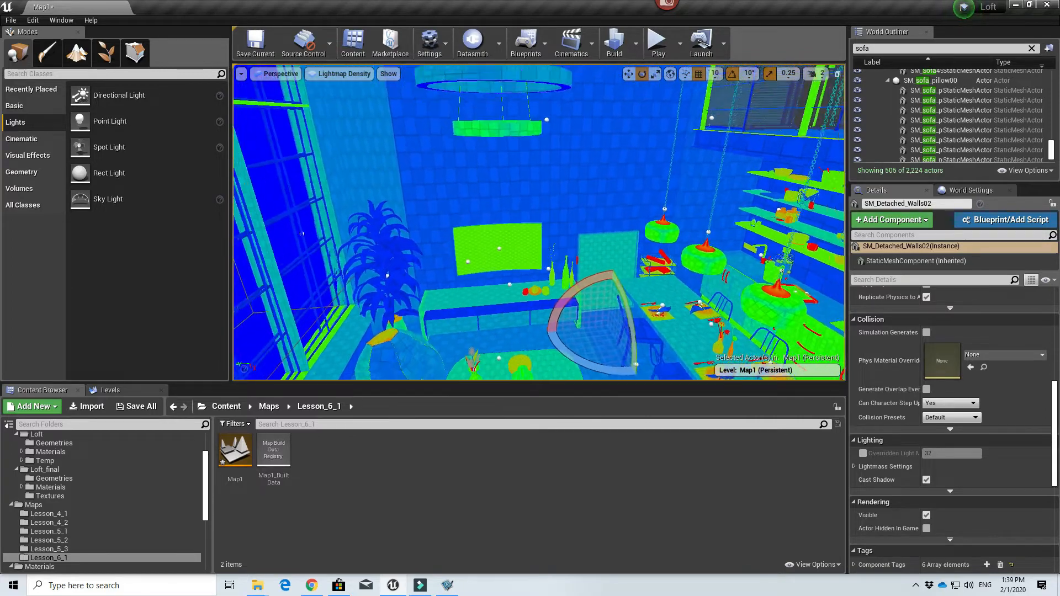
pyautogui.moveTo(582, 219)
pyautogui.mouseDown(button='right')
pyautogui.moveTo(602, 220)
pyautogui.moveTo(592, 219)
pyautogui.mouseUp(button='right')
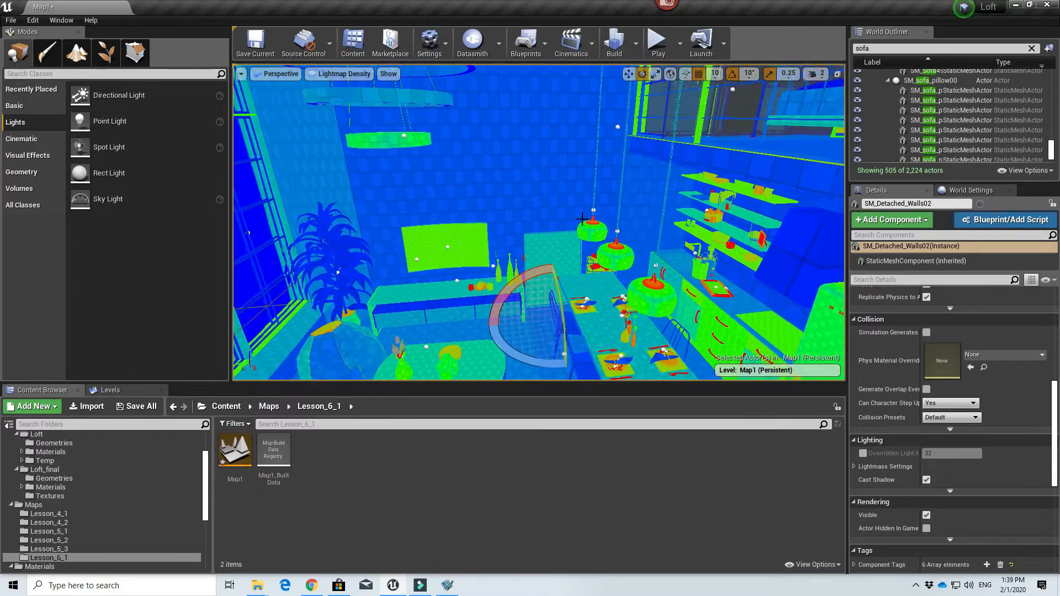
pyautogui.click(334, 361)
pyautogui.moveTo(478, 286); pyautogui.dragTo(649, 306, button='right')
# - Enable the light map resolution override on the large wall behind the staircase and set it to 1024
pyautogui.click(618, 249)
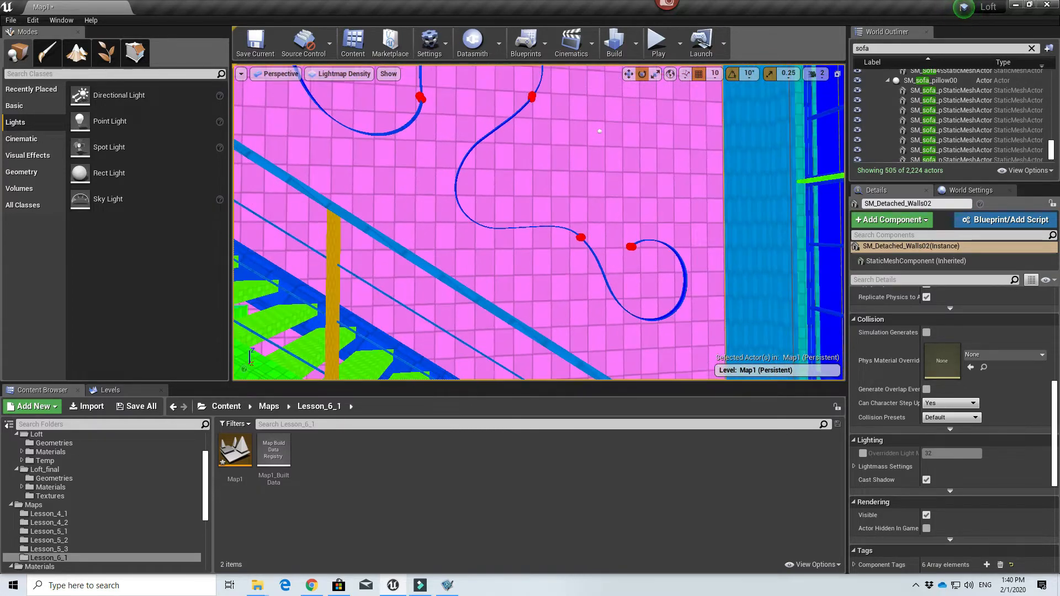
pyautogui.click(863, 453)
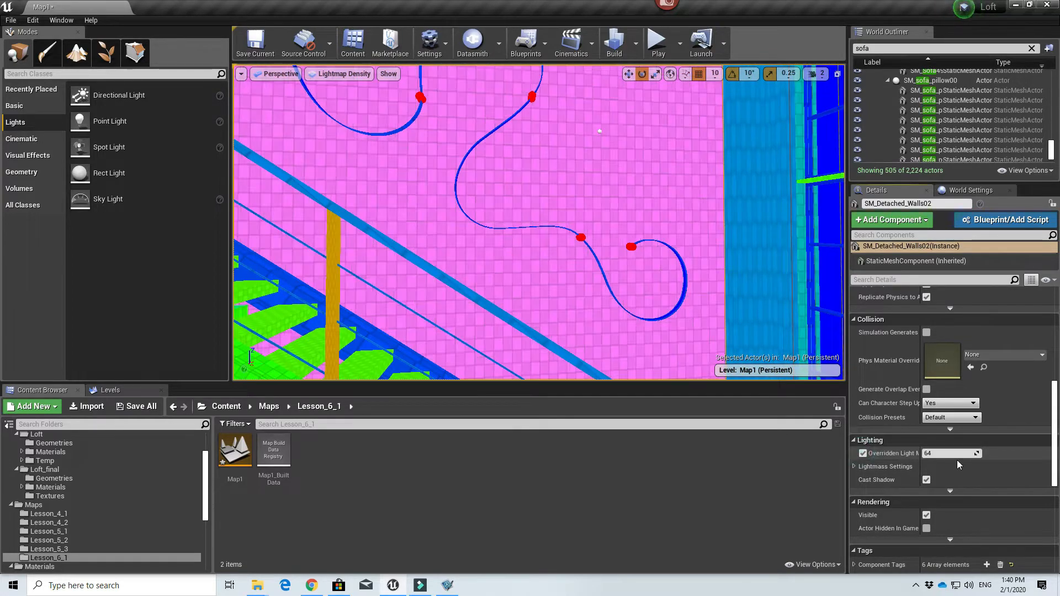
pyautogui.click(945, 454)
pyautogui.write('1024')
pyautogui.press('Return')
# - Select the narrow wall beside the windows and the walls behind the bedroom and kitchen in turn to examine their lightmap density
pyautogui.click(759, 251)
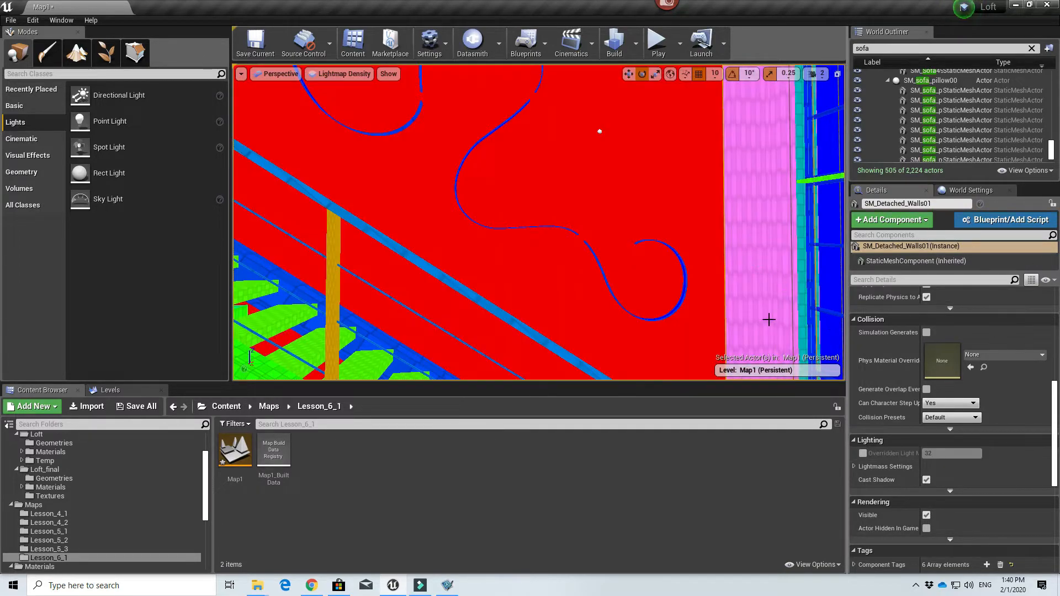
pyautogui.press('s')
pyautogui.moveTo(769, 319); pyautogui.dragTo(618, 332, button='right')
pyautogui.click(572, 74)
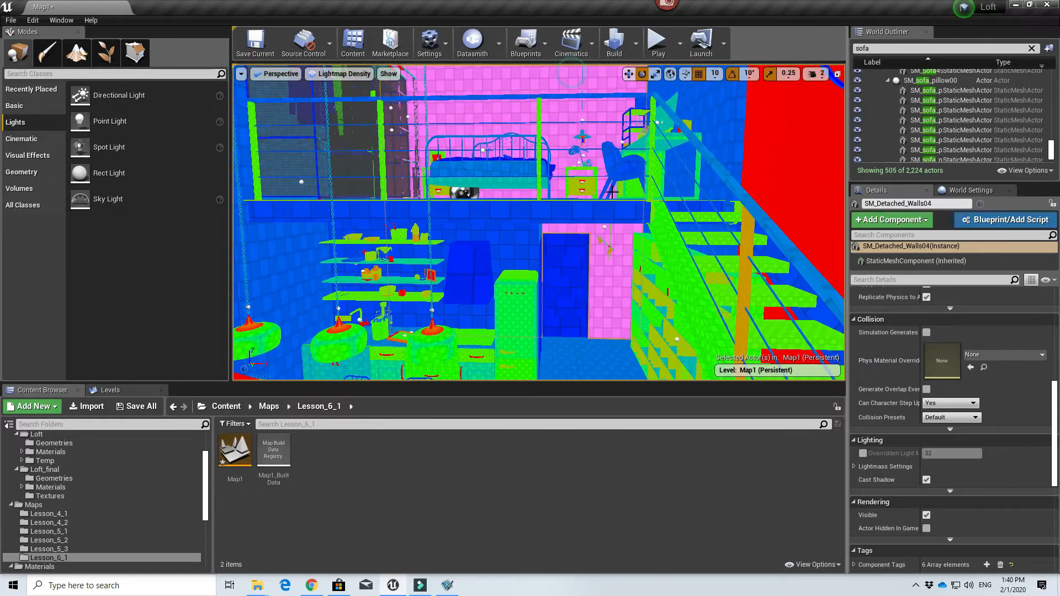
pyautogui.click(712, 141)
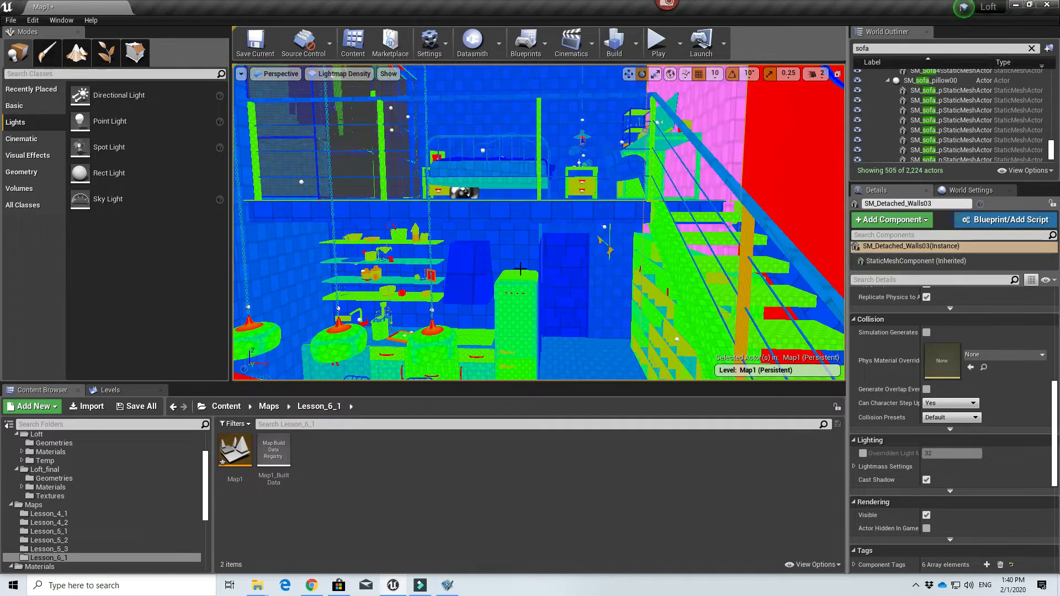
pyautogui.click(518, 258)
# - Select the bedding on the mezzanine bed and compare its lightmap density with the bicycle, bookshelf and sofa area
pyautogui.moveTo(517, 257); pyautogui.dragTo(486, 325, button='right')
pyautogui.click(449, 246)
pyautogui.moveTo(433, 248); pyautogui.dragTo(585, 205, button='right')
pyautogui.click(508, 264)
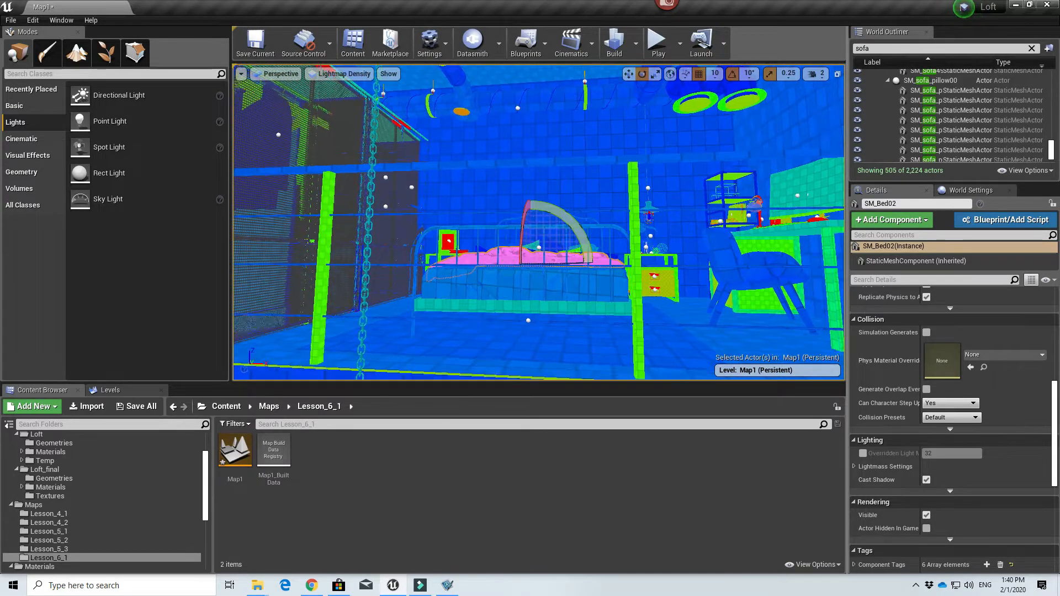
pyautogui.moveTo(507, 264); pyautogui.dragTo(503, 328, button='right')
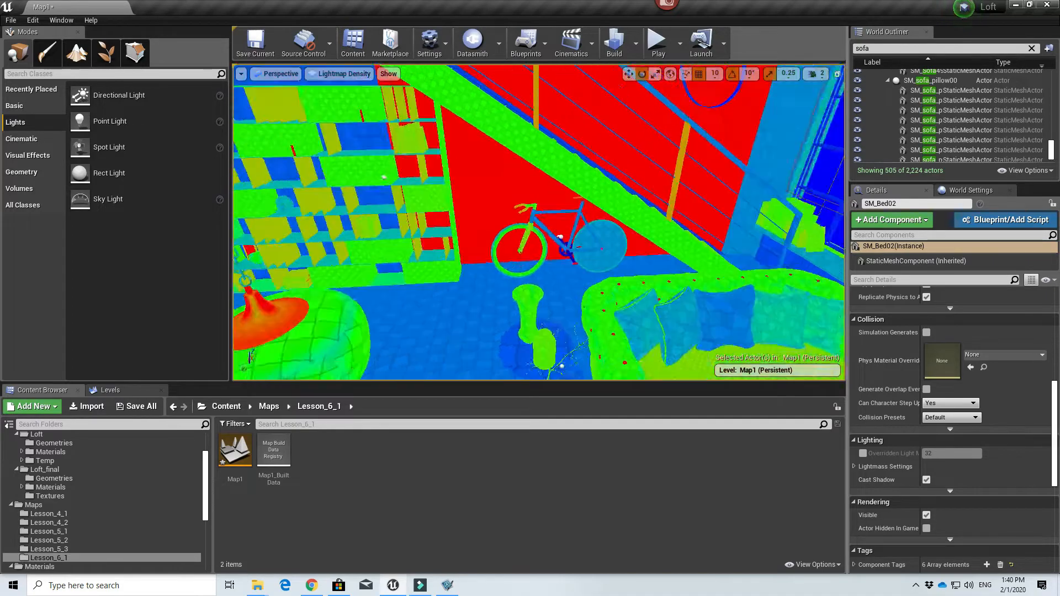
pyautogui.moveTo(519, 248); pyautogui.dragTo(486, 248, button='right')
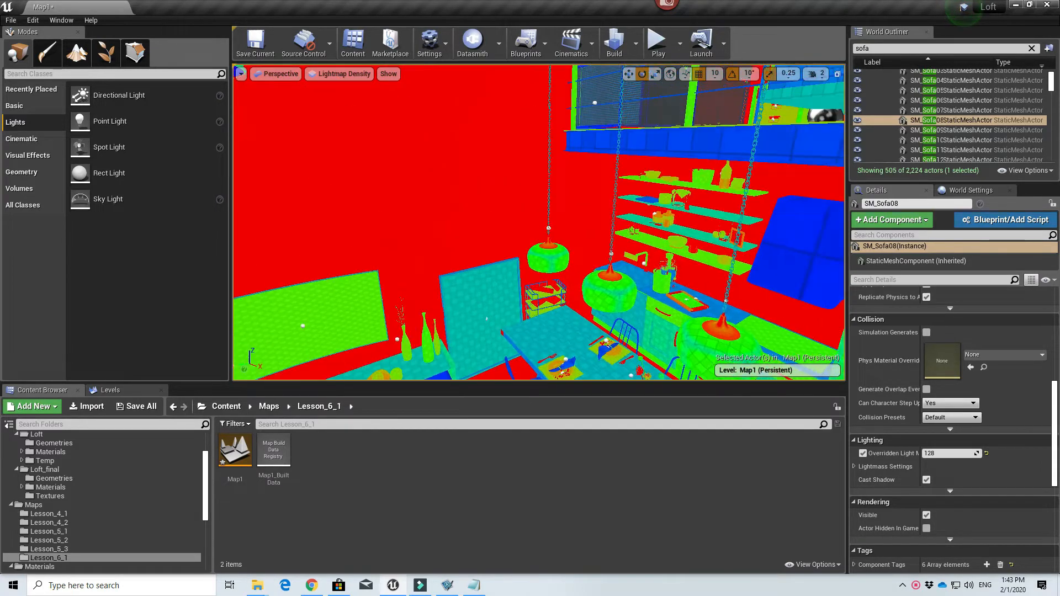
# - Select the living room carpet and examine its overridden light map resolution against the walls and surrounding furniture
pyautogui.moveTo(426, 208); pyautogui.dragTo(427, 208, button='right')
pyautogui.moveTo(623, 163); pyautogui.dragTo(530, 282, button='right')
pyautogui.click(479, 190)
pyautogui.moveTo(479, 190); pyautogui.dragTo(569, 179, button='right')
pyautogui.moveTo(451, 309); pyautogui.dragTo(451, 195, button='right')
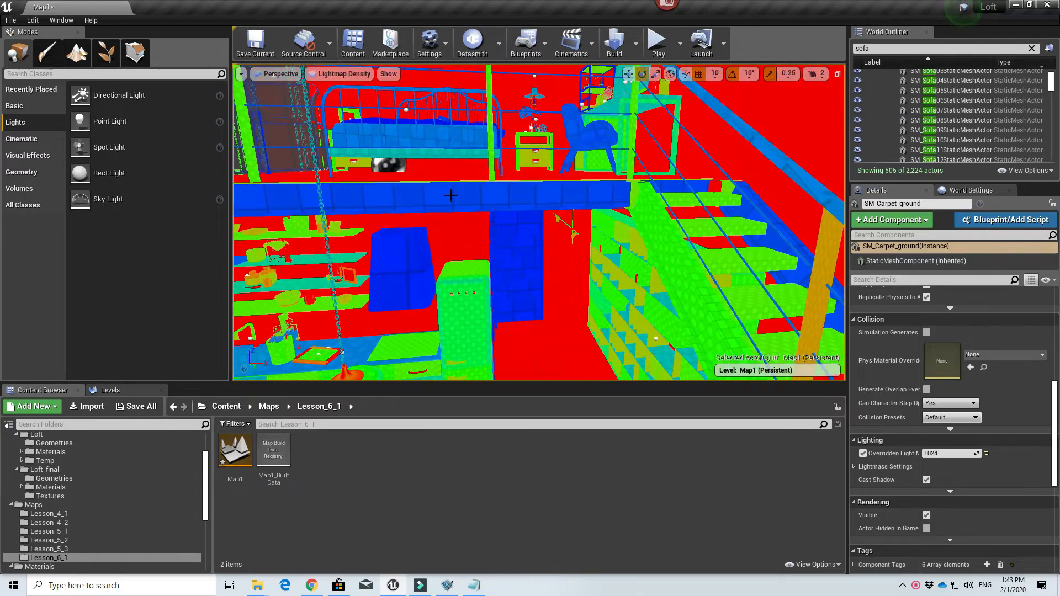
pyautogui.moveTo(553, 273); pyautogui.dragTo(509, 360, button='right')
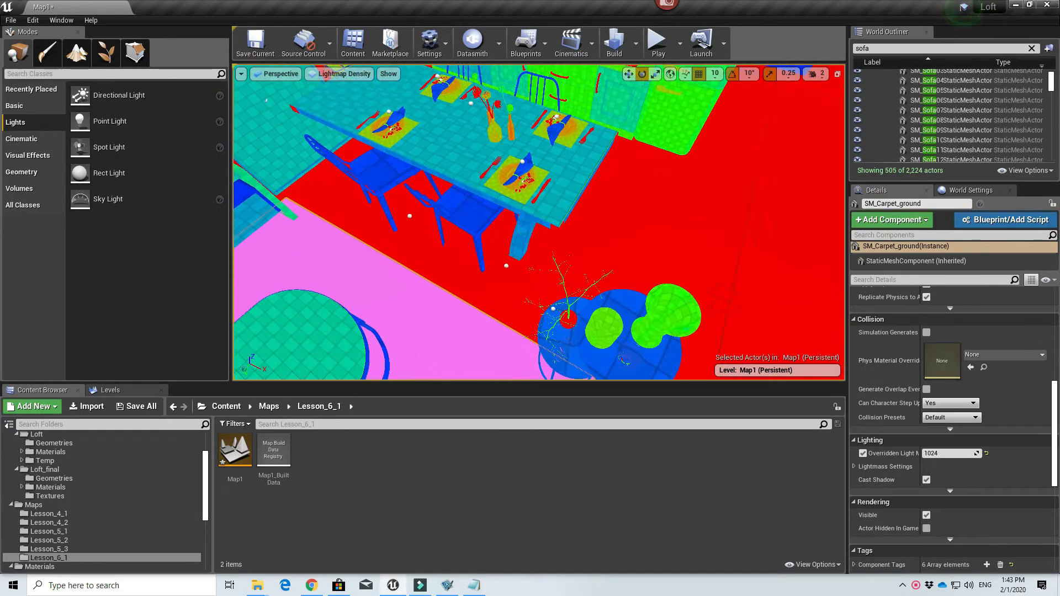
# - Select the dining area floor and a dining chair in turn to compare their lightmap density and resolution settings
pyautogui.moveTo(509, 276); pyautogui.dragTo(582, 213, button='right')
pyautogui.click(580, 213)
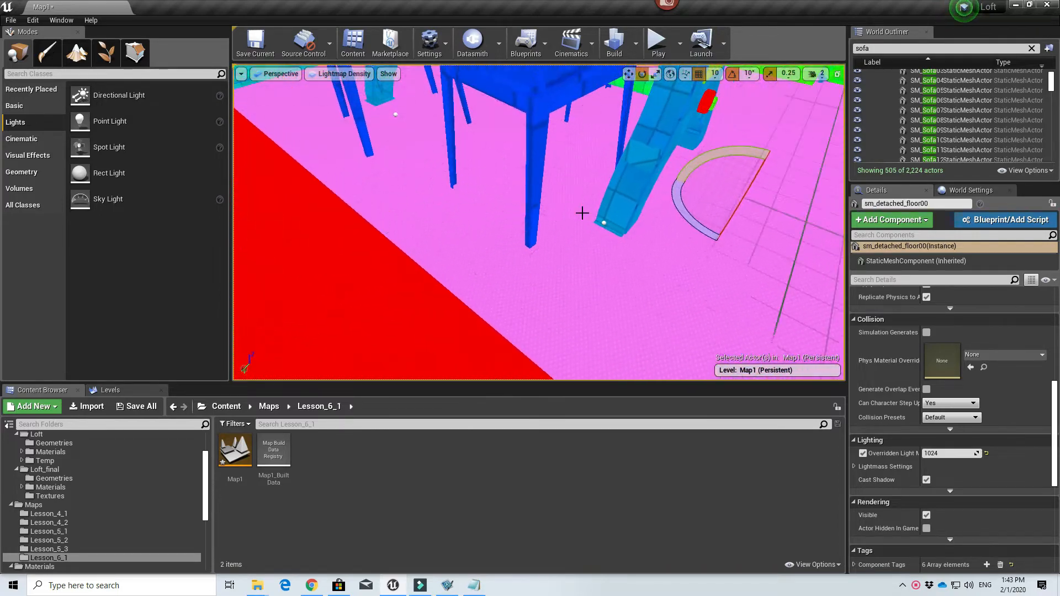
pyautogui.click(533, 237)
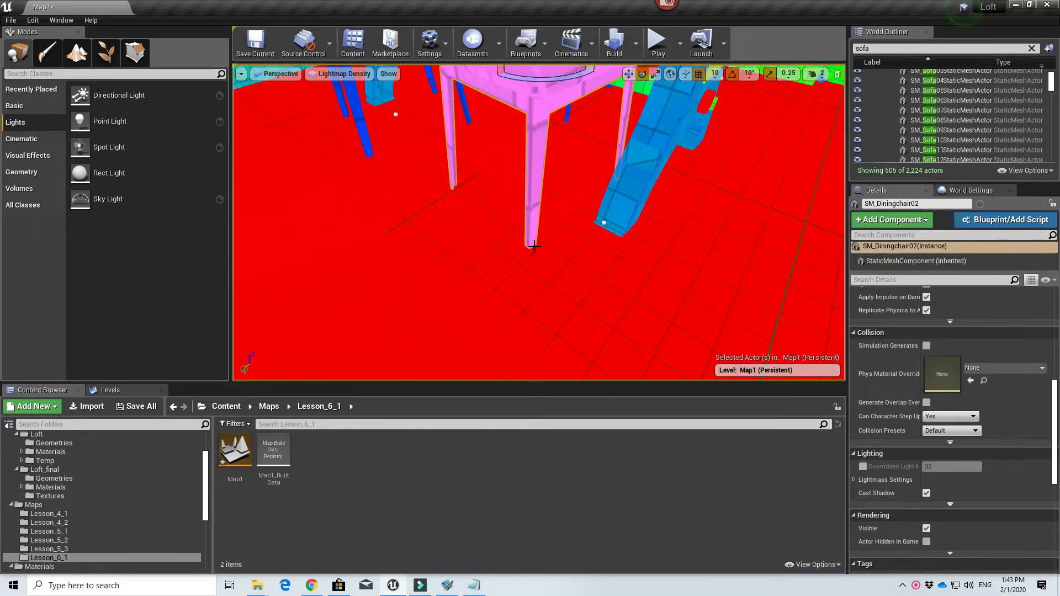
pyautogui.click(691, 251)
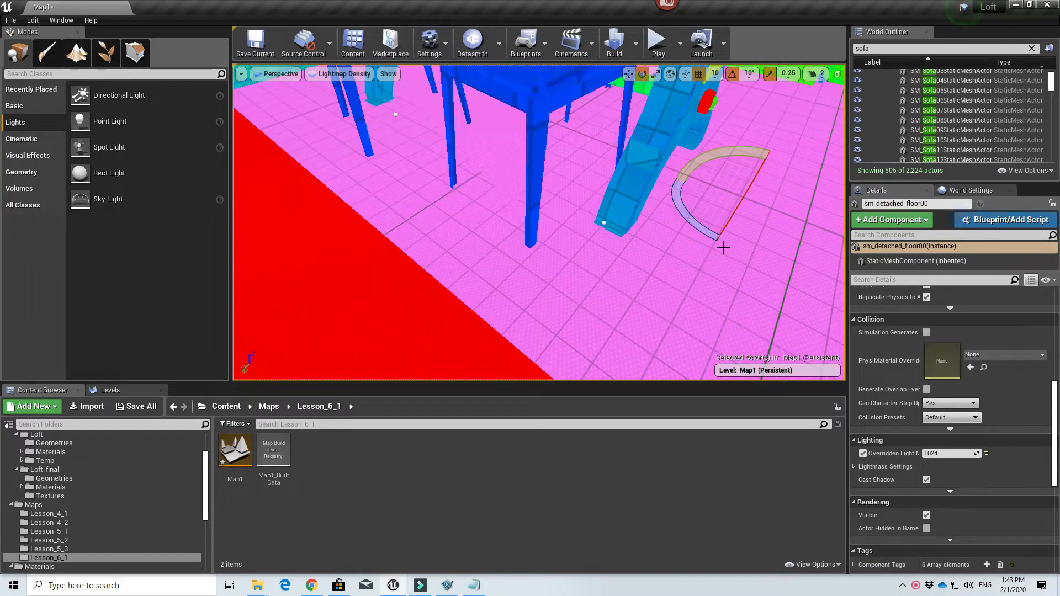
pyautogui.moveTo(716, 343); pyautogui.dragTo(808, 305, button='right')
pyautogui.press('s')
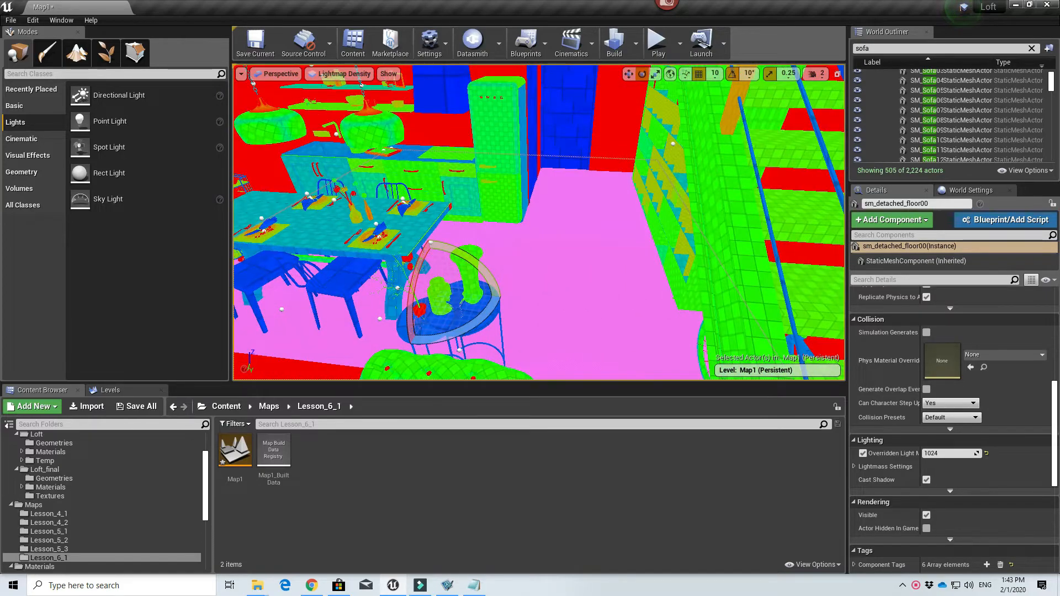
# - Select the front of the TV console to examine its lightmap density and resolution setting
pyautogui.moveTo(716, 332); pyautogui.dragTo(605, 320, button='right')
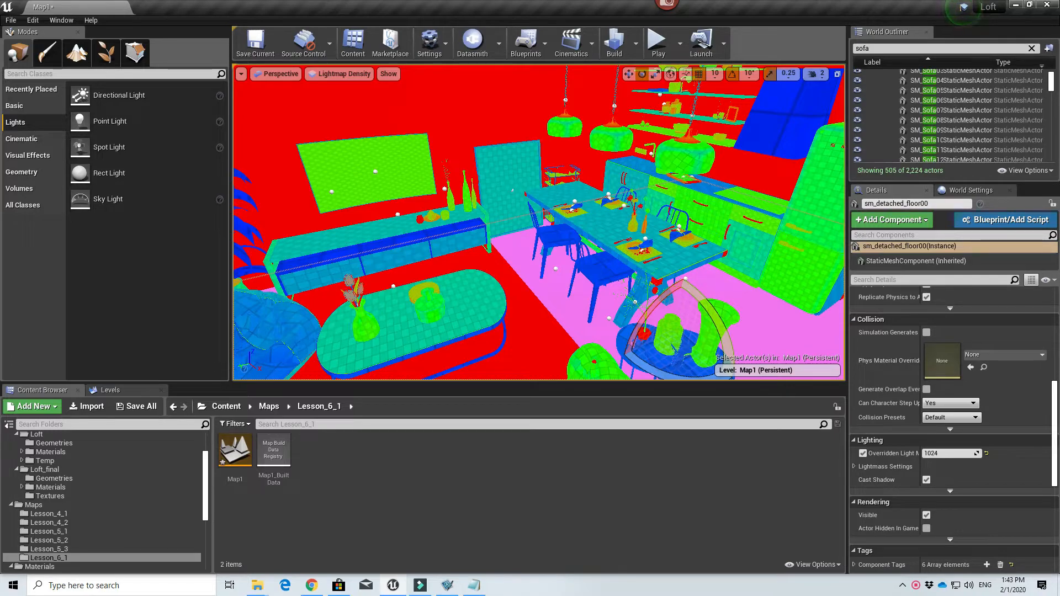
pyautogui.moveTo(605, 320); pyautogui.dragTo(601, 196, button='right')
pyautogui.click(536, 189)
pyautogui.moveTo(535, 189); pyautogui.dragTo(527, 299, button='right')
pyautogui.click(424, 212)
pyautogui.click(425, 216)
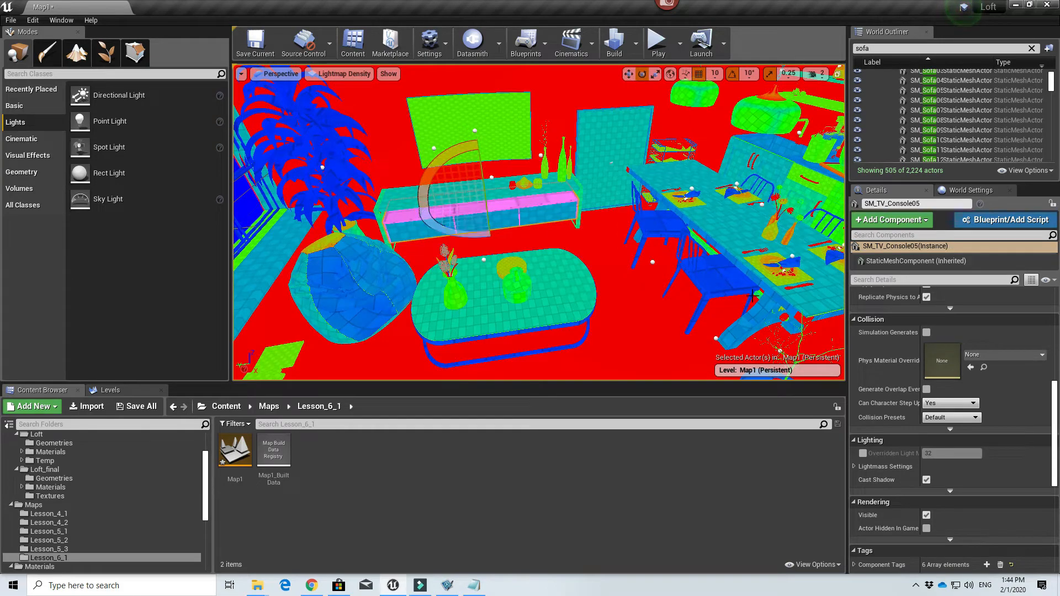
# - Examine the lightmap density across the mezzanine bedroom, staircase and kitchen
pyautogui.moveTo(549, 269); pyautogui.dragTo(684, 193, button='right')
pyautogui.press('w')
pyautogui.press('d')
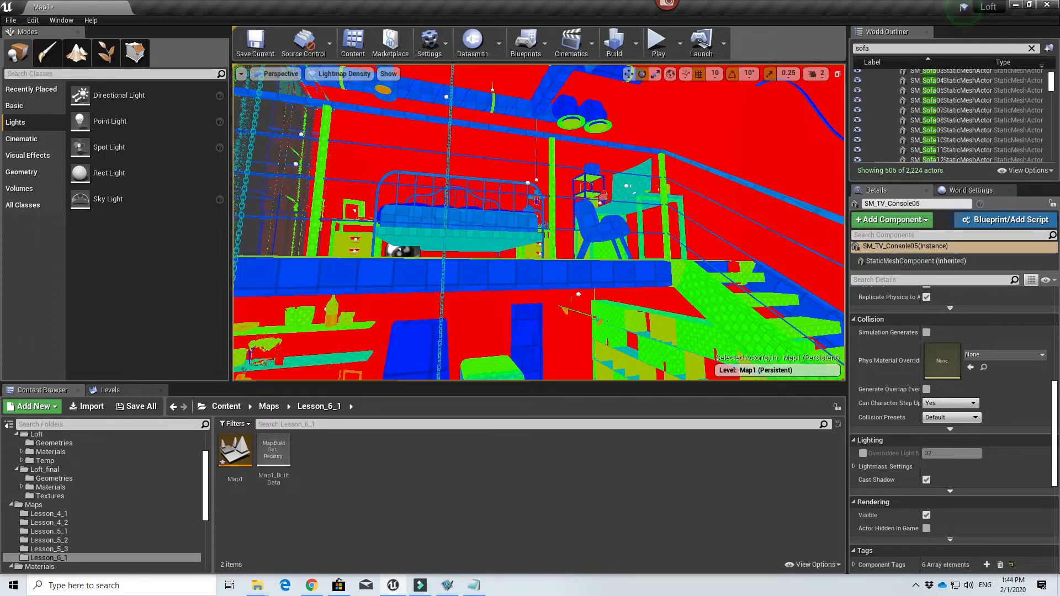
pyautogui.press('s')
pyautogui.moveTo(539, 220); pyautogui.dragTo(550, 269, button='right')
pyautogui.press('s')
pyautogui.press('w')
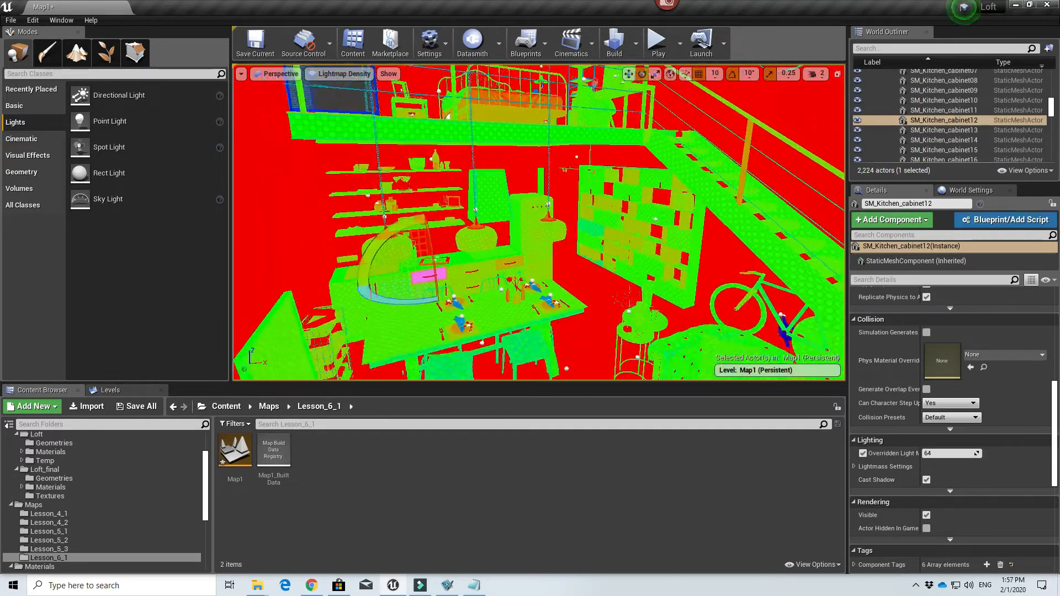
# - Select a window's glass pane and a ceiling pipe in turn to compare their light map resolution settings
pyautogui.moveTo(539, 222); pyautogui.dragTo(645, 187, button='right')
pyautogui.press('s')
pyautogui.click(519, 152)
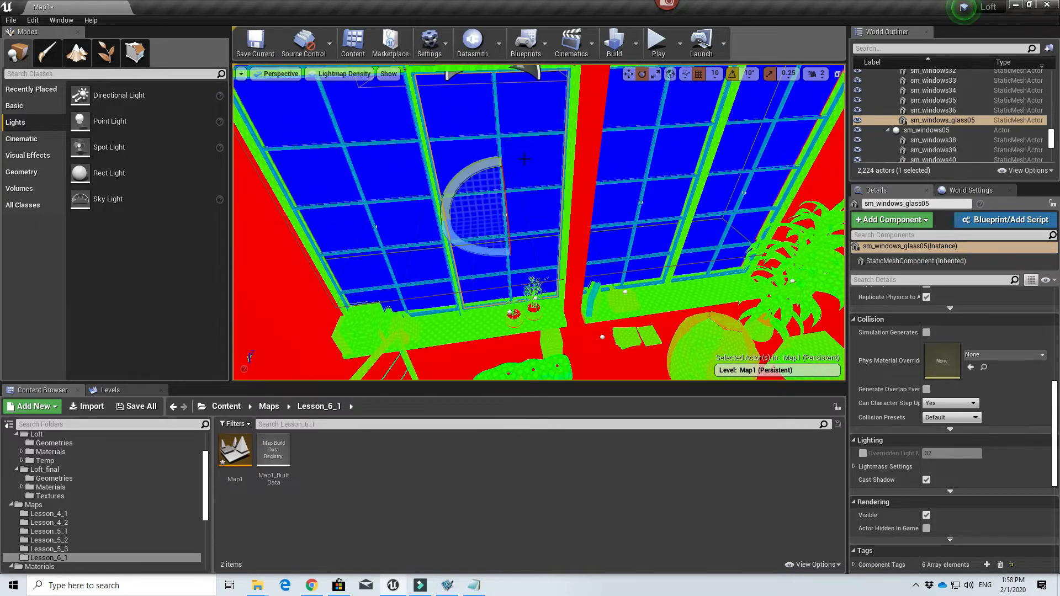
pyautogui.moveTo(519, 152)
pyautogui.mouseDown(button='right')
pyautogui.moveTo(580, 113)
pyautogui.moveTo(657, 109)
pyautogui.moveTo(569, 105)
pyautogui.moveTo(707, 111)
pyautogui.moveTo(800, 91)
pyautogui.moveTo(521, 143)
pyautogui.mouseUp(button='right')
pyautogui.press('s')
pyautogui.press('s')
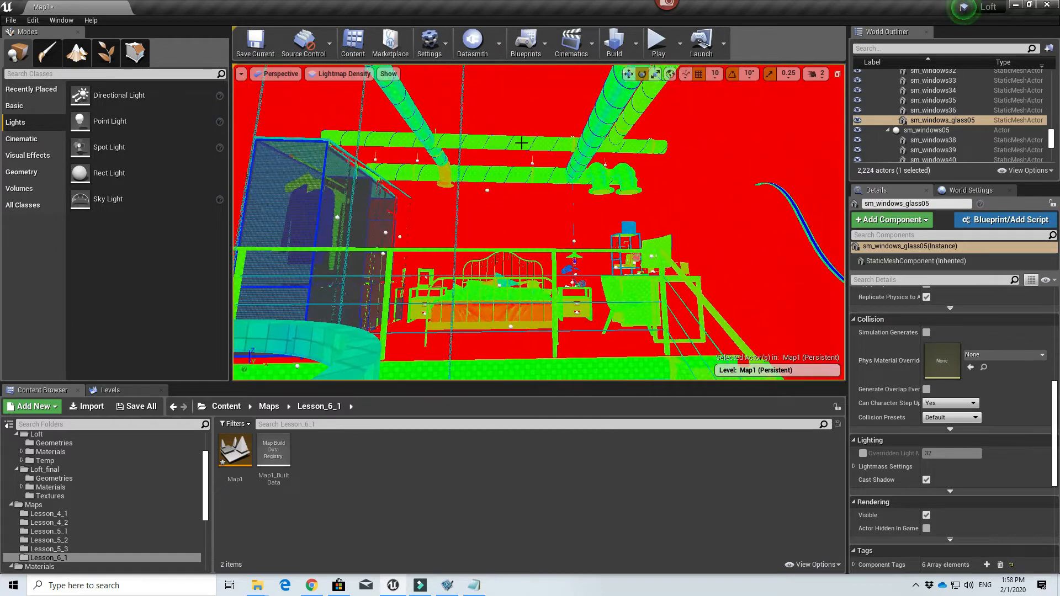
pyautogui.click(607, 129)
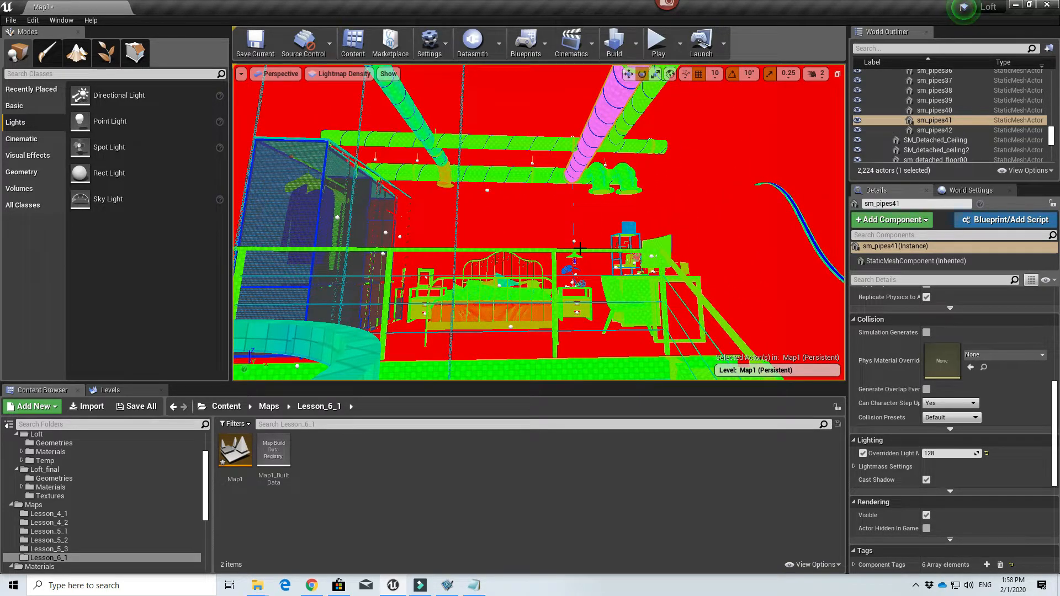
# - Enable the light map resolution override at 64 on the three hanging ring lights, and set the largest ring to 128
pyautogui.moveTo(535, 209); pyautogui.dragTo(598, 257, button='right')
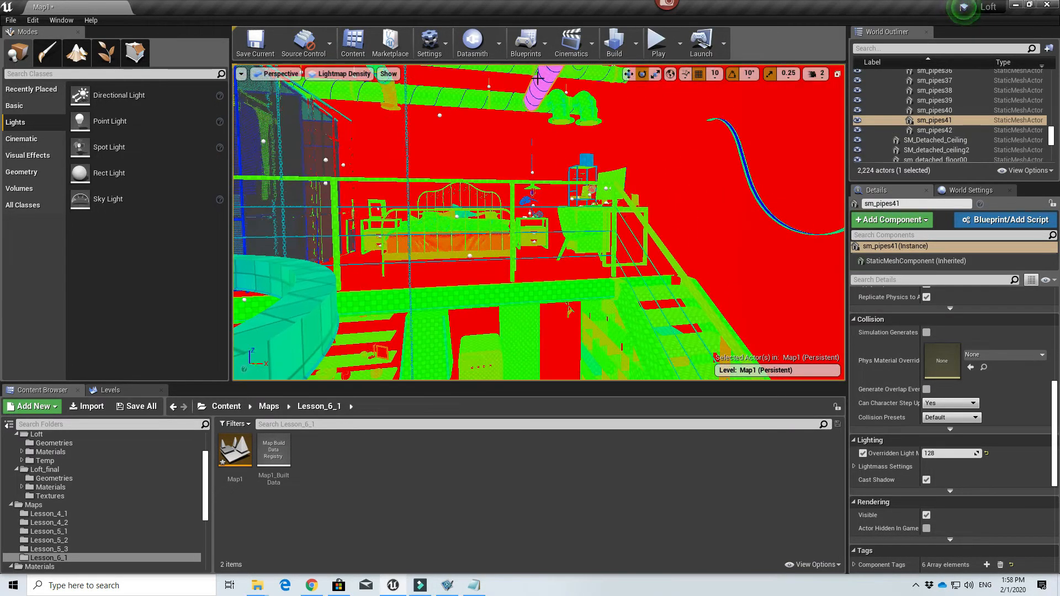
pyautogui.moveTo(521, 136); pyautogui.dragTo(280, 172, button='right')
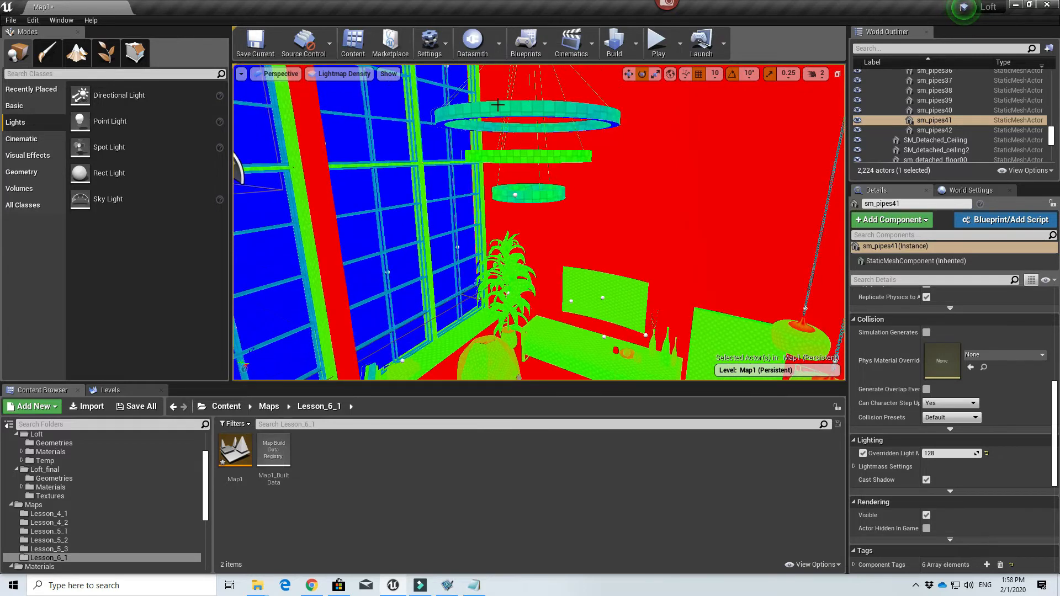
pyautogui.click(498, 108)
pyautogui.keyDown('ctrl'); pyautogui.click(532, 155); pyautogui.keyUp('ctrl')
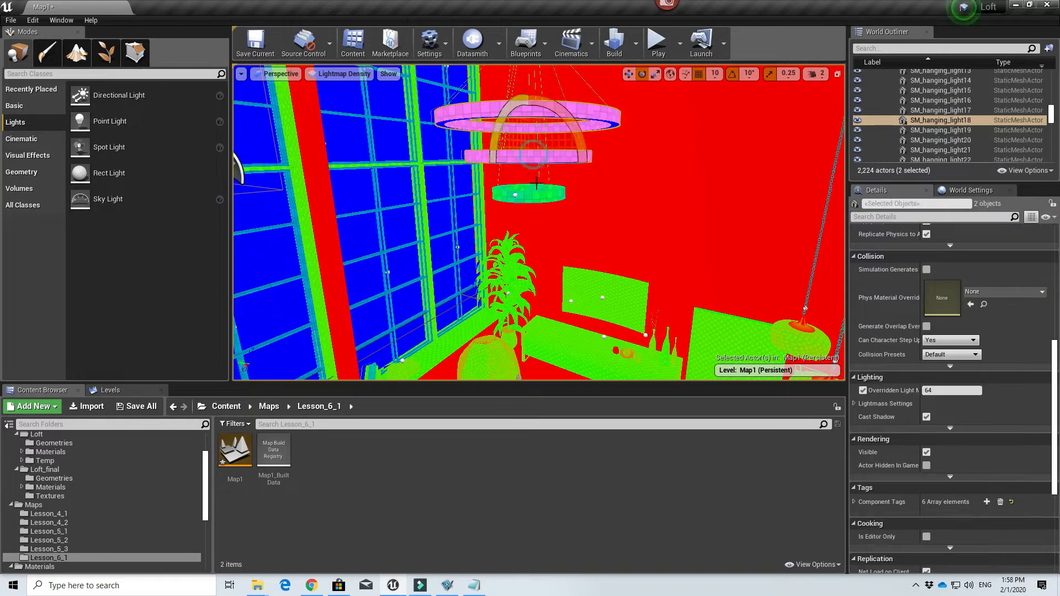
pyautogui.keyDown('ctrl'); pyautogui.click(540, 199); pyautogui.keyUp('ctrl')
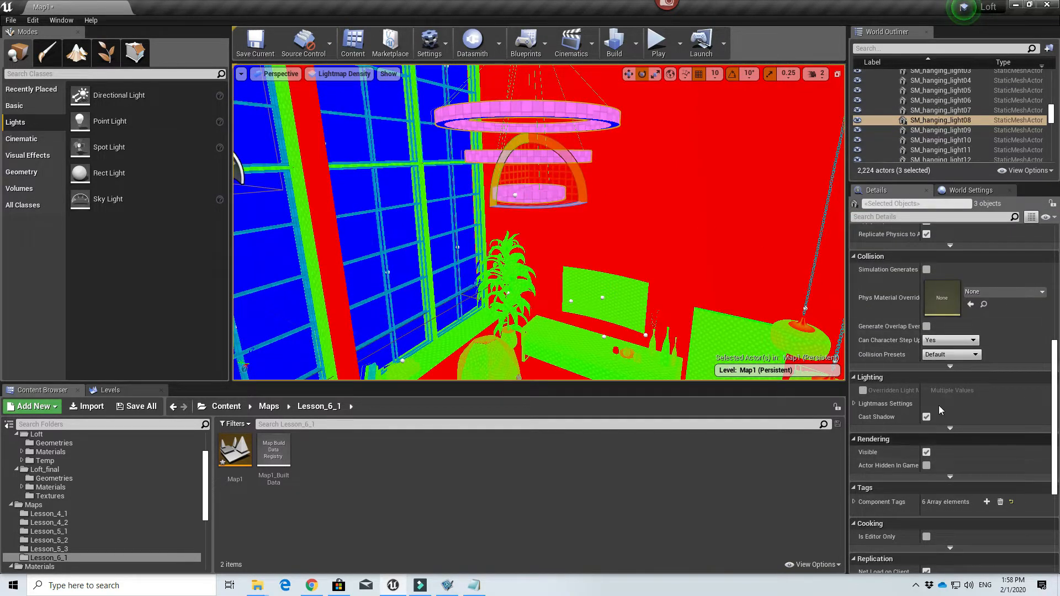
pyautogui.click(863, 390)
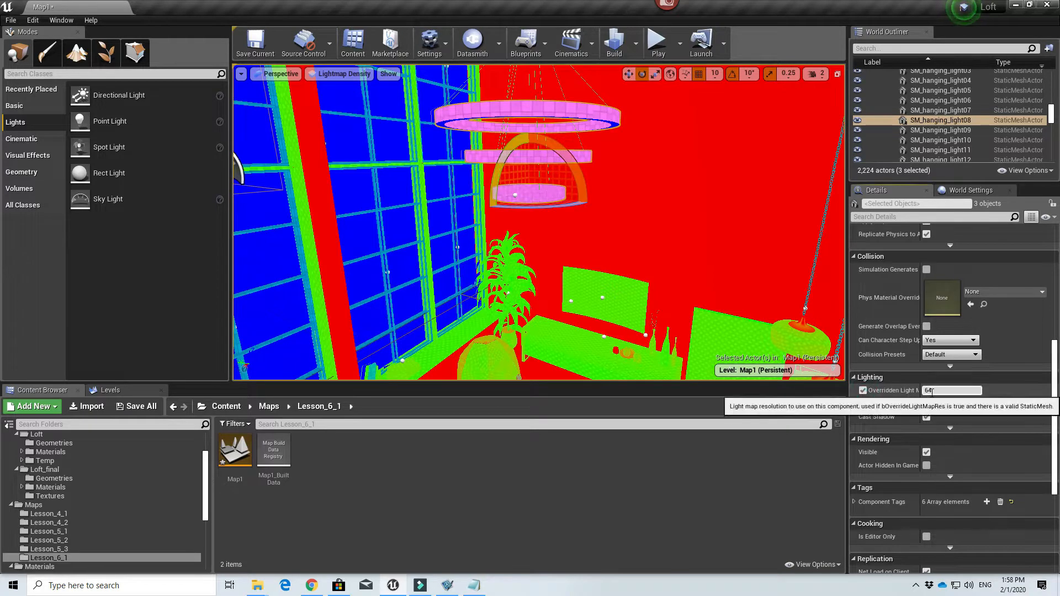
pyautogui.click(742, 221)
pyautogui.click(509, 105)
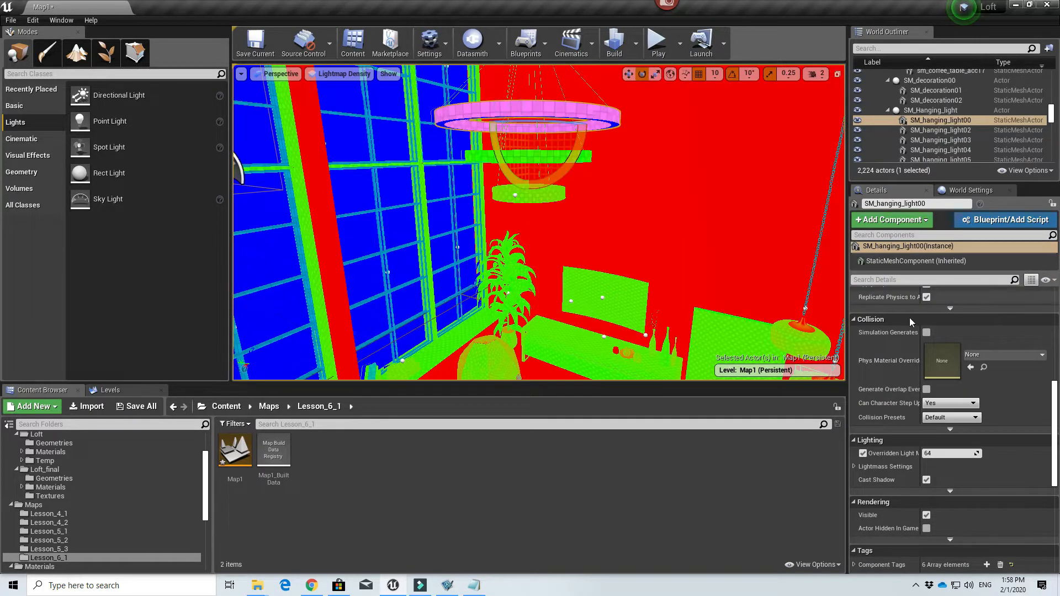
pyautogui.click(929, 453)
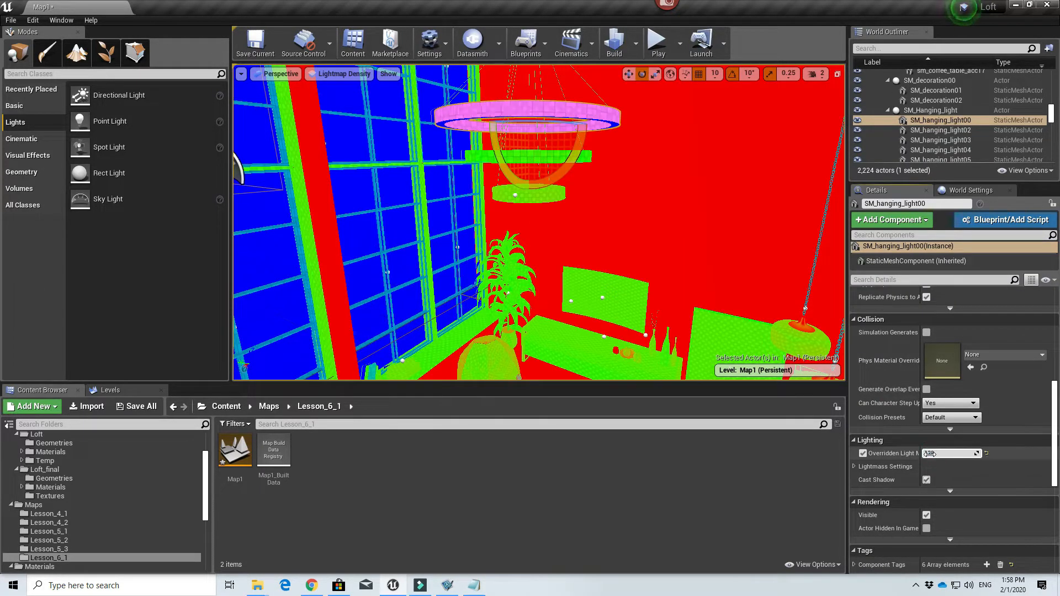
# - Select the study shelf in the mezzanine bedroom to check its light map resolution
pyautogui.moveTo(635, 231); pyautogui.dragTo(737, 210, button='right')
pyautogui.press('w')
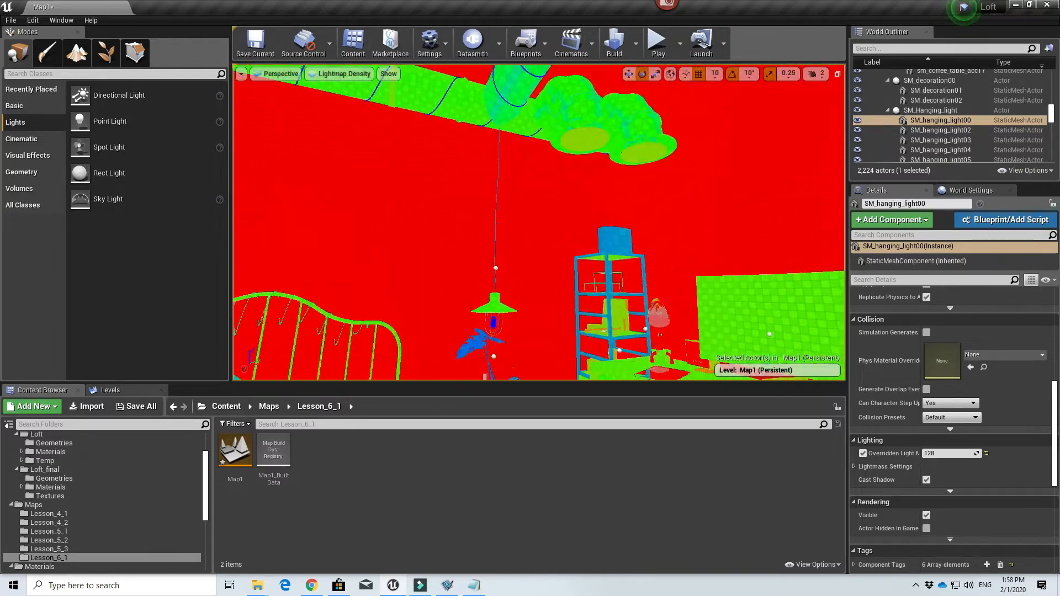
pyautogui.moveTo(599, 234); pyautogui.dragTo(620, 267, button='right')
pyautogui.click(623, 255)
pyautogui.press('s')
pyautogui.press('w')
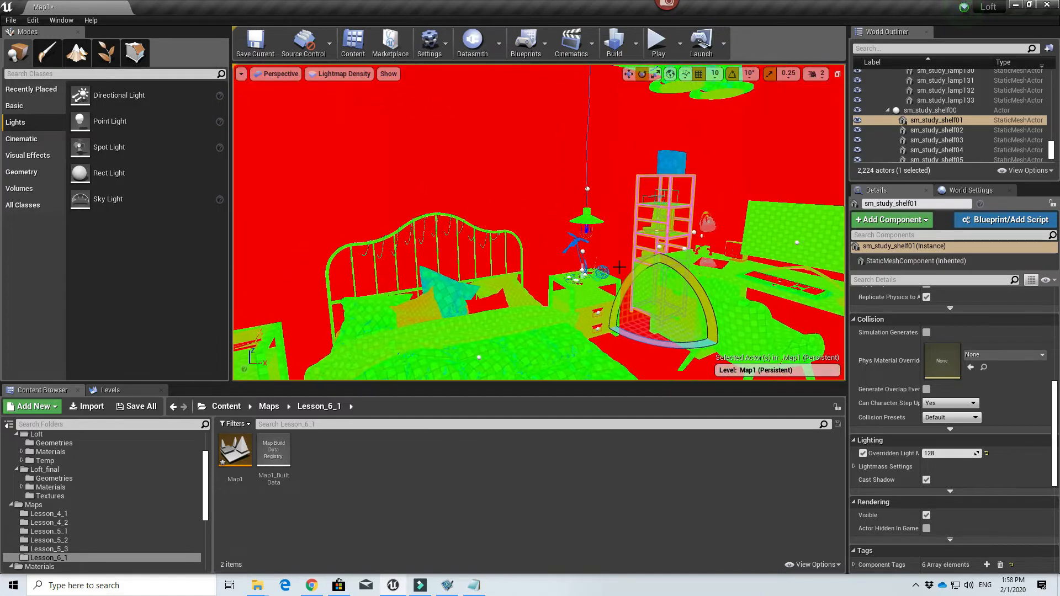
# - Set the light map resolution of the bed's teal pillow to 256 and of the small front pillow to 128
pyautogui.click(456, 299)
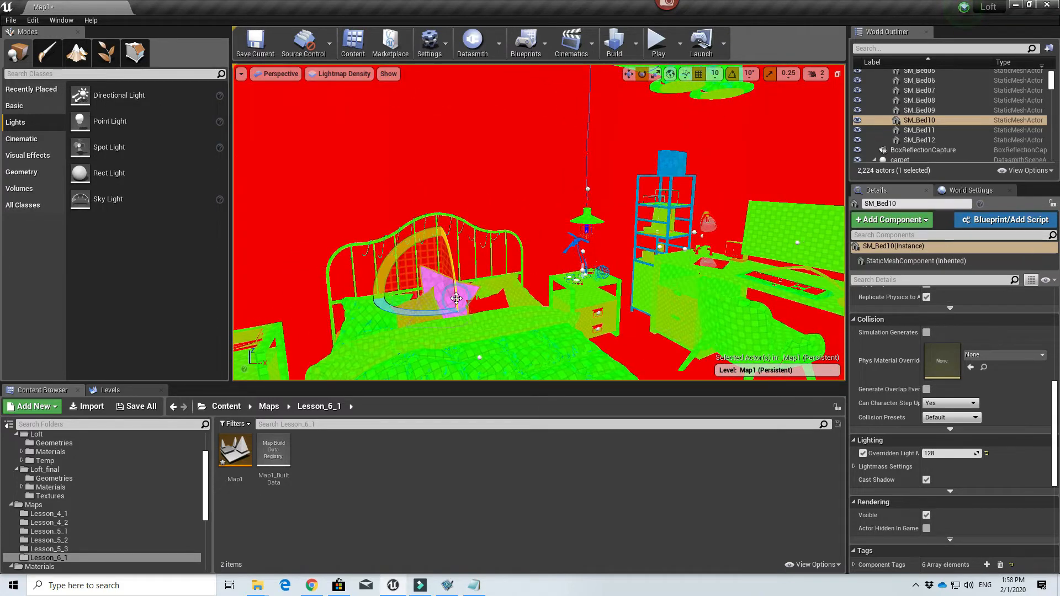
pyautogui.click(937, 455)
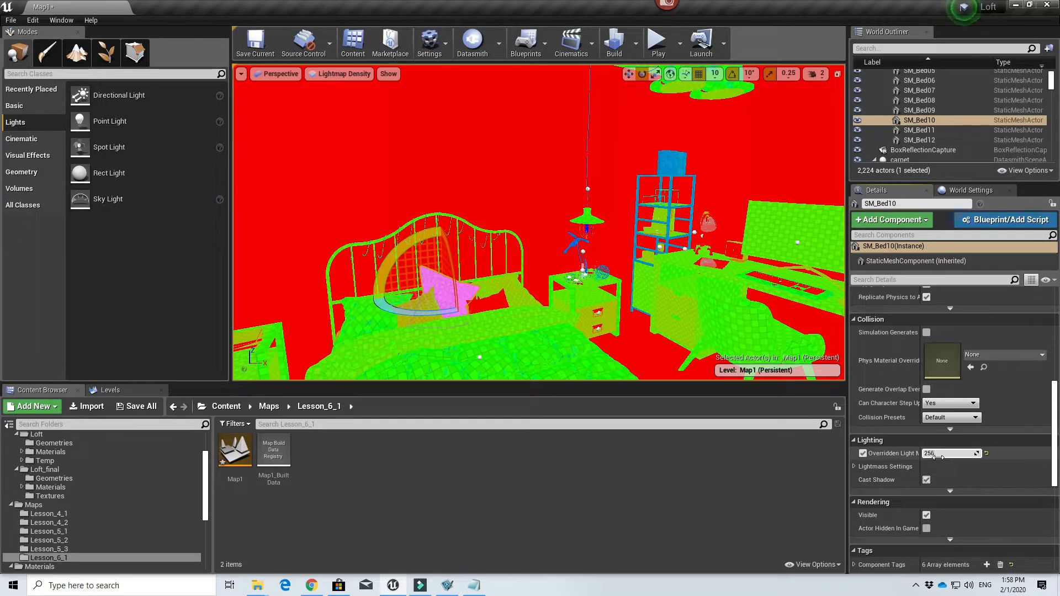
pyautogui.click(499, 320)
pyautogui.moveTo(500, 319); pyautogui.dragTo(503, 293, button='right')
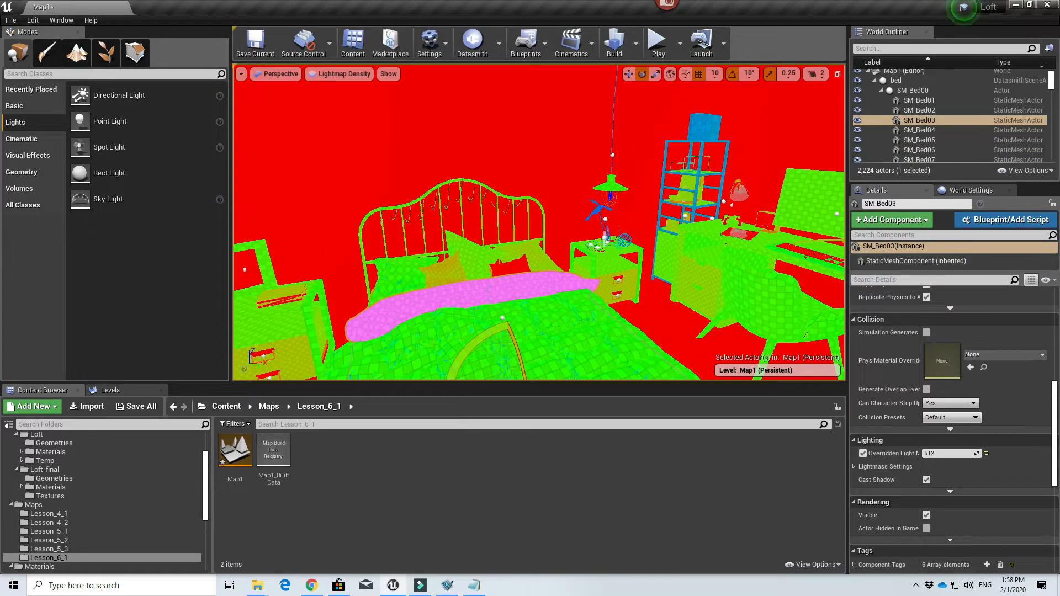
pyautogui.rightClick(502, 270)
pyautogui.click(497, 267)
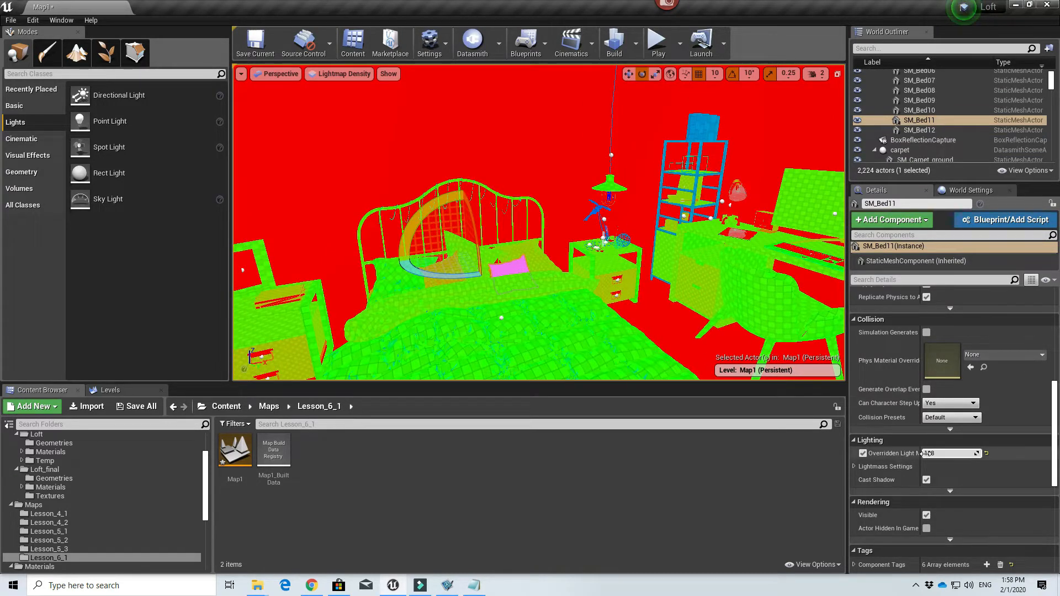
# - Select the bedroom floor to check its light map resolution and save the current map
pyautogui.click(681, 345)
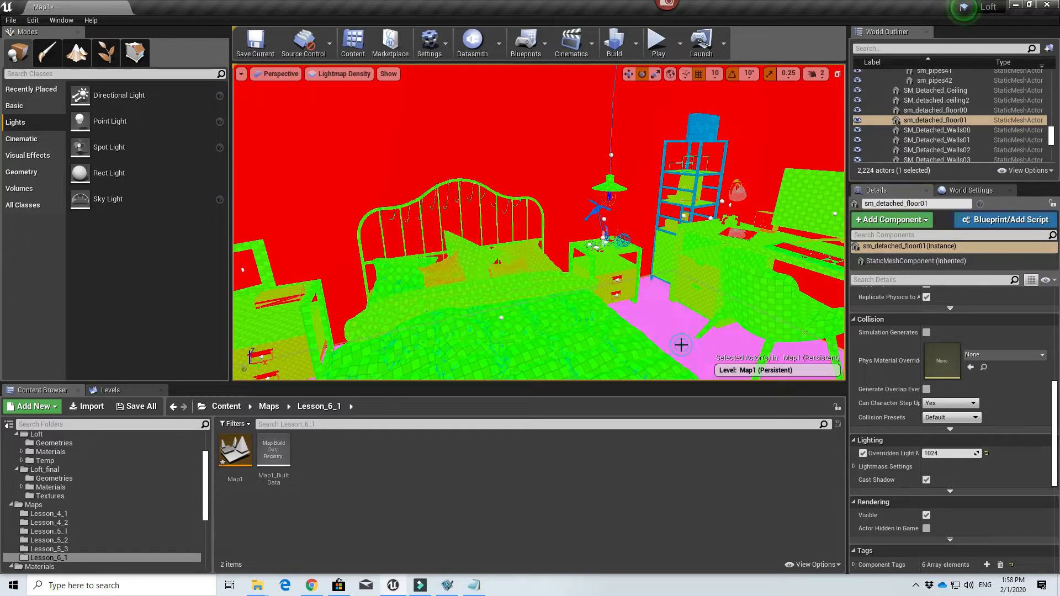
pyautogui.moveTo(681, 345); pyautogui.dragTo(861, 387, button='right')
pyautogui.click(259, 50)
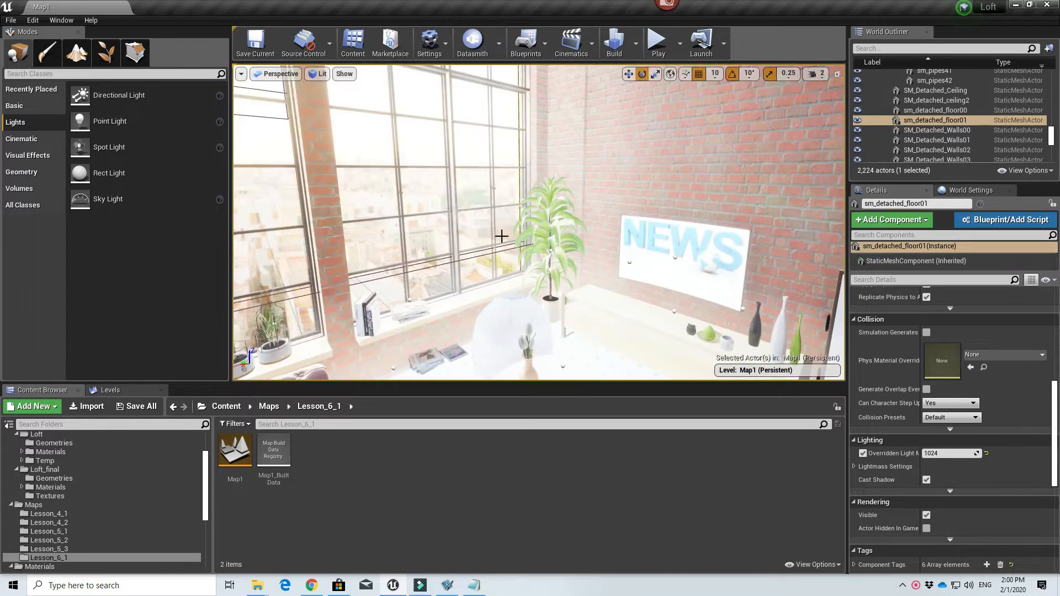
# - Examine the lit result on the brick walls, kitchen, dining area, shelving and living room
pyautogui.moveTo(538, 221); pyautogui.dragTo(585, 220, button='right')
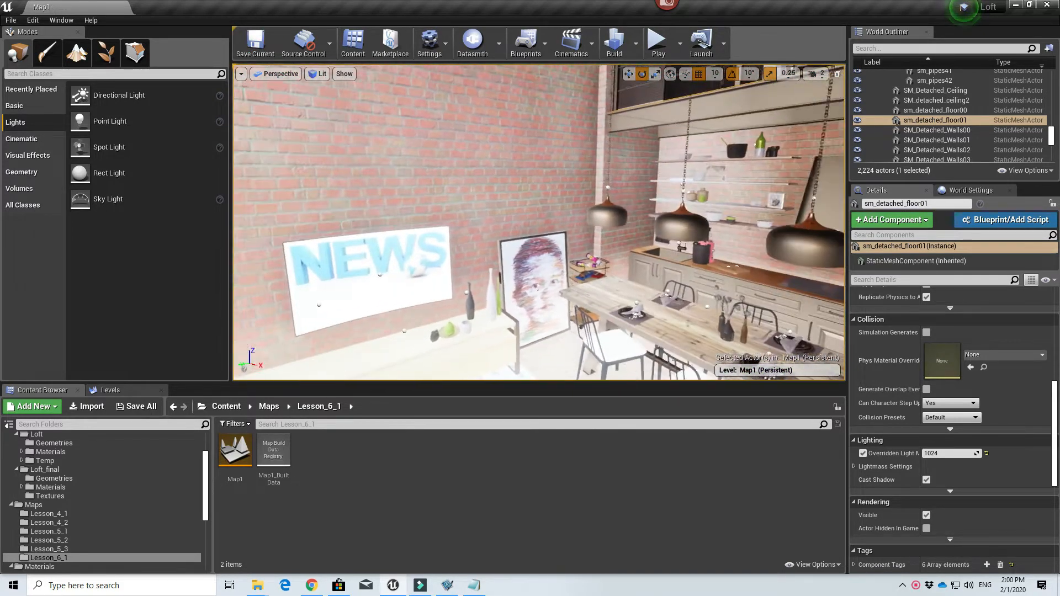
pyautogui.moveTo(480, 236); pyautogui.dragTo(501, 236, button='right')
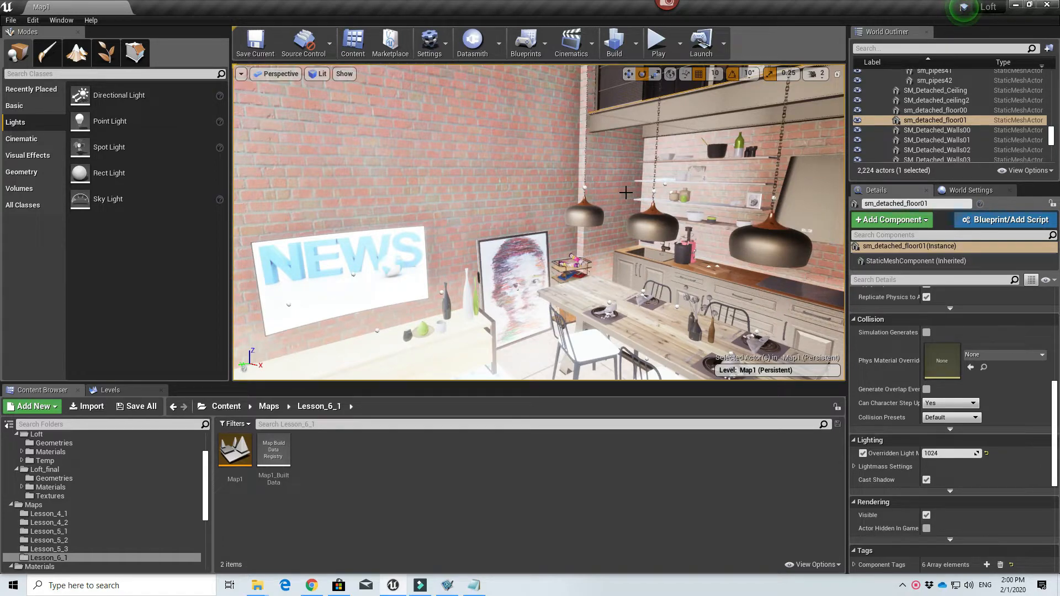
pyautogui.moveTo(625, 193); pyautogui.dragTo(682, 194, button='right')
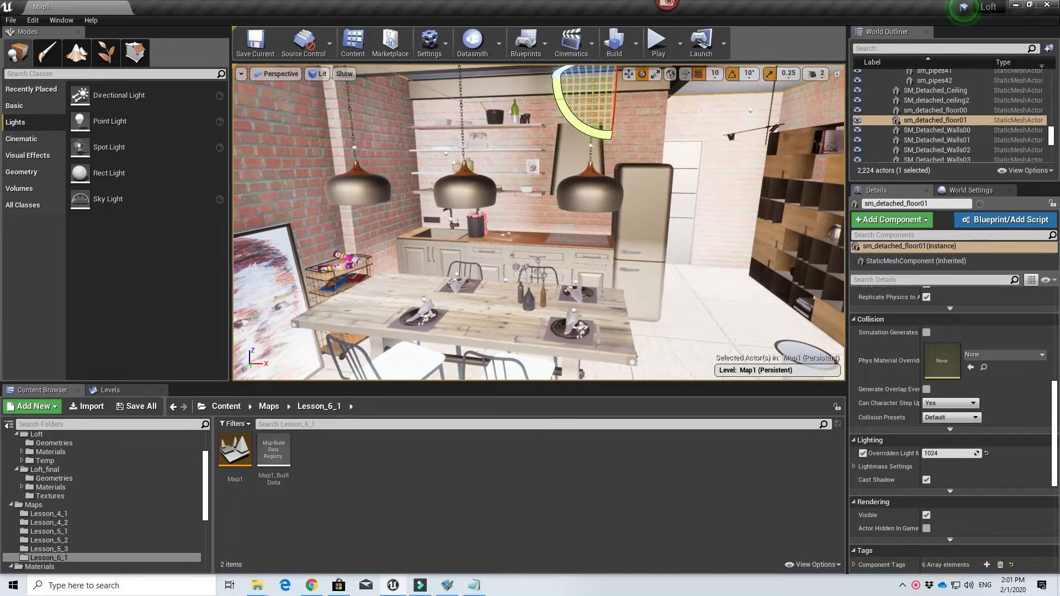
pyautogui.press('s')
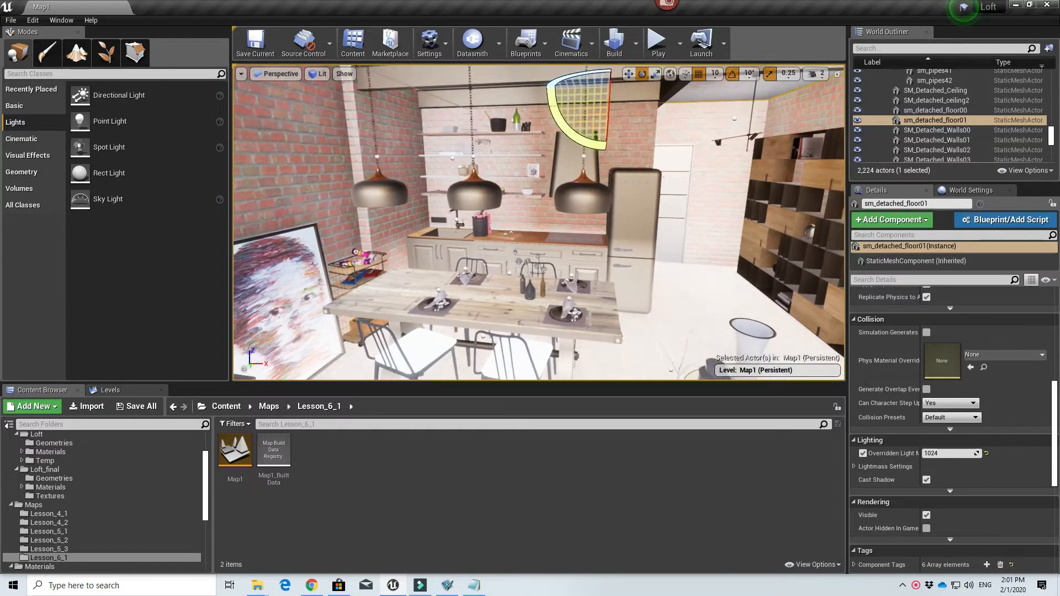
pyautogui.press('d')
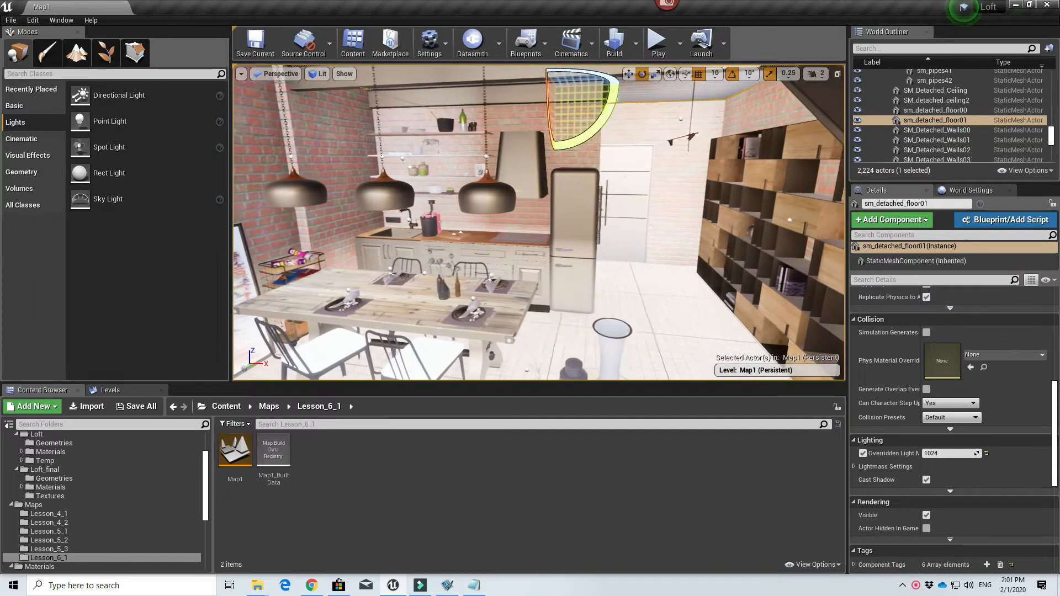
pyautogui.moveTo(682, 195); pyautogui.dragTo(458, 196, button='right')
pyautogui.press('s')
pyautogui.press('d')
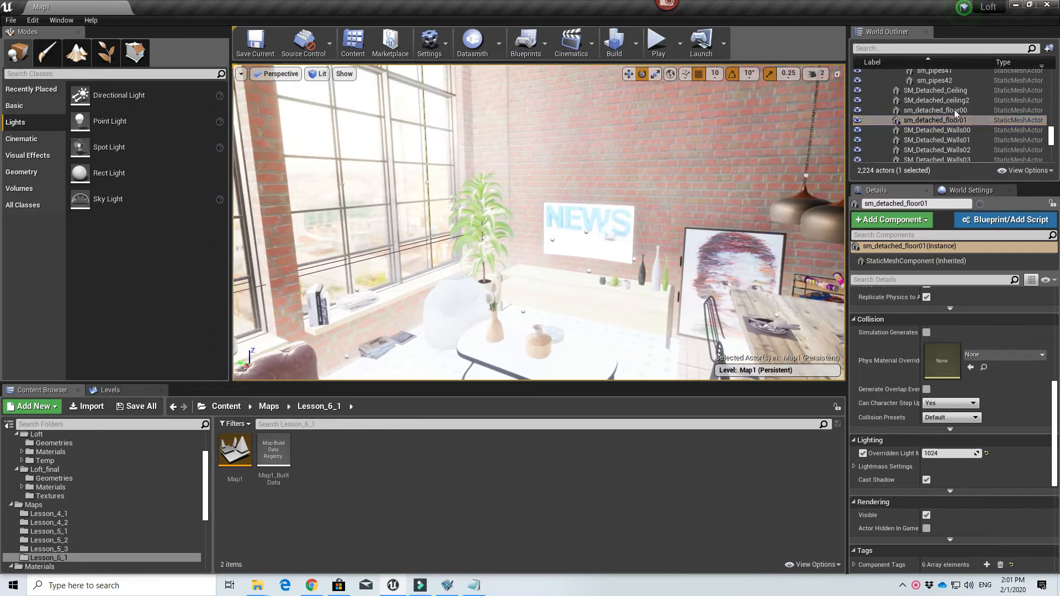
# - Find the sky light by searching the scene actors for "sky" and review its intensity and indirect lighting settings
pyautogui.click(908, 49)
pyautogui.write('sky')
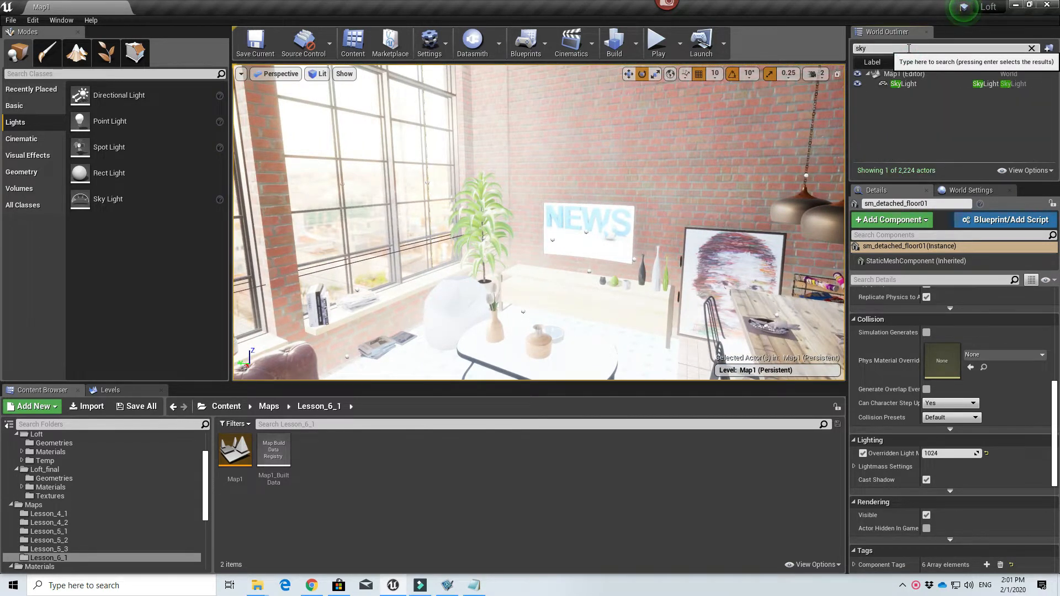
pyautogui.click(903, 83)
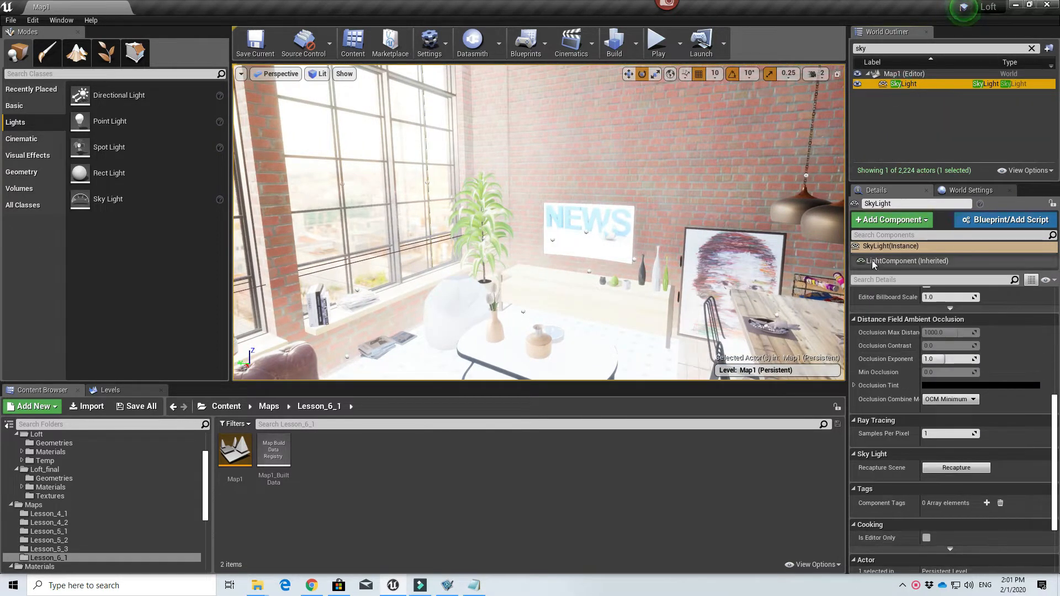
pyautogui.scroll(5, 933, 398)
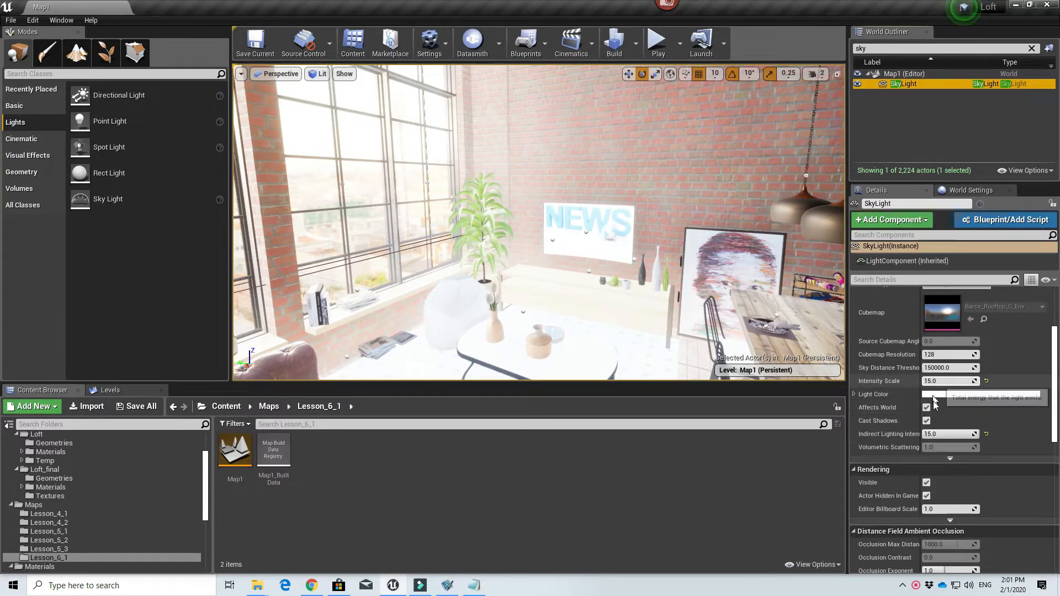
# - Set the number of sky lighting bounces to 3 in the world's Lightmass settings and save the map
pyautogui.click(970, 190)
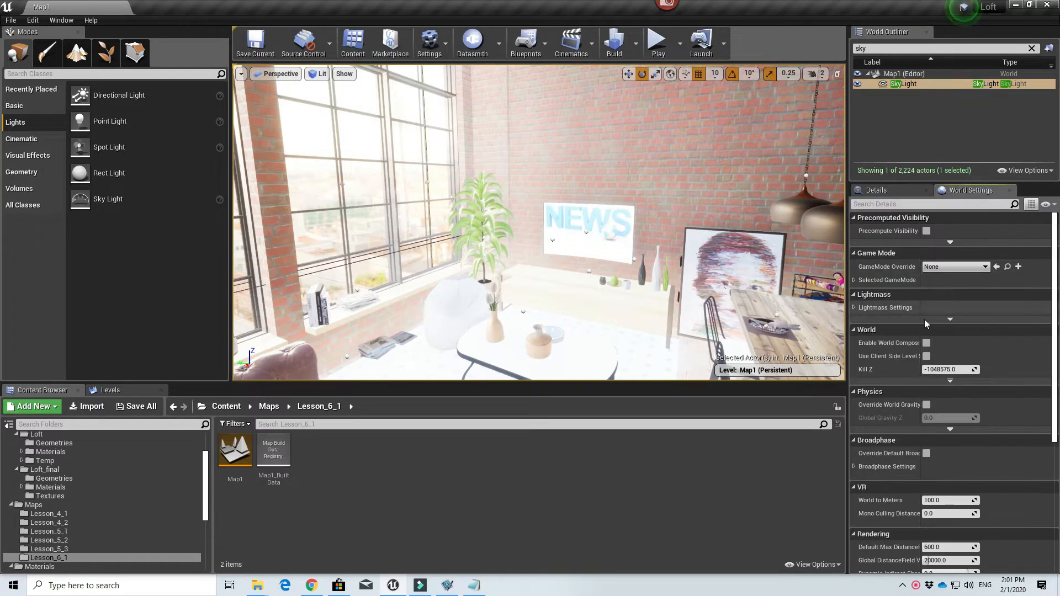
pyautogui.click(854, 308)
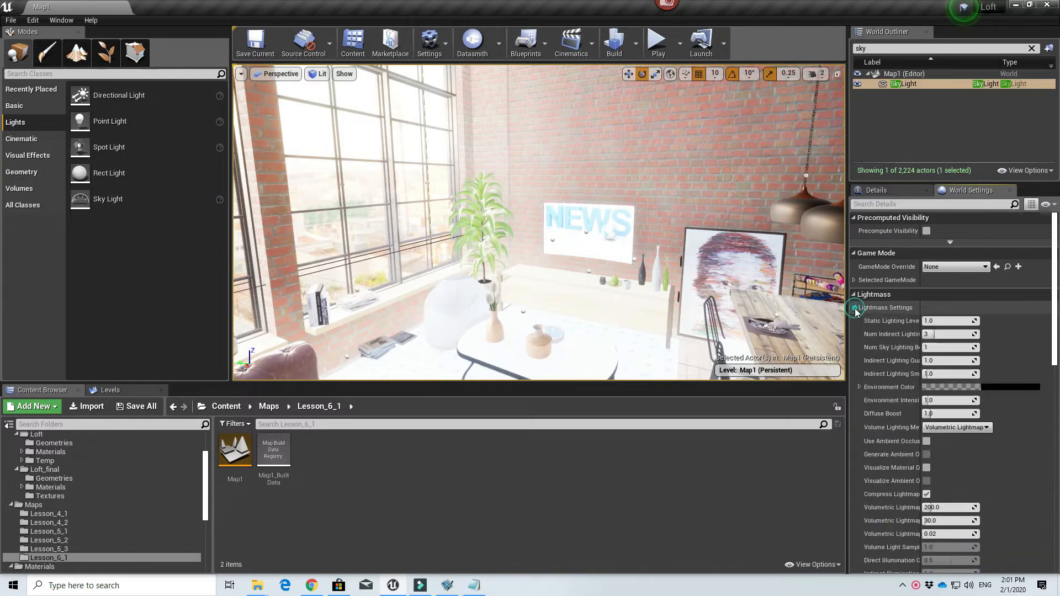
pyautogui.click(928, 348)
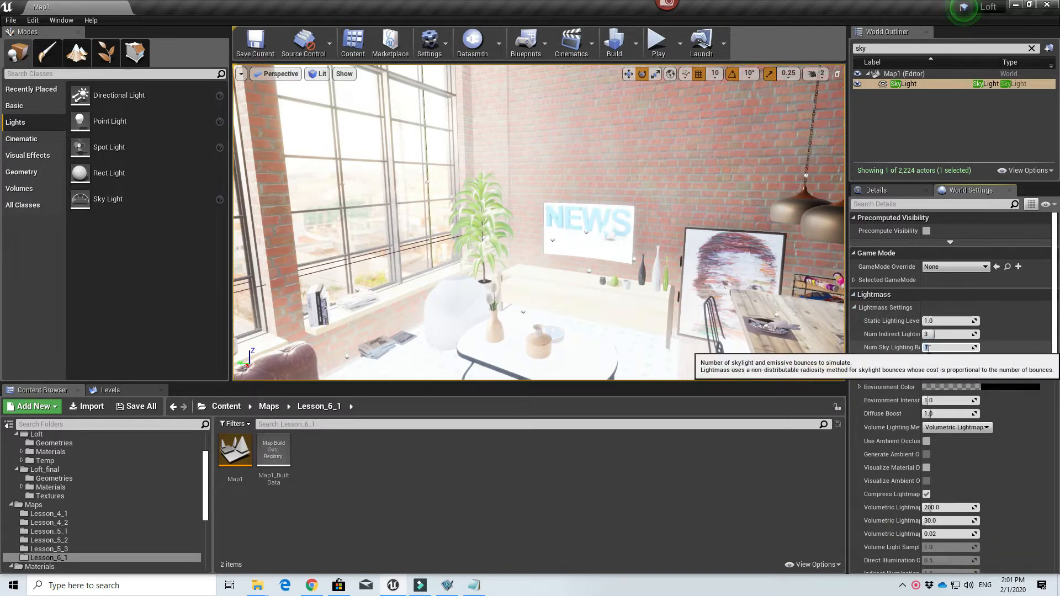
pyautogui.click(255, 43)
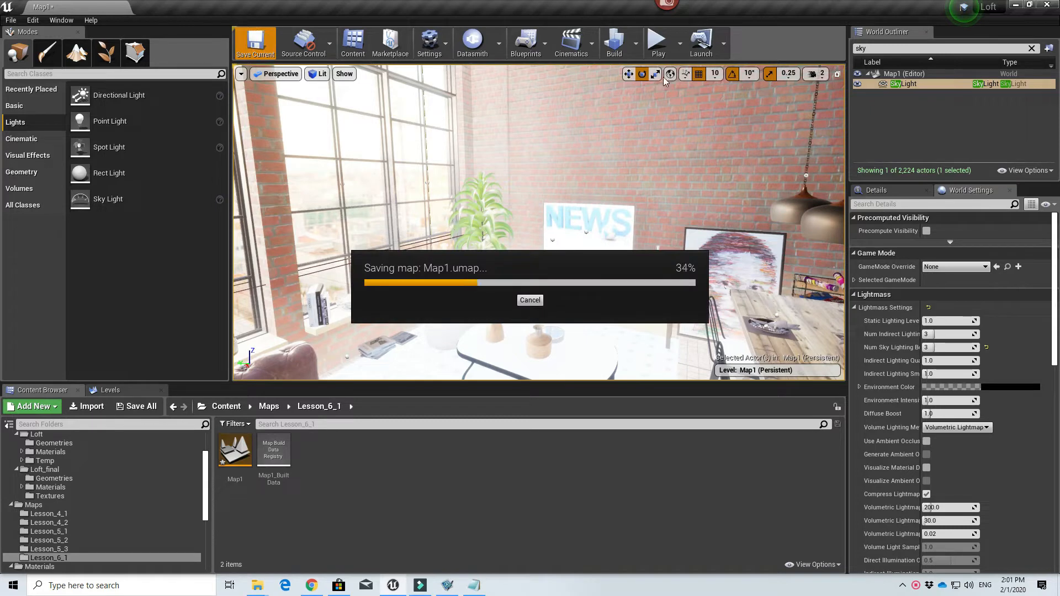
# - Choose Preview lighting quality and build the level
pyautogui.click(636, 47)
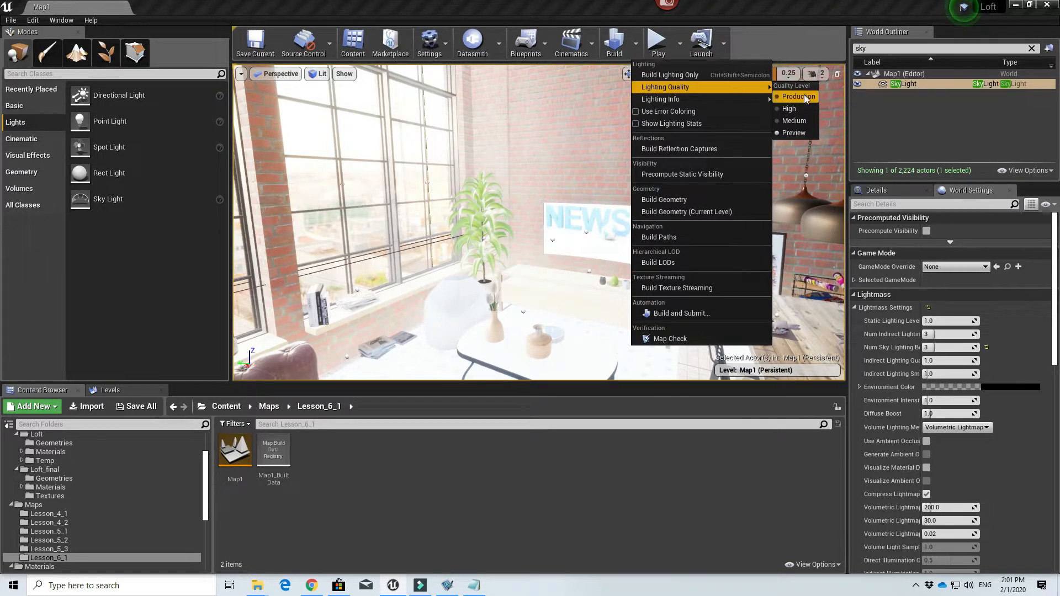
pyautogui.click(790, 132)
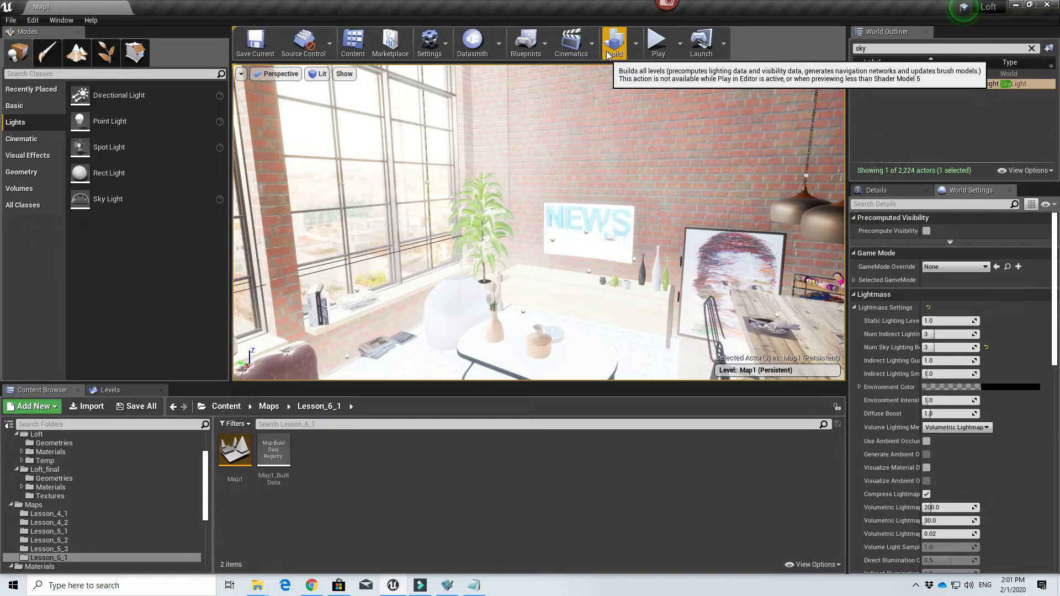
pyautogui.click(612, 44)
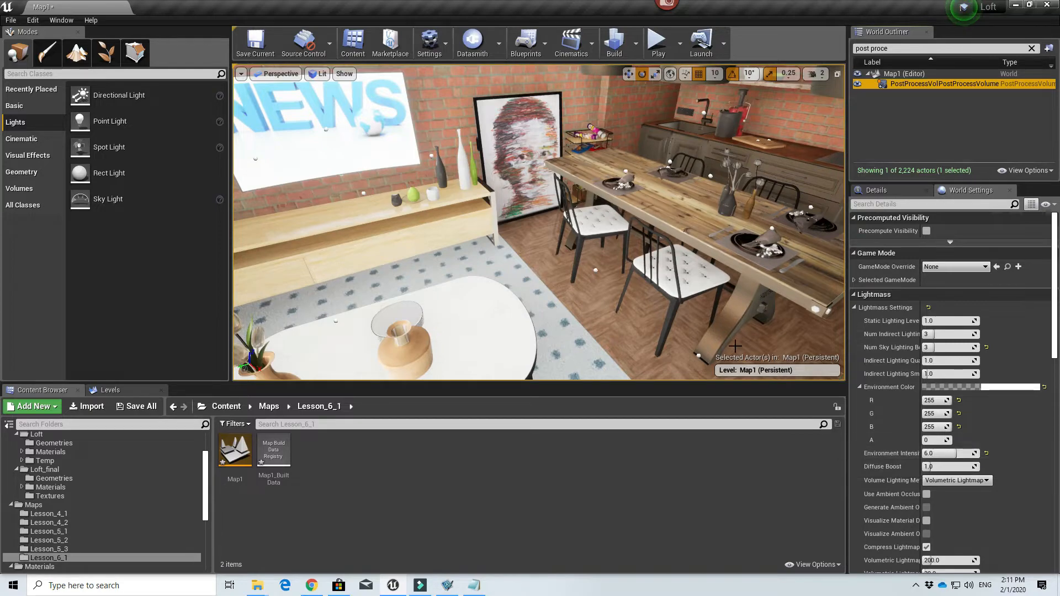
# - Examine the rebuilt lighting on the TV console, window seating area, dining table and kitchen
pyautogui.moveTo(676, 288)
pyautogui.mouseDown(button='right')
pyautogui.moveTo(669, 280)
pyautogui.moveTo(735, 249)
pyautogui.moveTo(693, 230)
pyautogui.moveTo(787, 235)
pyautogui.moveTo(610, 243)
pyautogui.mouseUp(button='right')
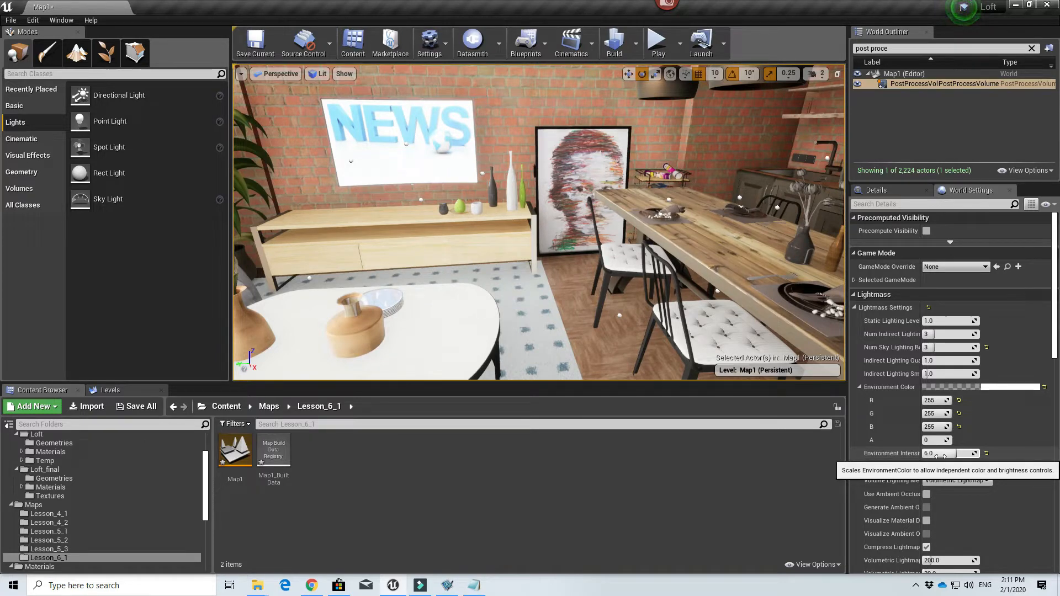
pyautogui.moveTo(781, 267); pyautogui.dragTo(684, 267, button='right')
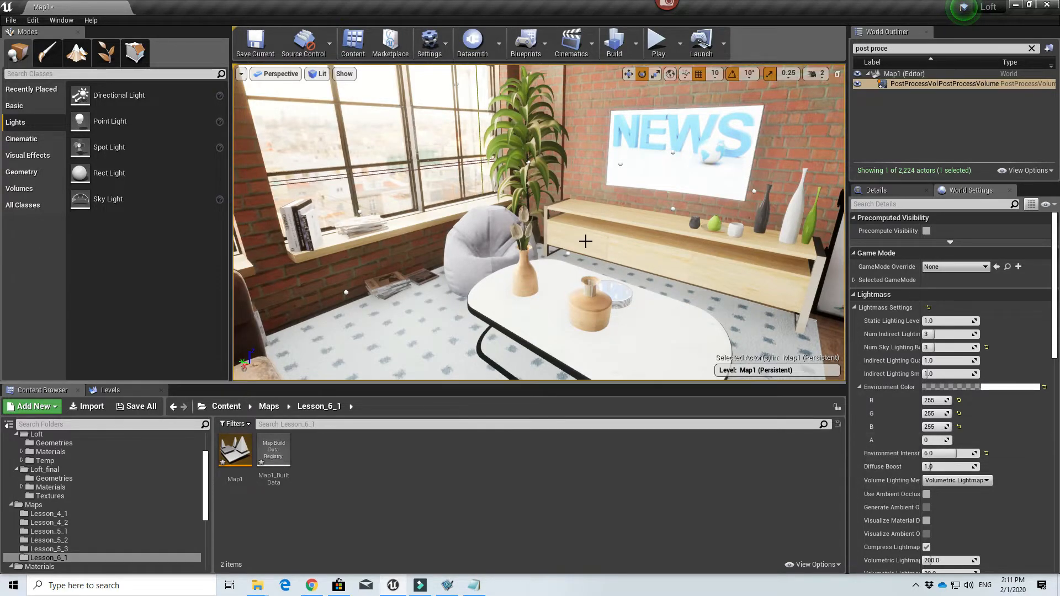
pyautogui.moveTo(582, 239); pyautogui.dragTo(718, 243, button='right')
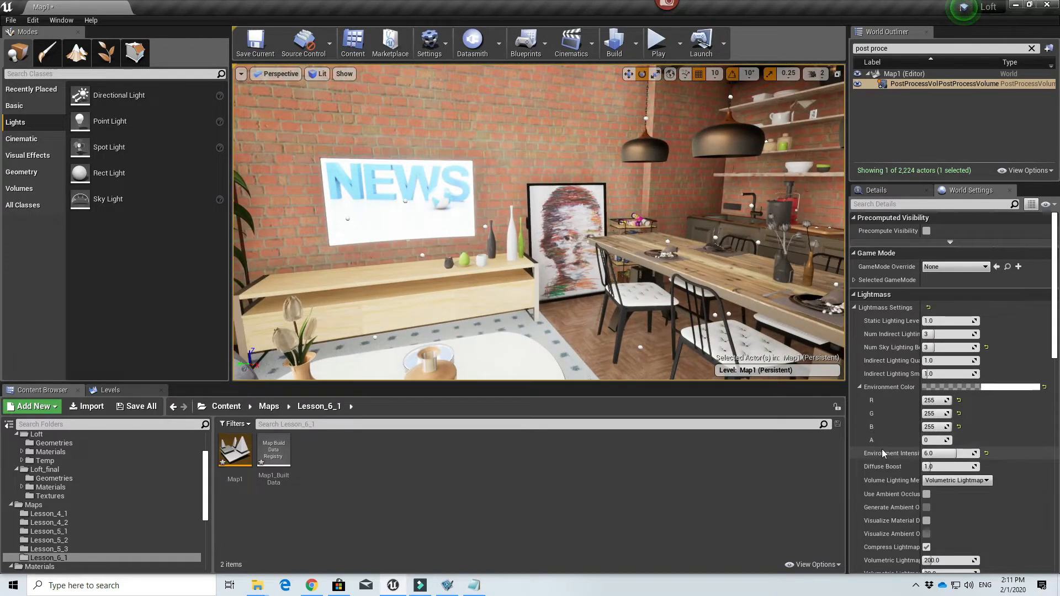
pyautogui.moveTo(663, 265); pyautogui.dragTo(751, 240, button='right')
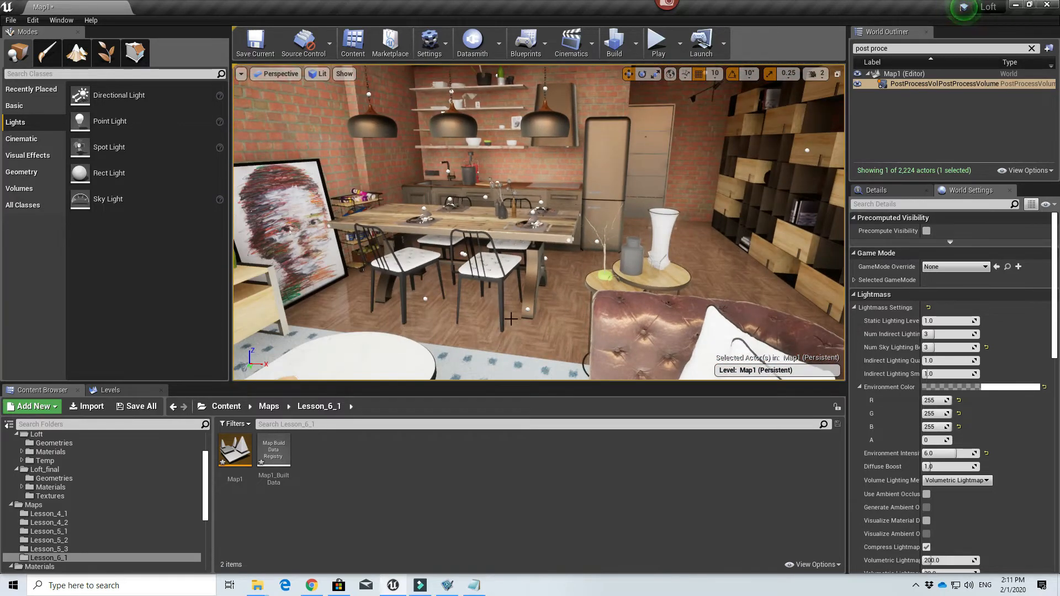
# - Inspect the baked lighting around the dining table and sofa in the Lighting Only view mode, and return to Lit
pyautogui.click(321, 74)
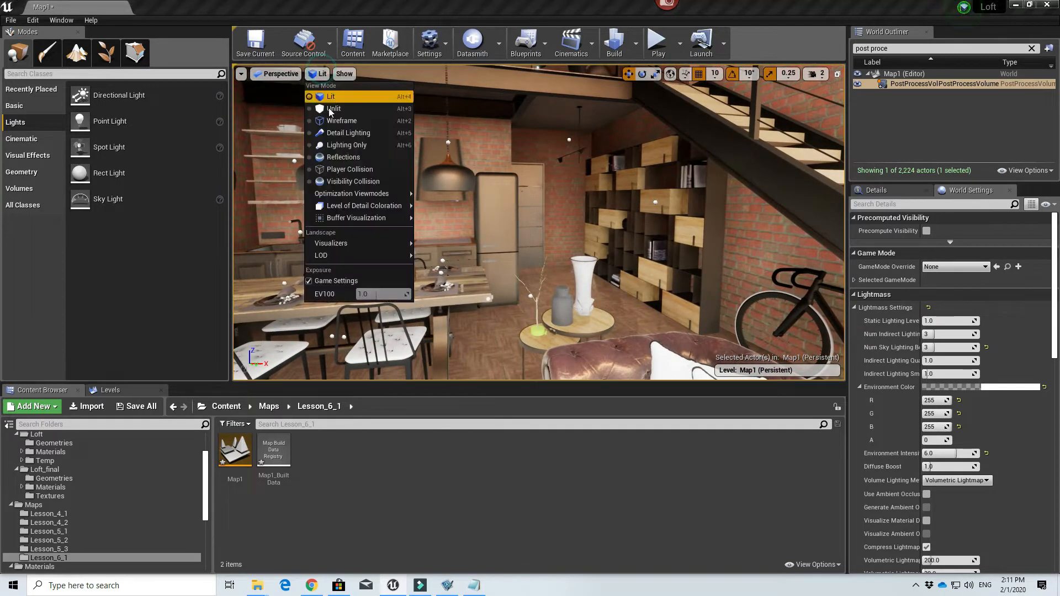
pyautogui.click(341, 145)
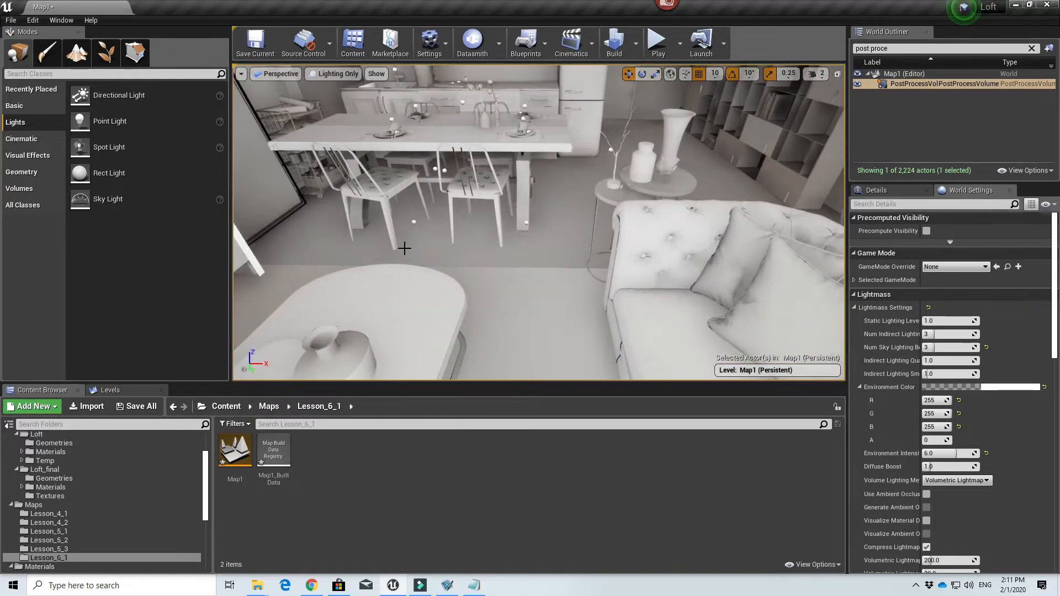
pyautogui.moveTo(449, 249)
pyautogui.mouseDown(button='right')
pyautogui.moveTo(596, 232)
pyautogui.moveTo(679, 177)
pyautogui.moveTo(602, 163)
pyautogui.moveTo(566, 125)
pyautogui.moveTo(532, 138)
pyautogui.moveTo(492, 193)
pyautogui.moveTo(488, 232)
pyautogui.moveTo(506, 223)
pyautogui.moveTo(519, 353)
pyautogui.moveTo(491, 359)
pyautogui.moveTo(585, 317)
pyautogui.moveTo(569, 298)
pyautogui.moveTo(460, 245)
pyautogui.mouseUp(button='right')
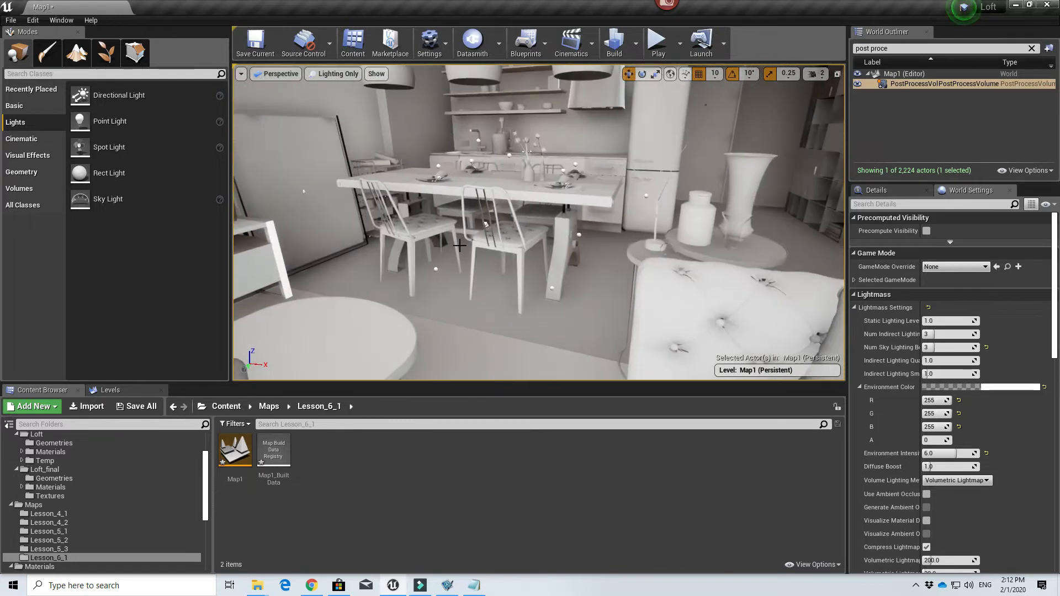
pyautogui.click(337, 74)
pyautogui.moveTo(336, 99); pyautogui.dragTo(448, 71, button='right')
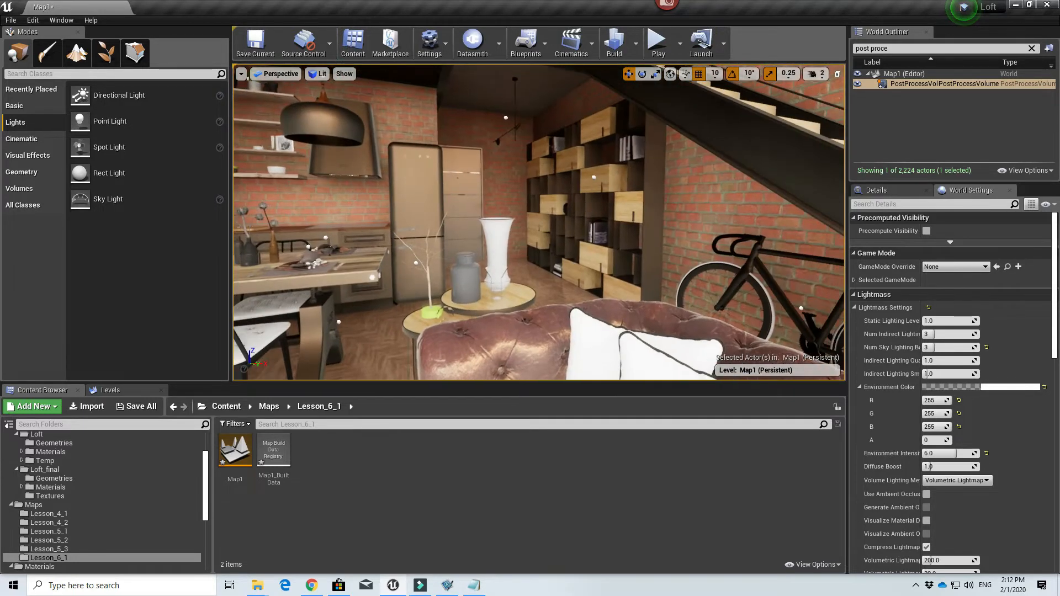
# - Look over the lit living area, select and frame the white coffee table, and open its details
pyautogui.moveTo(497, 221); pyautogui.dragTo(271, 233, button='right')
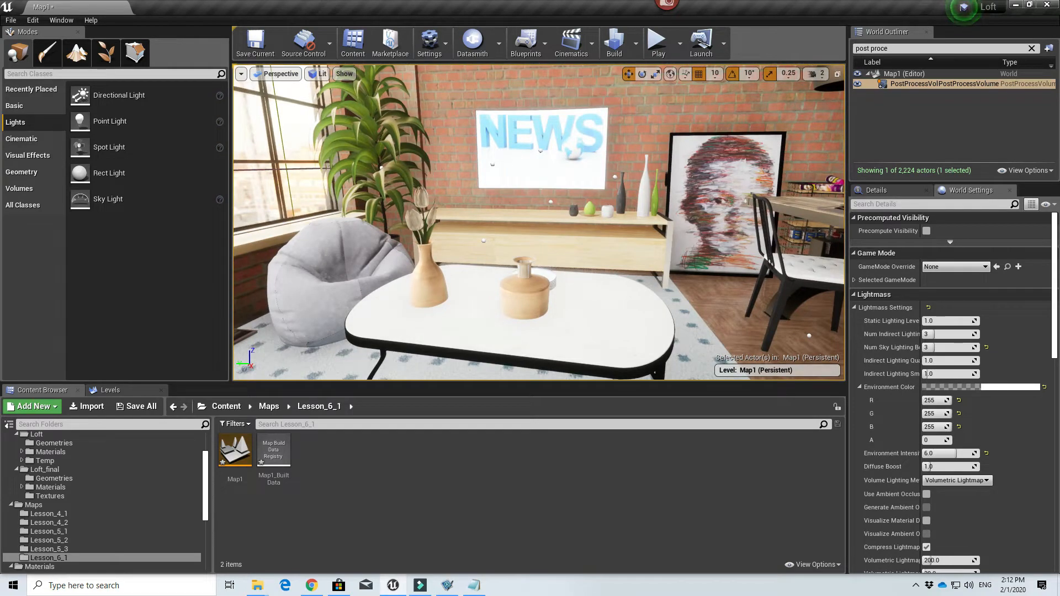
pyautogui.moveTo(387, 232); pyautogui.dragTo(467, 232, button='right')
pyautogui.click(497, 336)
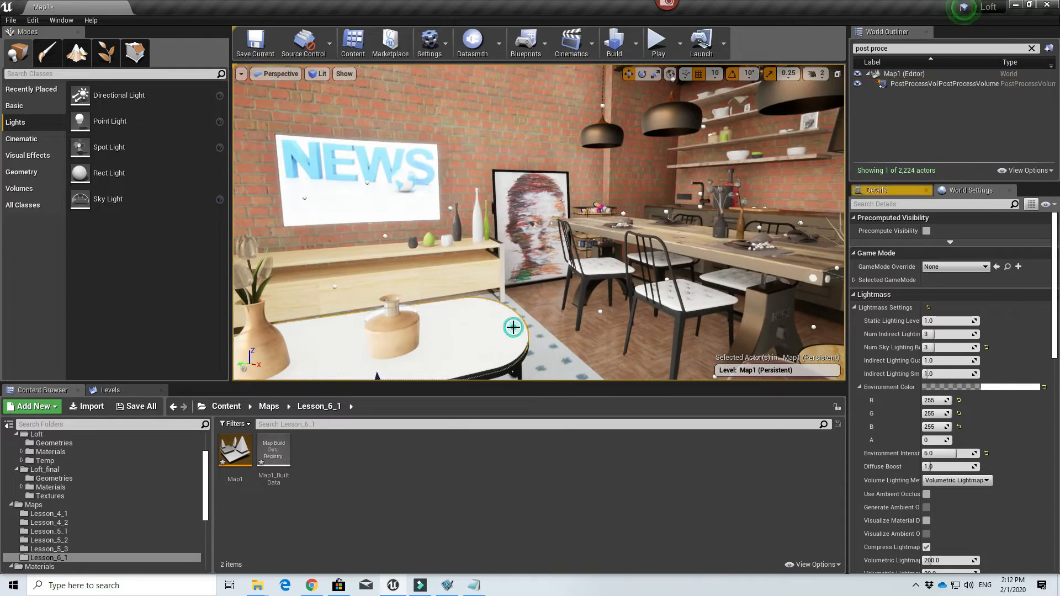
pyautogui.press('f')
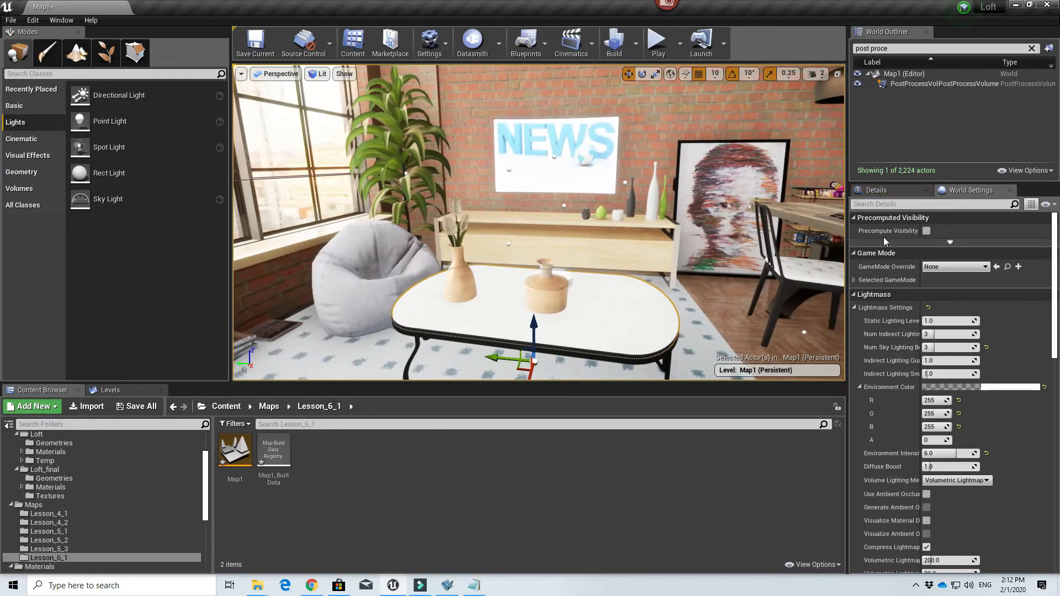
pyautogui.click(889, 191)
pyautogui.moveTo(640, 325); pyautogui.dragTo(674, 319, button='right')
pyautogui.press('s')
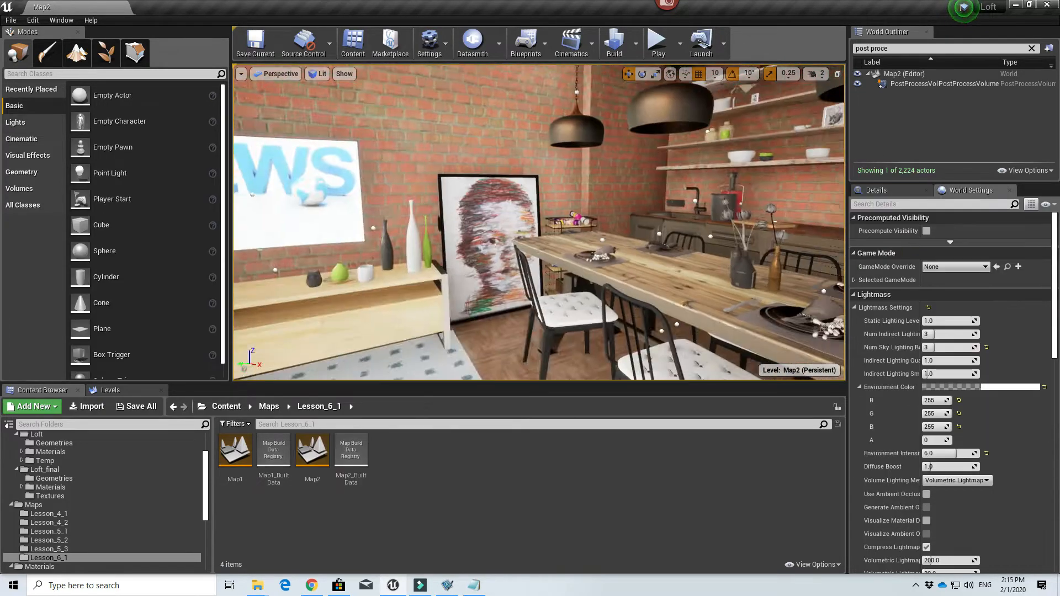
# - Search the placeable actors for "reflec" and place a Sphere Reflection Capture in the kitchen area
pyautogui.moveTo(538, 248); pyautogui.dragTo(563, 270, button='right')
pyautogui.press('s')
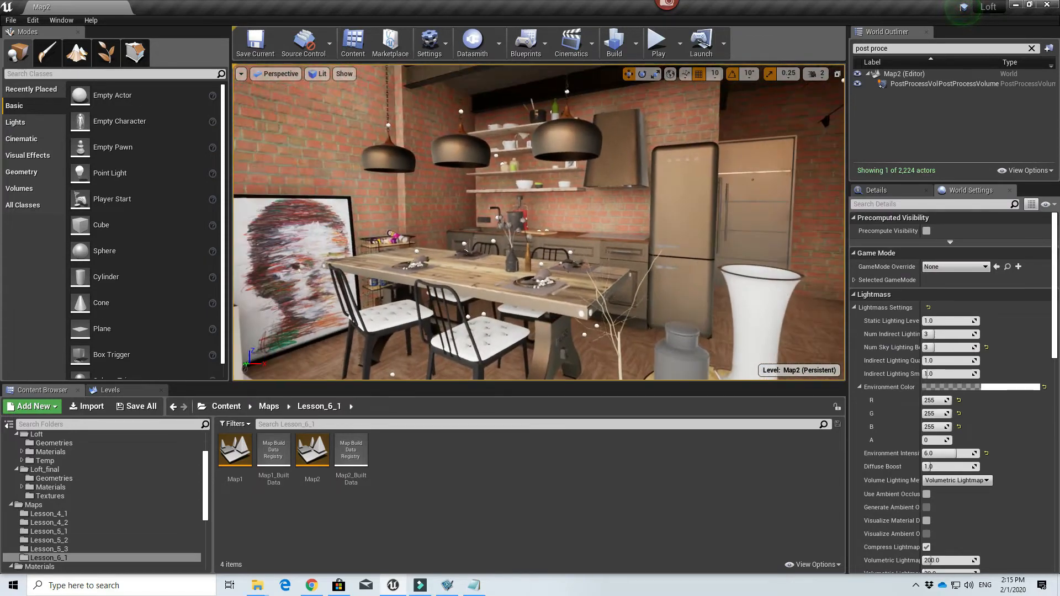
pyautogui.click(55, 74)
pyautogui.write('reflec')
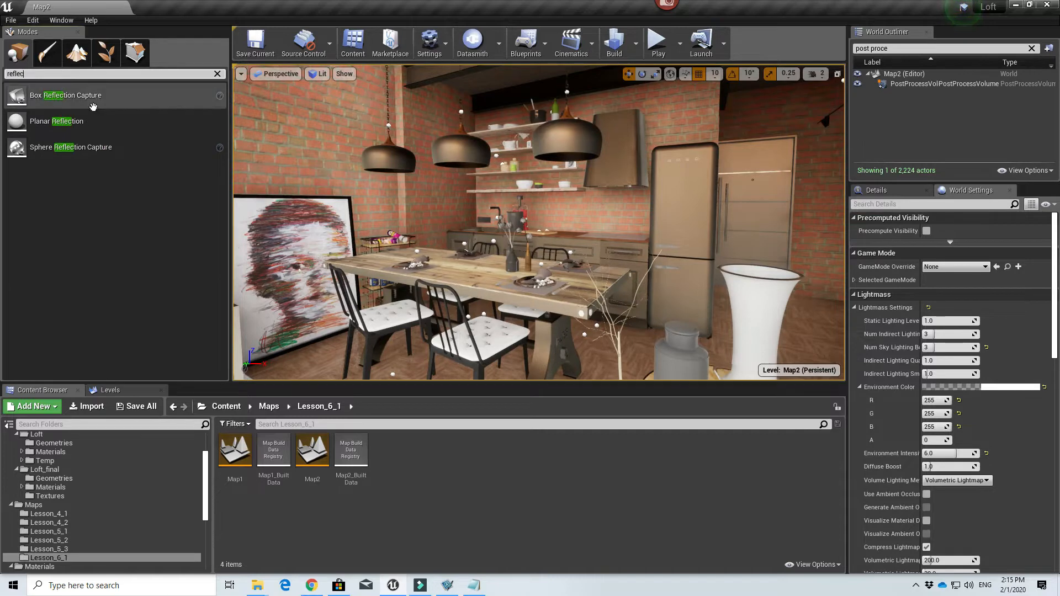
pyautogui.write('gg')
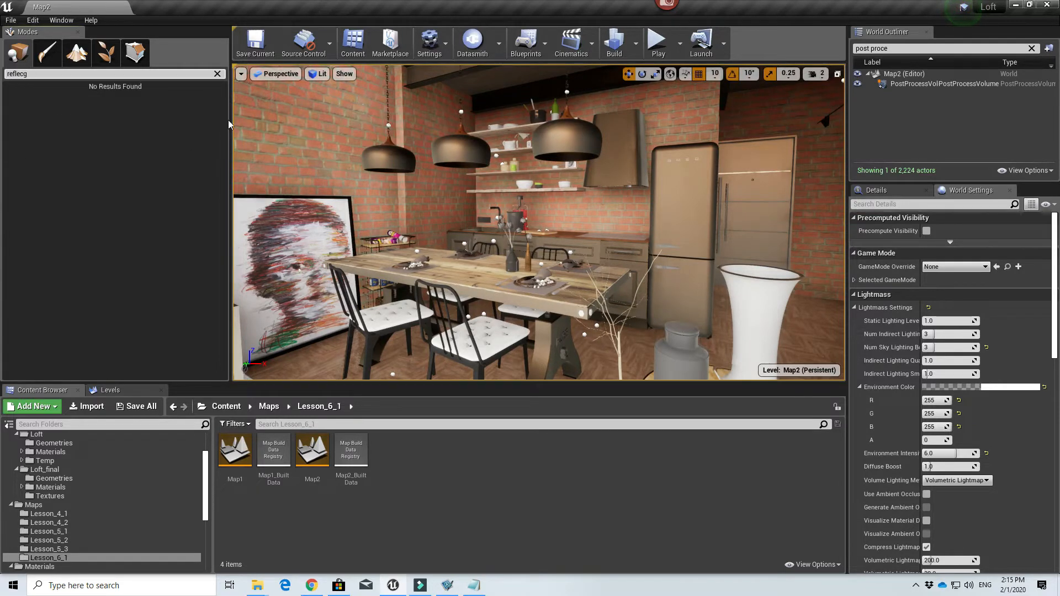
pyautogui.press('BackSpace')
pyautogui.press('BackSpace')
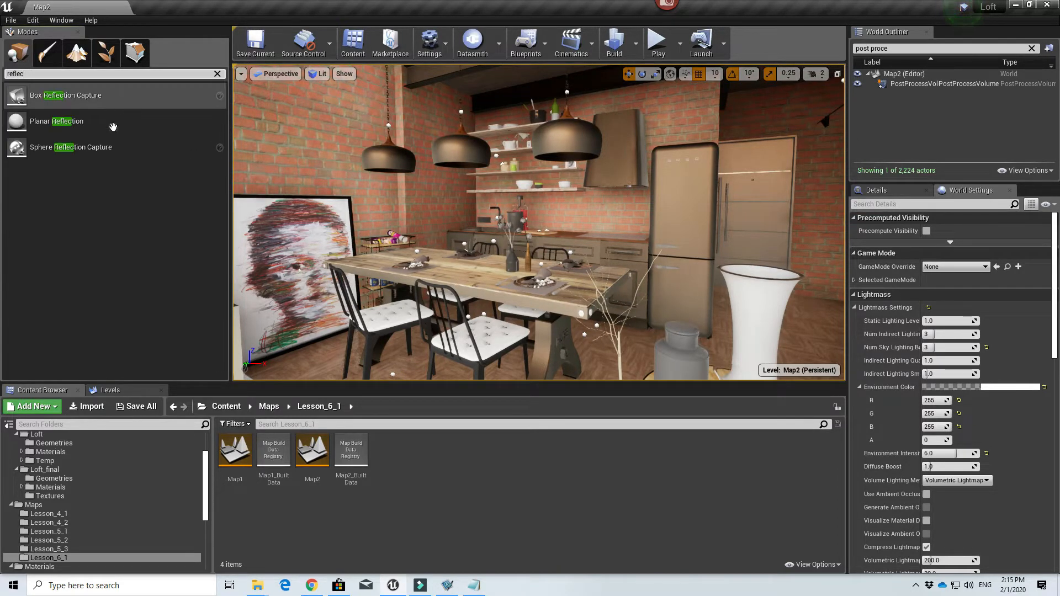
pyautogui.moveTo(71, 147)
pyautogui.mouseDown()
pyautogui.moveTo(100, 166)
pyautogui.moveTo(478, 211)
pyautogui.moveTo(564, 185)
pyautogui.moveTo(630, 194)
pyautogui.moveTo(614, 199)
pyautogui.mouseUp()
# - Duplicate the kitchen's sphere reflection capture and position the copy in the living area
pyautogui.press('s')
pyautogui.moveTo(653, 212); pyautogui.dragTo(601, 212, button='right')
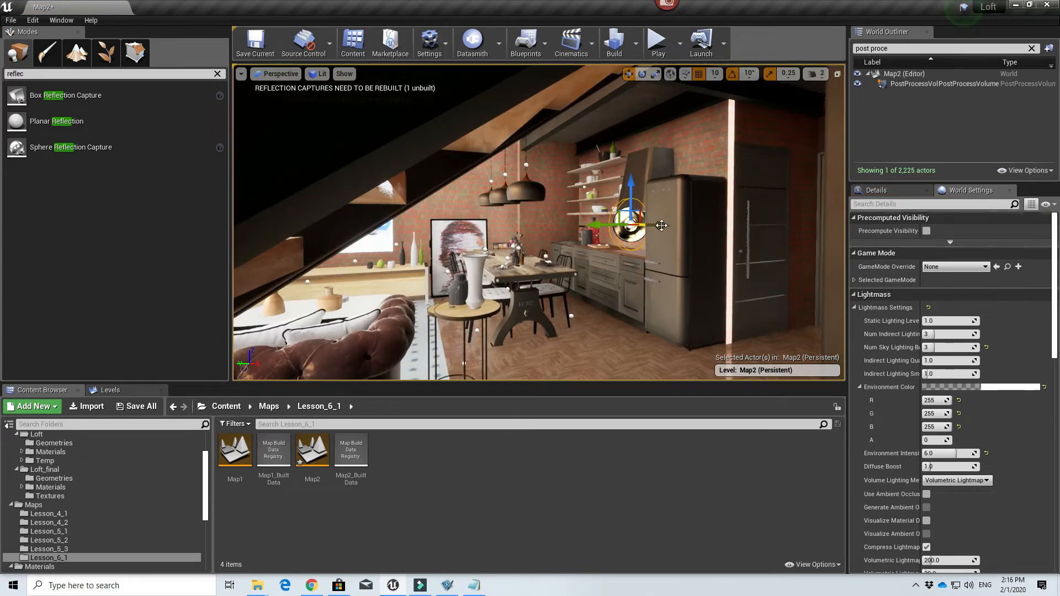
pyautogui.keyDown('alt'); pyautogui.moveTo(602, 225); pyautogui.dragTo(238, 224); pyautogui.keyUp('alt')
pyautogui.press('s')
pyautogui.moveTo(237, 224); pyautogui.dragTo(386, 217, button='right')
pyautogui.press('a')
pyautogui.moveTo(439, 263); pyautogui.dragTo(589, 257)
pyautogui.press('d')
pyautogui.moveTo(395, 301); pyautogui.dragTo(298, 325, button='right')
# - Set the Reflection Capture Resolution to 1024 in the project's Rendering settings and close the project settings
pyautogui.click(429, 43)
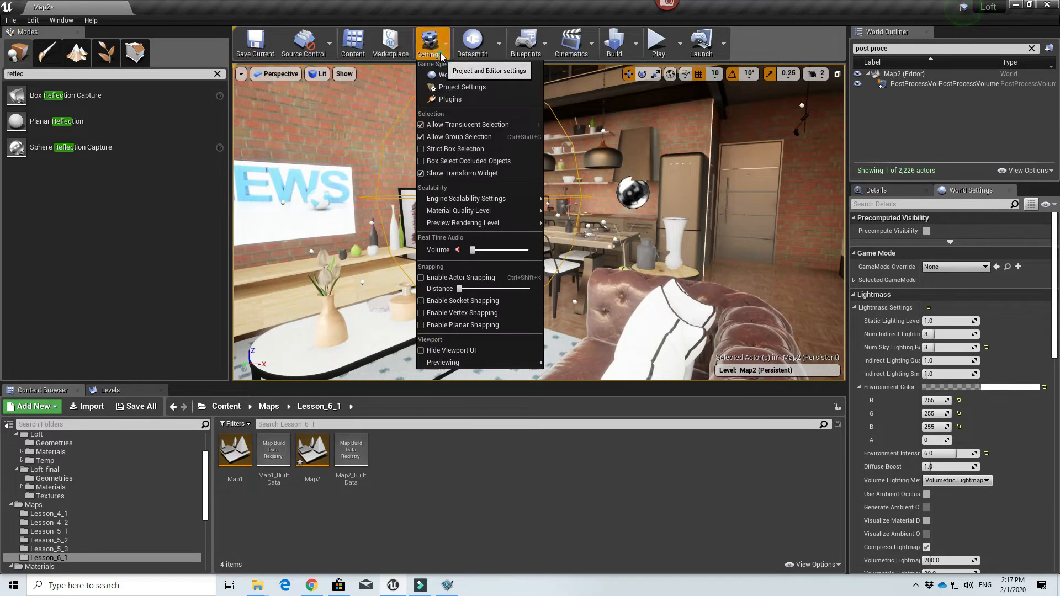
pyautogui.click(455, 91)
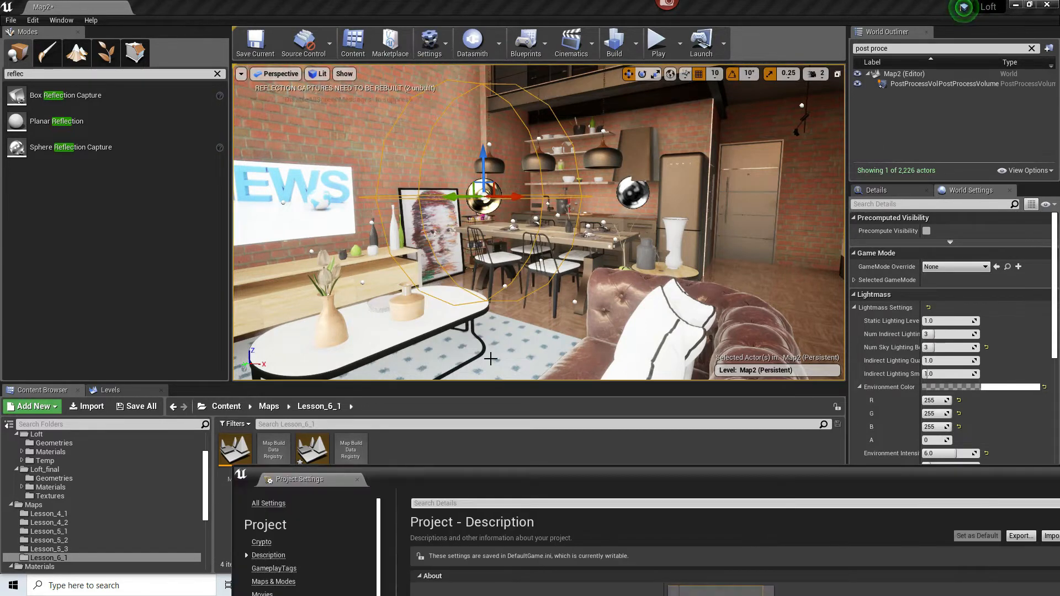
pyautogui.moveTo(445, 472); pyautogui.dragTo(429, 403)
pyautogui.doubleClick(429, 403)
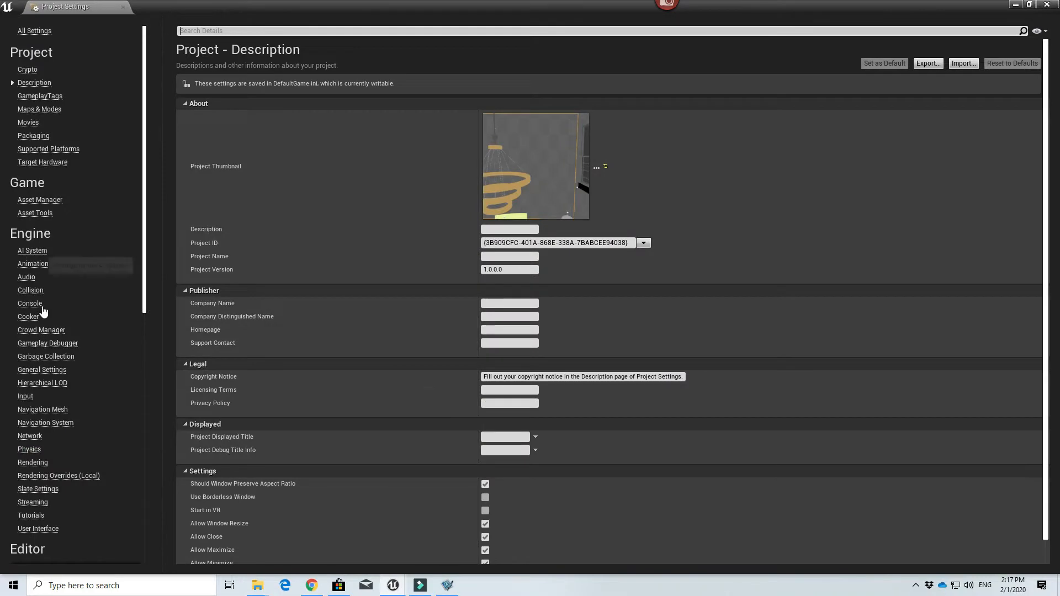
pyautogui.click(32, 460)
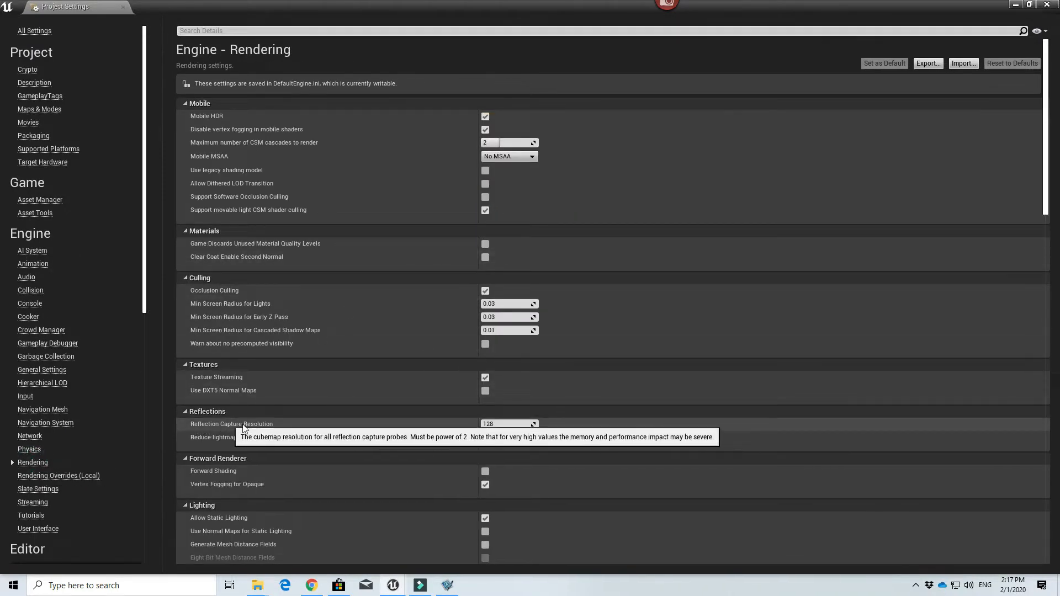
pyautogui.click(505, 424)
pyautogui.write('1024')
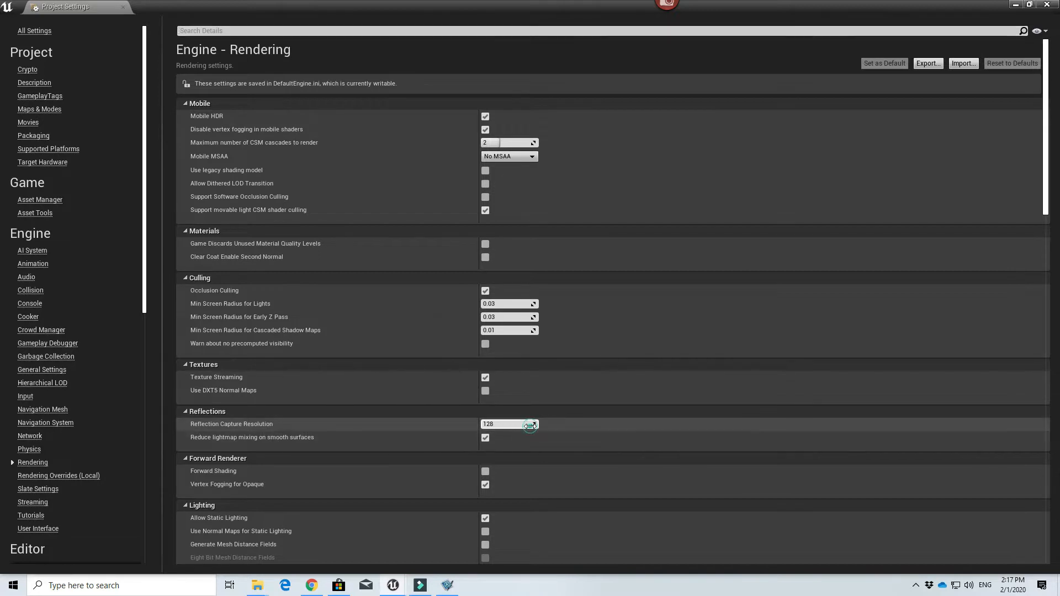
pyautogui.press('Return')
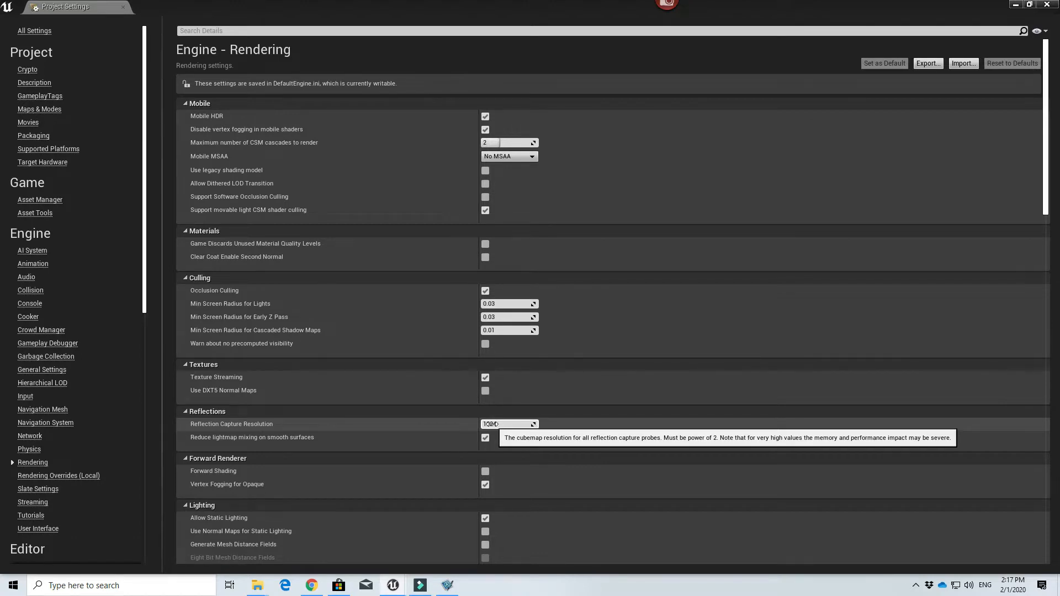
pyautogui.click(1014, 7)
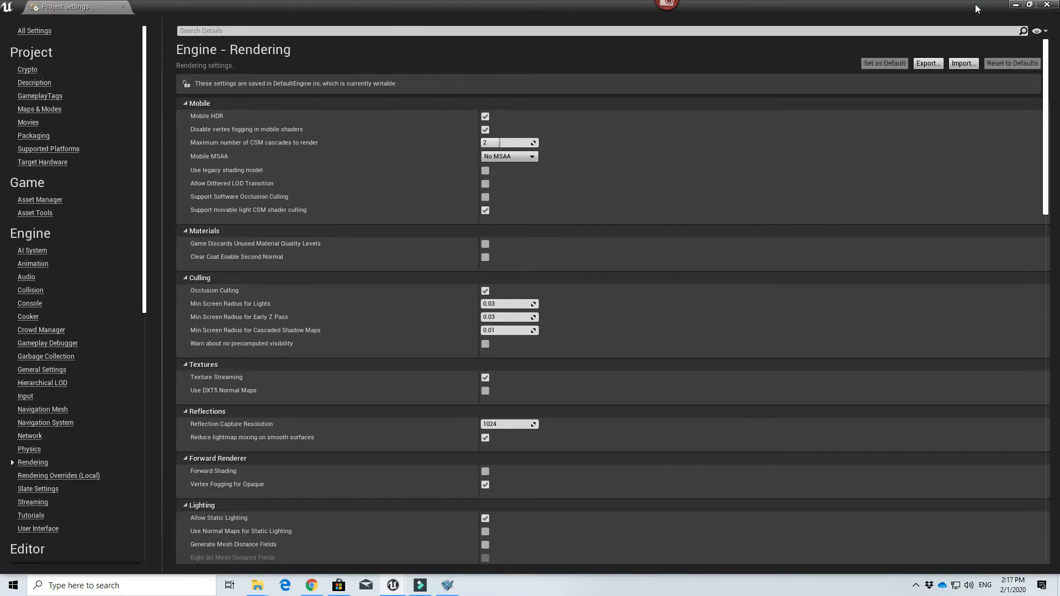
pyautogui.click(1046, 4)
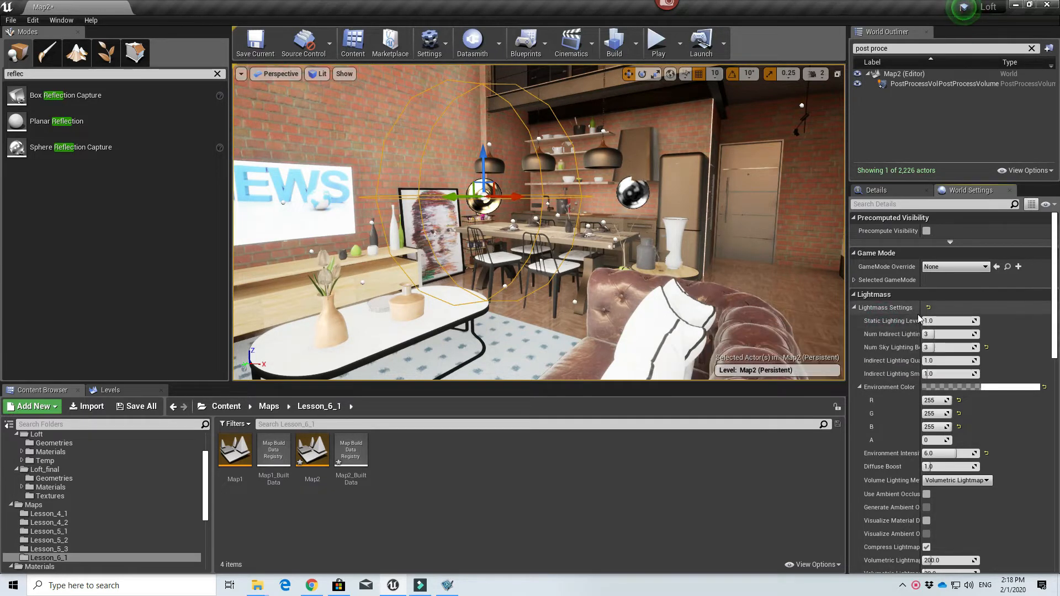
# - Widen the world settings area to show the full Lightmass labels and set the Static Lighting Level Scale to 0.25
pyautogui.moveTo(846, 319); pyautogui.dragTo(755, 318)
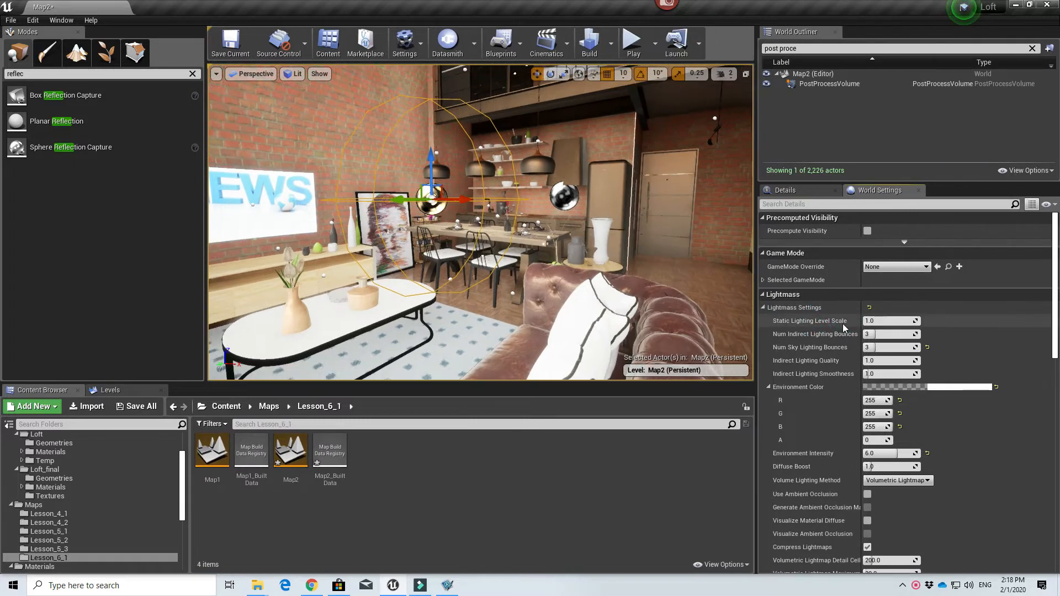
pyautogui.click(887, 320)
pyautogui.write('0.25')
pyautogui.press('Tab')
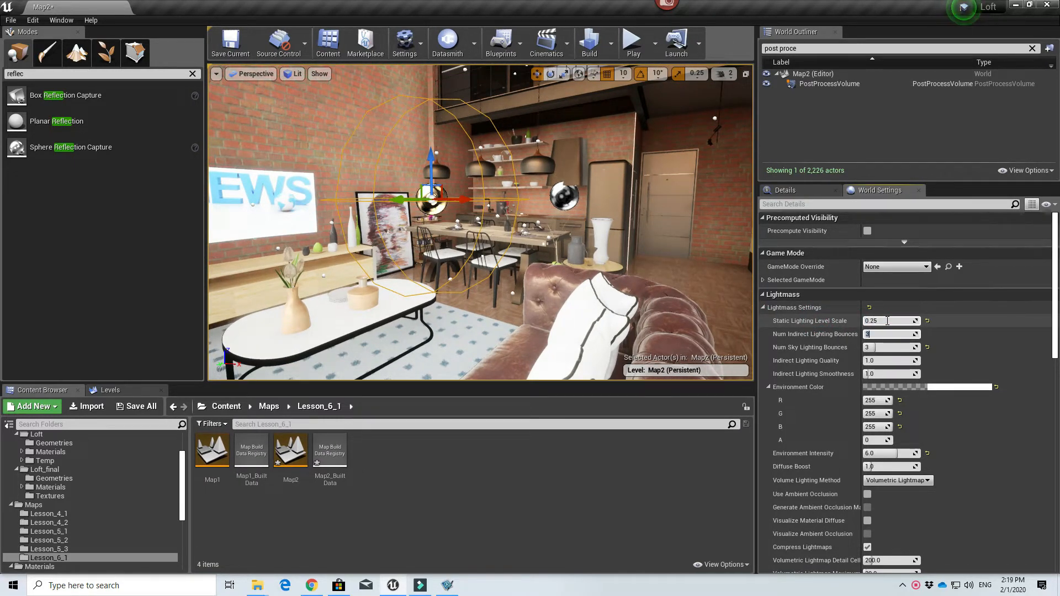
pyautogui.click(887, 321)
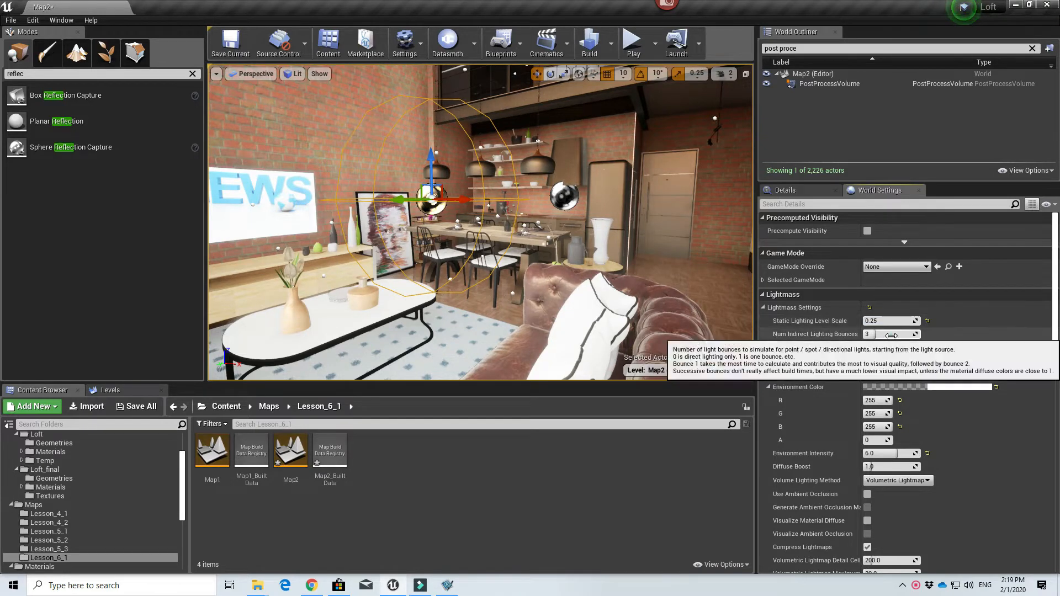
# - Set both the Num Indirect Lighting Bounces and the Num Sky Lighting Bounces to 40
pyautogui.click(892, 335)
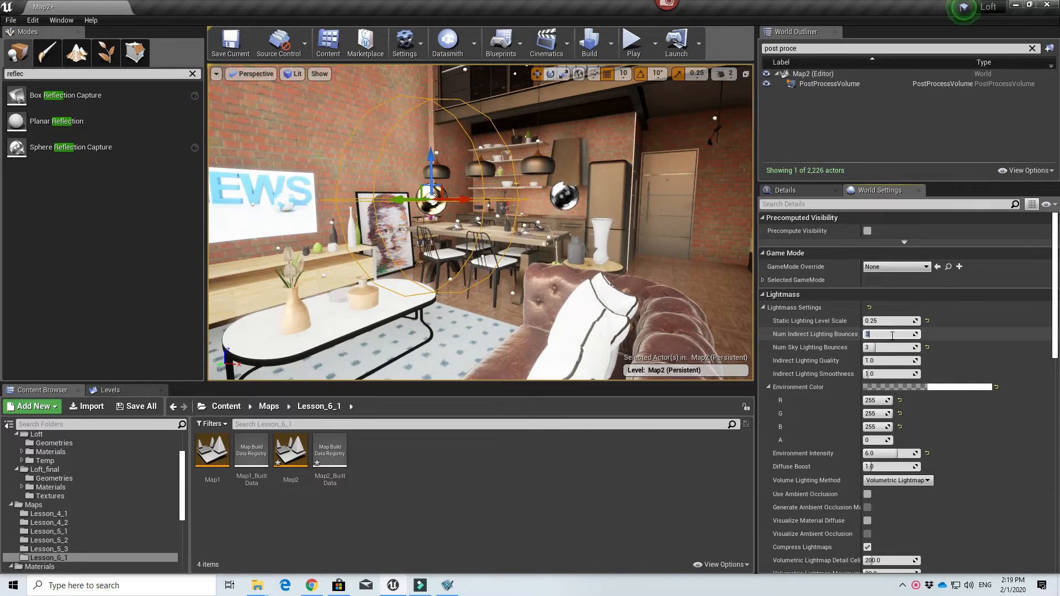
pyautogui.write('0')
pyautogui.press('Tab')
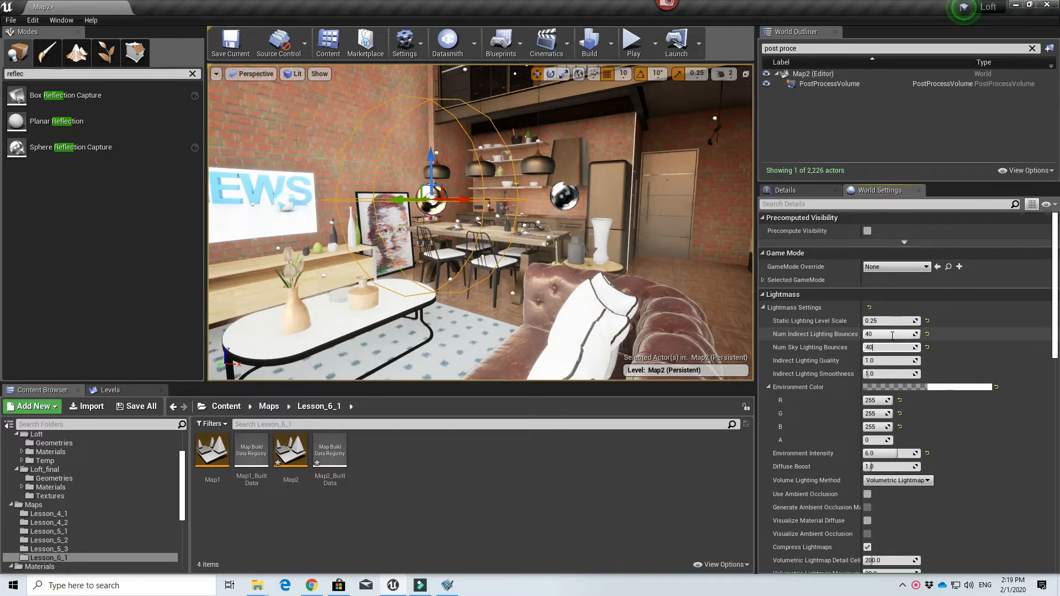
pyautogui.write('40')
pyautogui.press('Tab')
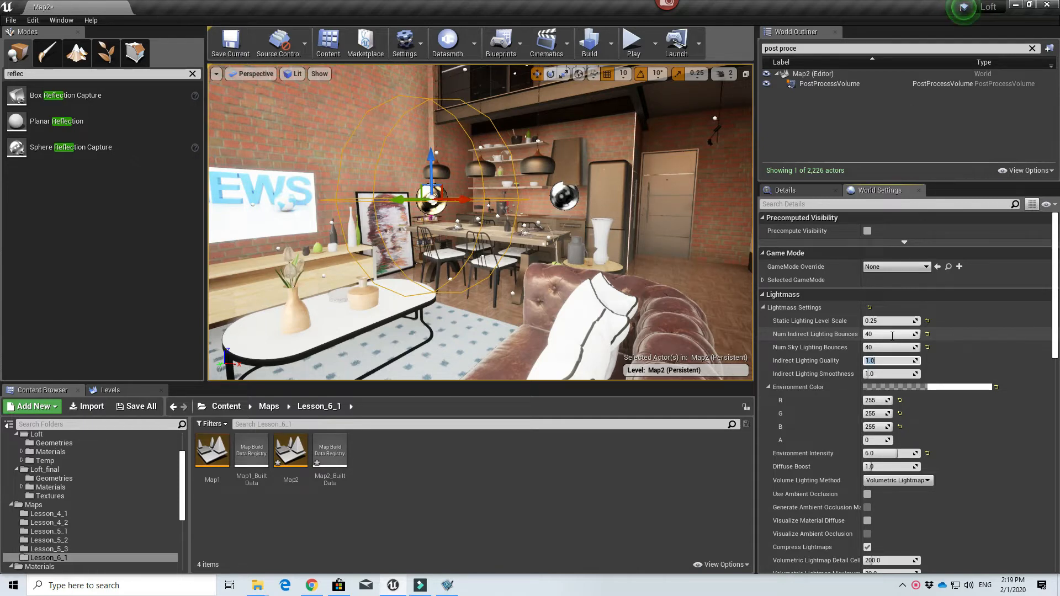
# - Set the Indirect Lighting Quality to 10 and the Indirect Lighting Smoothness to 0.9, and read their descriptions
pyautogui.write('10')
pyautogui.press('Tab')
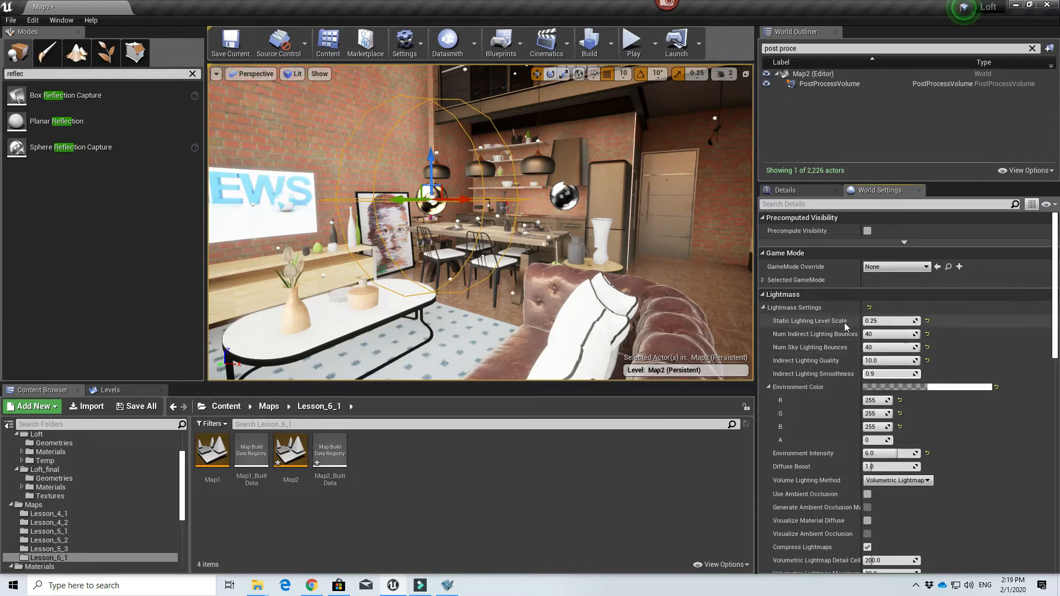
pyautogui.moveTo(843, 325)
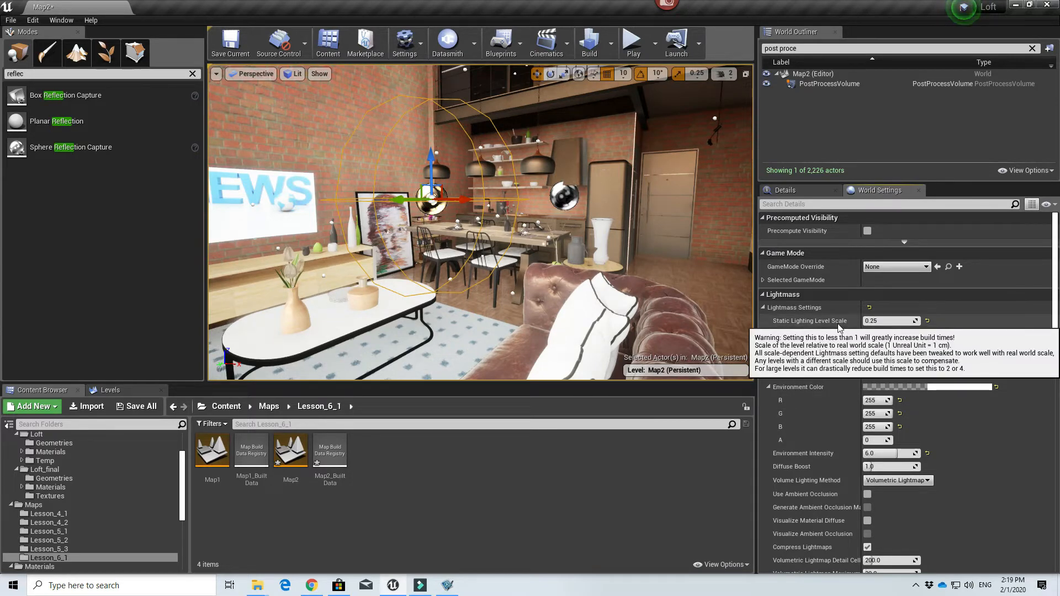
pyautogui.moveTo(872, 375)
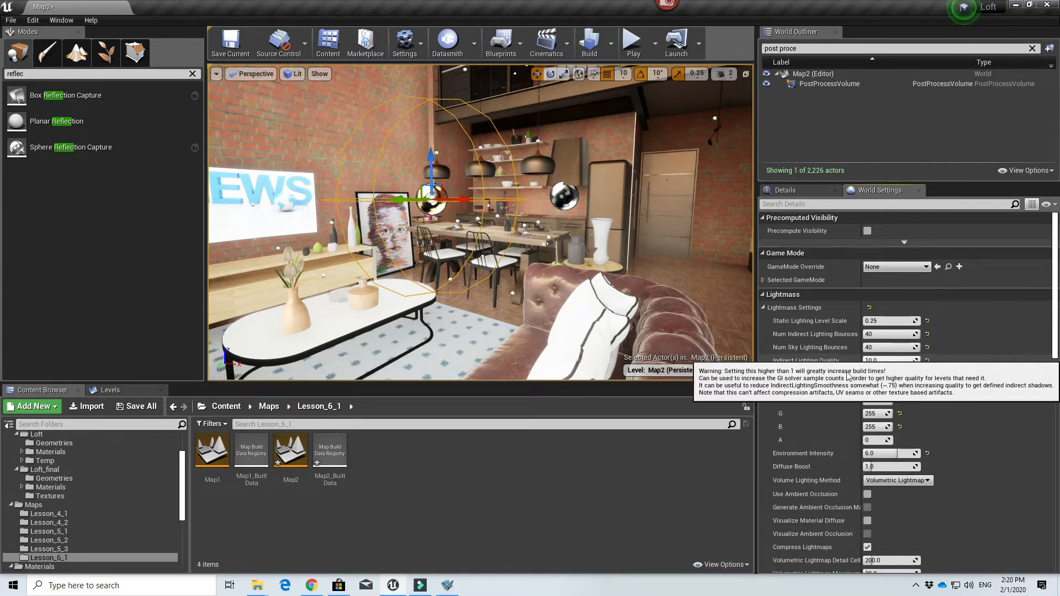
# - Turn off Compress Lightmaps in the Lightmass settings and review the full list of settings
pyautogui.scroll(-3, 836, 410)
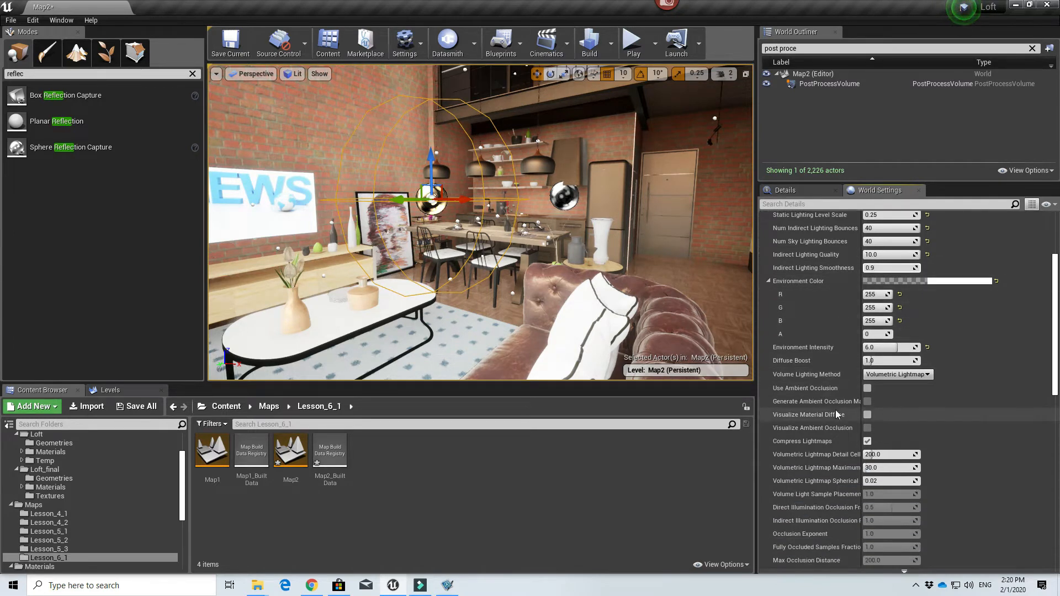
pyautogui.click(867, 442)
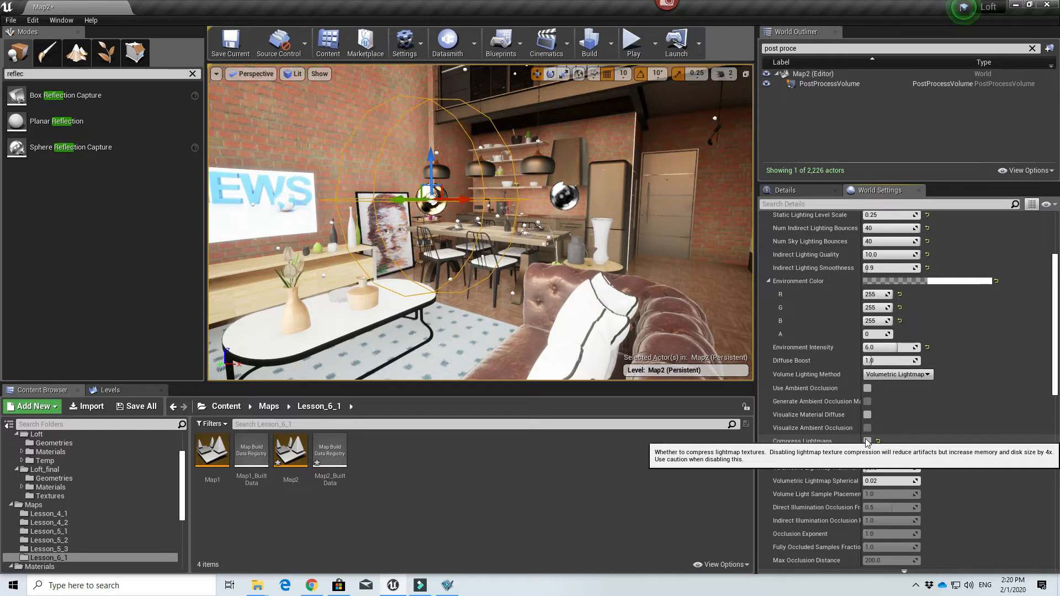
pyautogui.scroll(5, 933, 382)
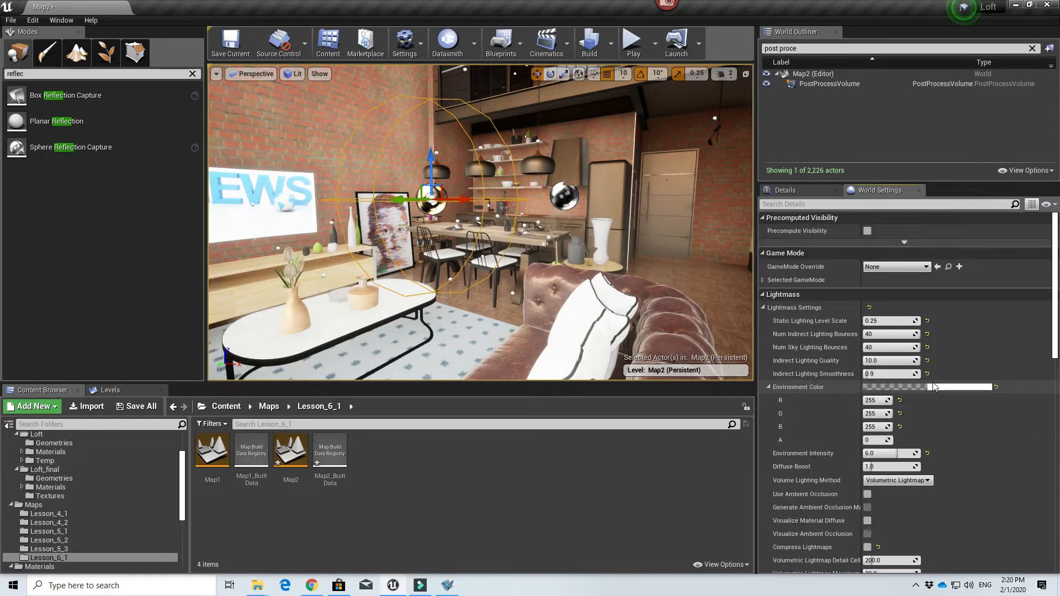
pyautogui.scroll(-12, 932, 386)
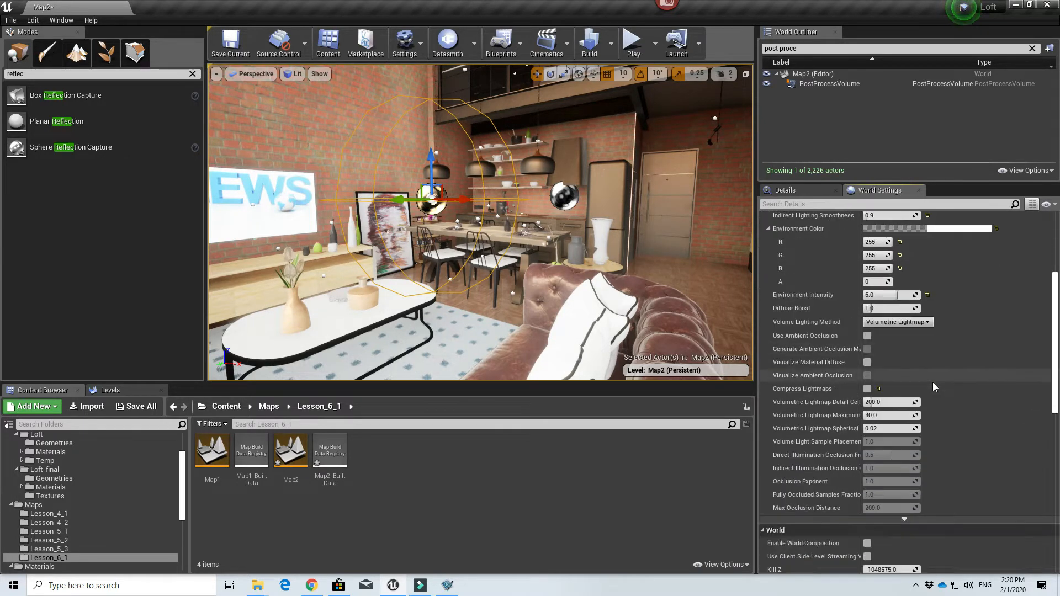
pyautogui.scroll(11, 932, 387)
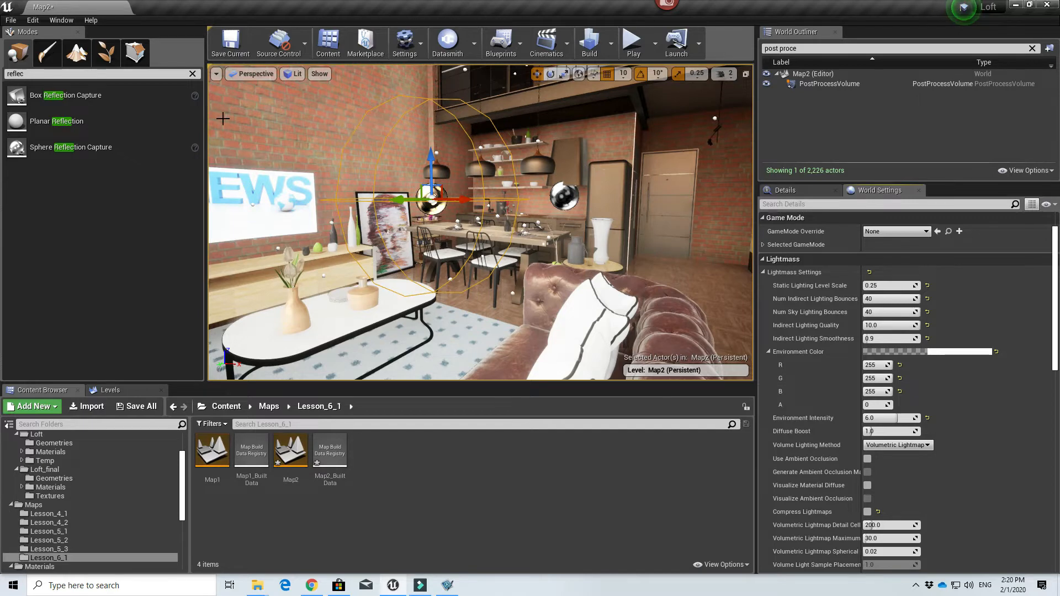
# - Save the current map and set the lighting build quality to Production
pyautogui.click(236, 55)
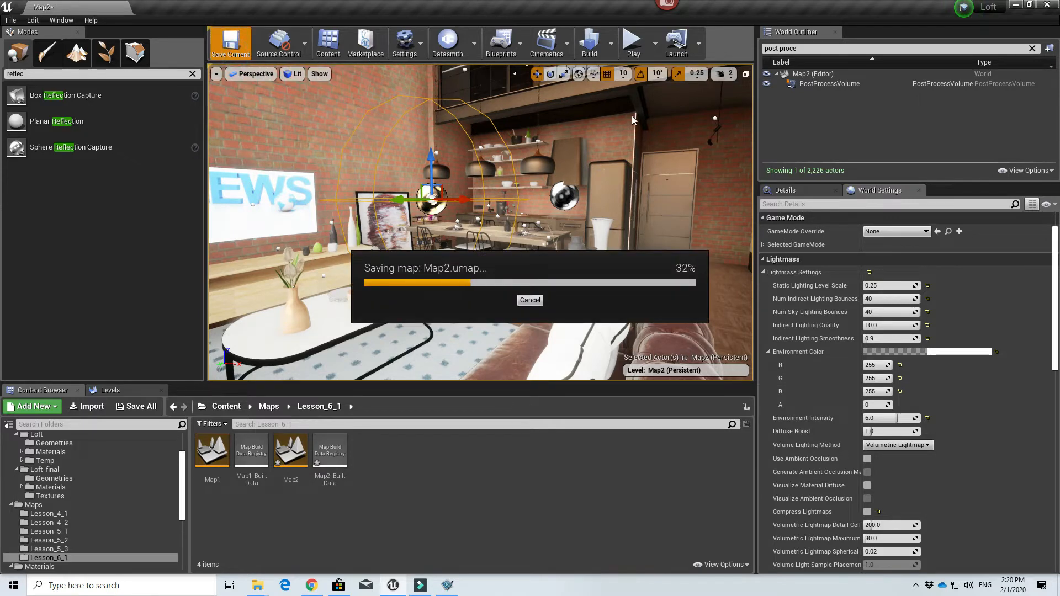
pyautogui.click(611, 44)
pyautogui.moveTo(718, 86)
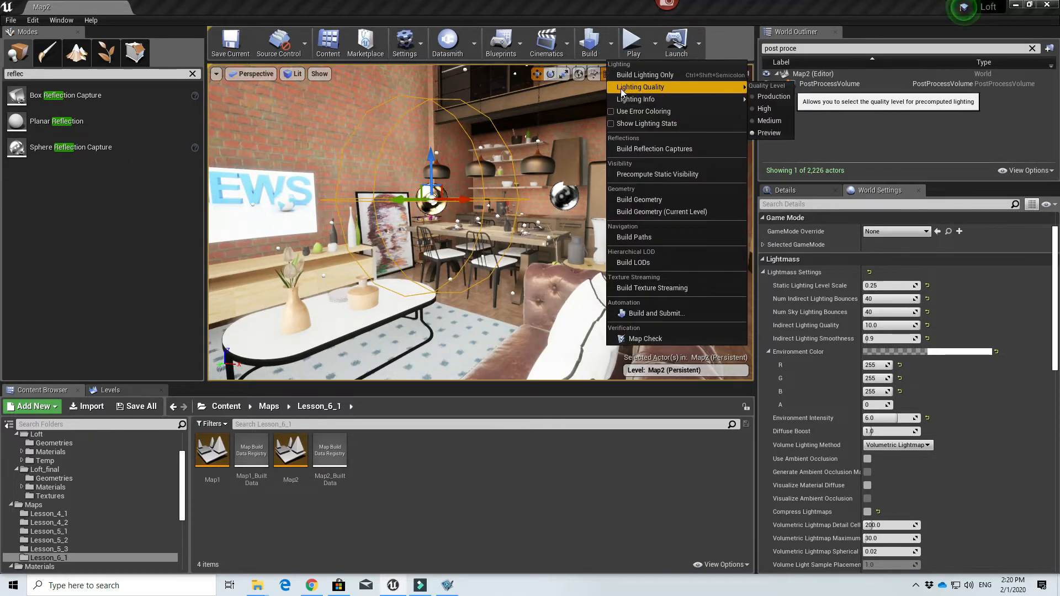
pyautogui.click(772, 96)
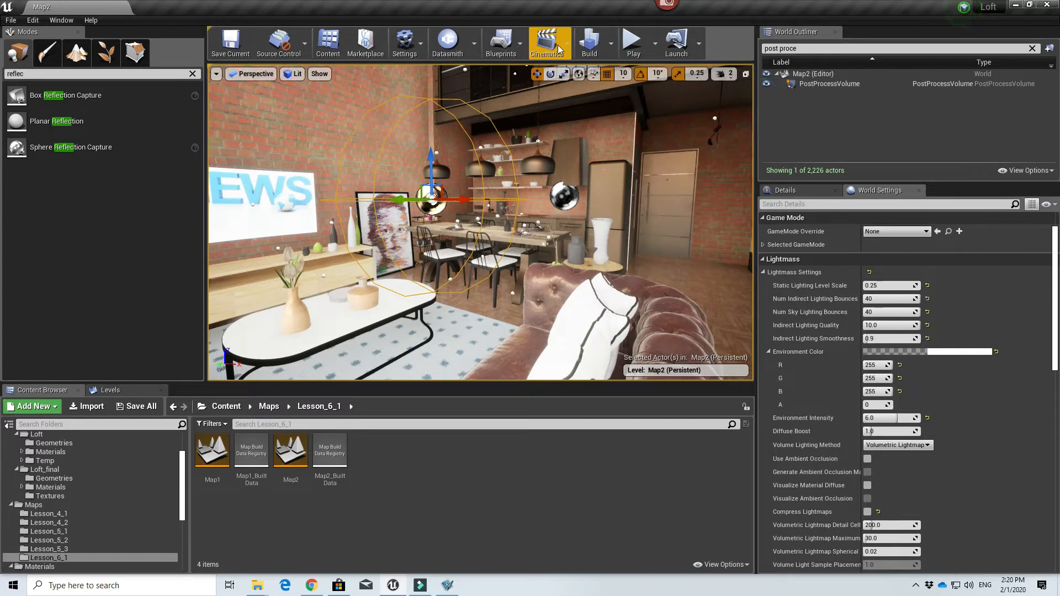
# - Start a full build of all levels
pyautogui.click(612, 44)
pyautogui.moveTo(618, 85)
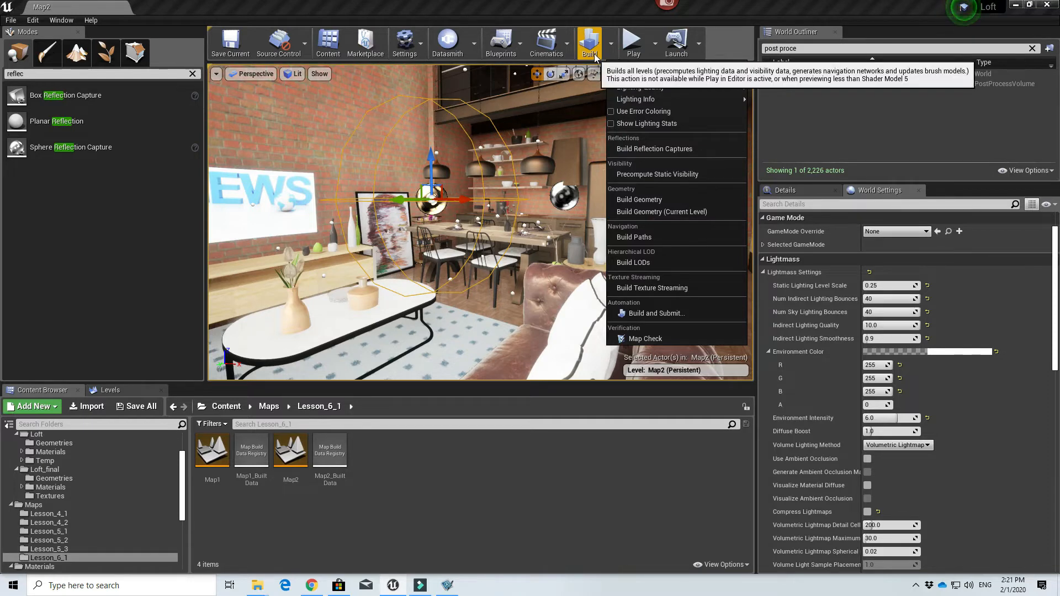
pyautogui.click(593, 55)
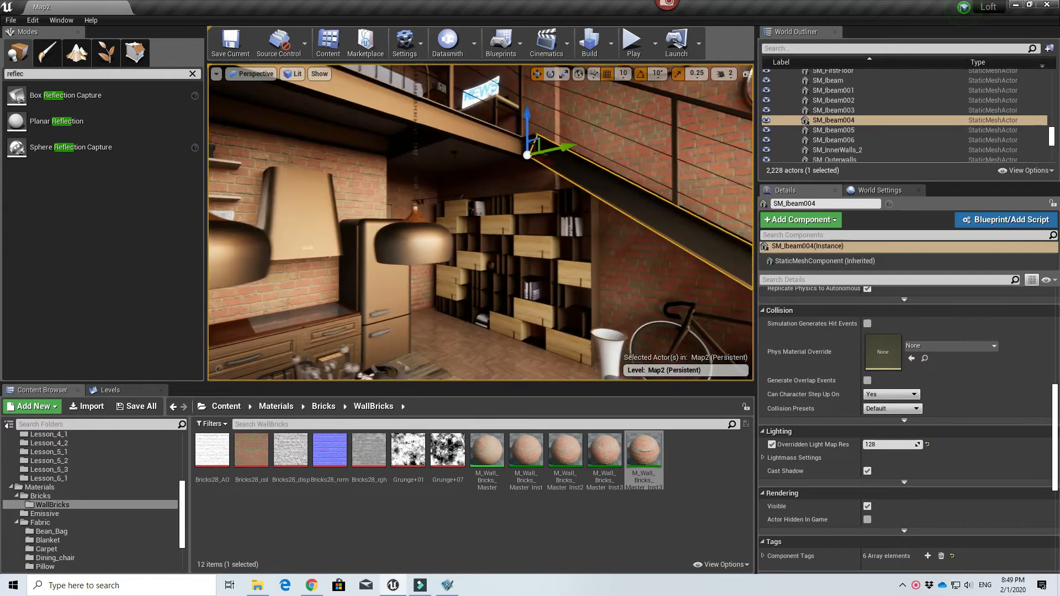
# - Inspect the baked loft, using the Detail Lighting view mode to examine the floor, furniture and upstairs bedroom
pyautogui.moveTo(480, 220)
pyautogui.mouseDown(button='right')
pyautogui.moveTo(328, 221)
pyautogui.moveTo(364, 220)
pyautogui.moveTo(345, 221)
pyautogui.mouseUp(button='right')
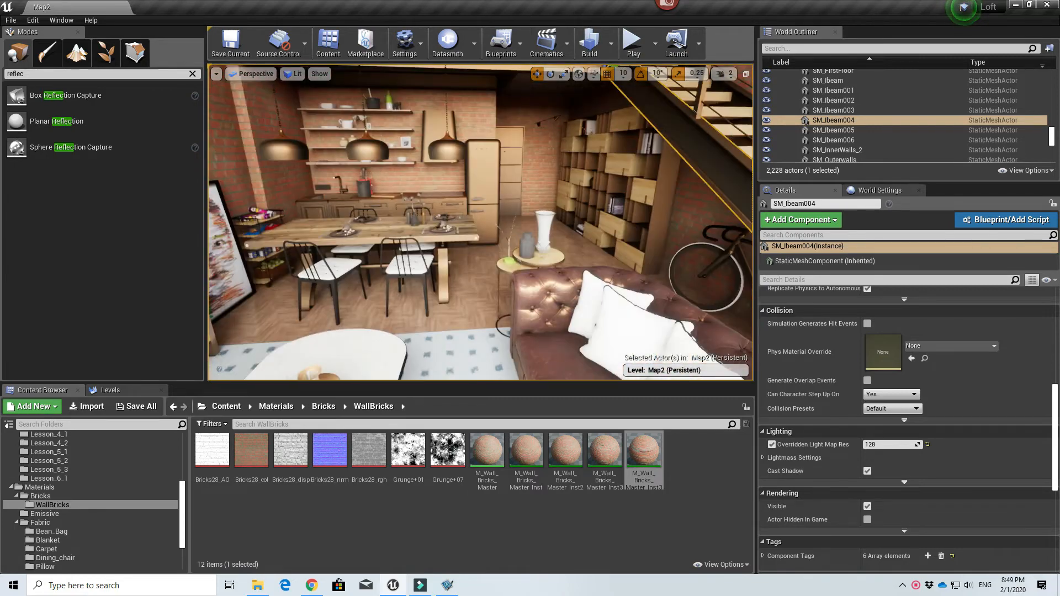
pyautogui.moveTo(364, 221); pyautogui.dragTo(348, 221, button='right')
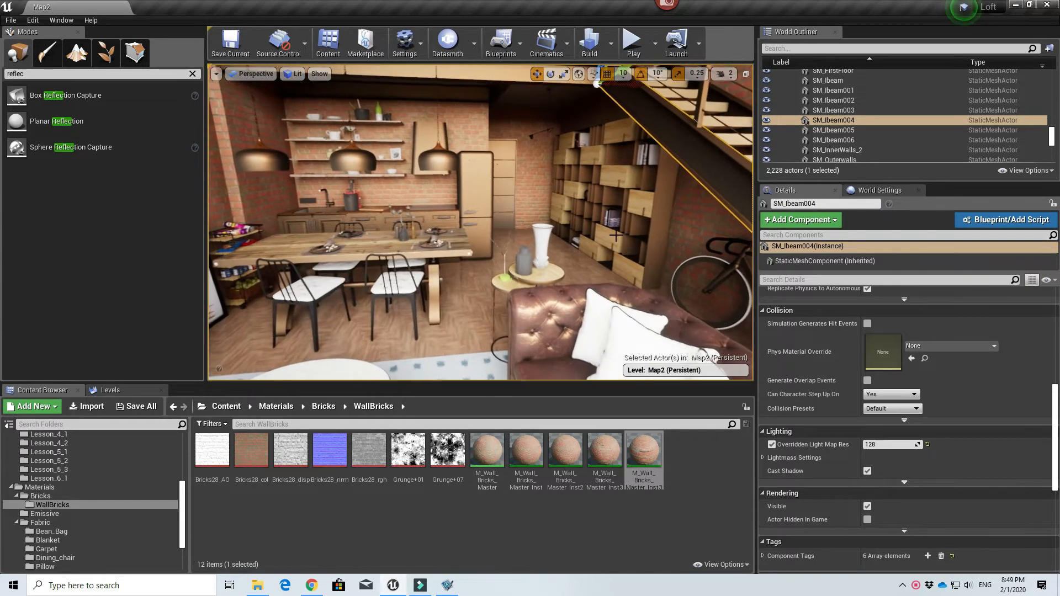
pyautogui.click(293, 74)
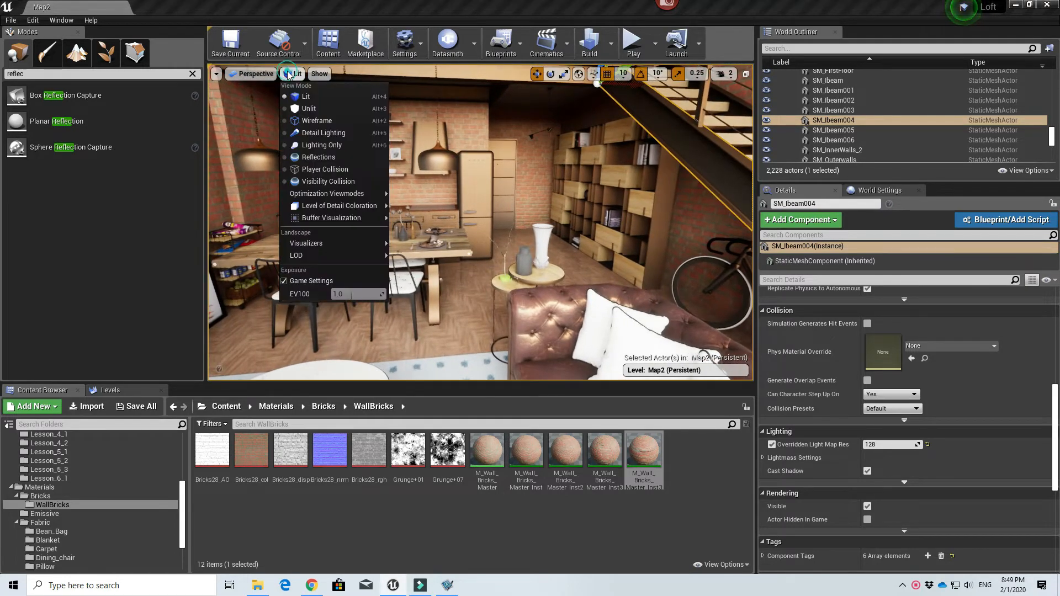
pyautogui.click(319, 133)
pyautogui.moveTo(319, 135); pyautogui.dragTo(331, 165, button='right')
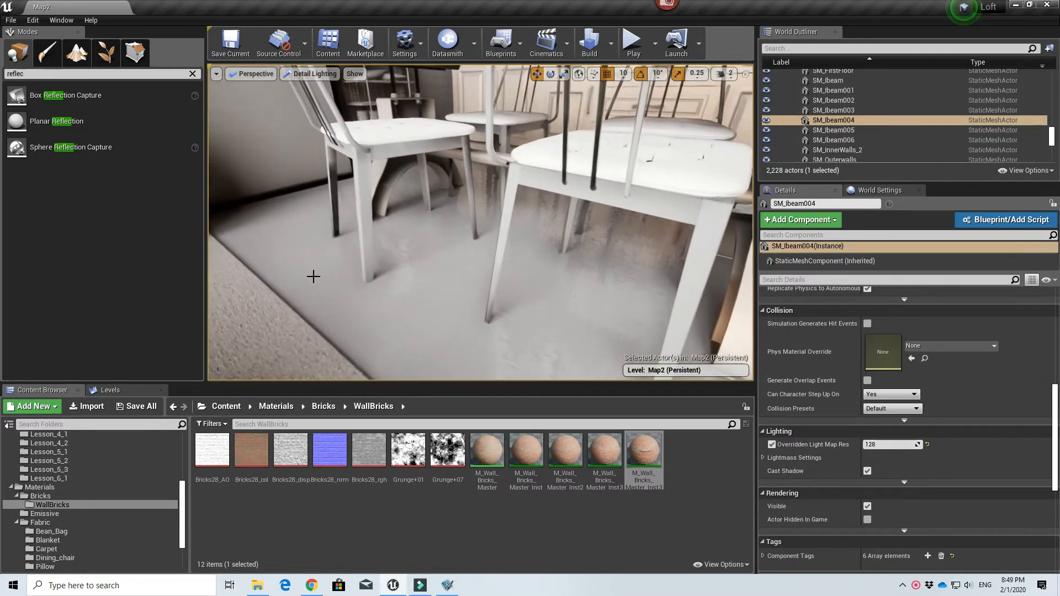
pyautogui.moveTo(313, 276); pyautogui.dragTo(375, 272, button='right')
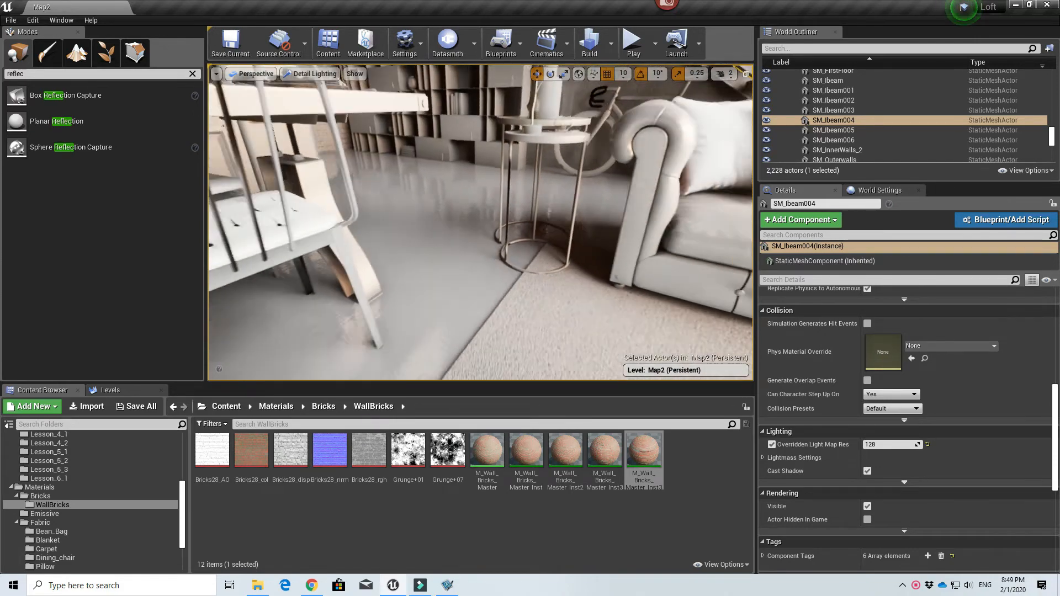
pyautogui.moveTo(480, 222); pyautogui.dragTo(497, 221, button='right')
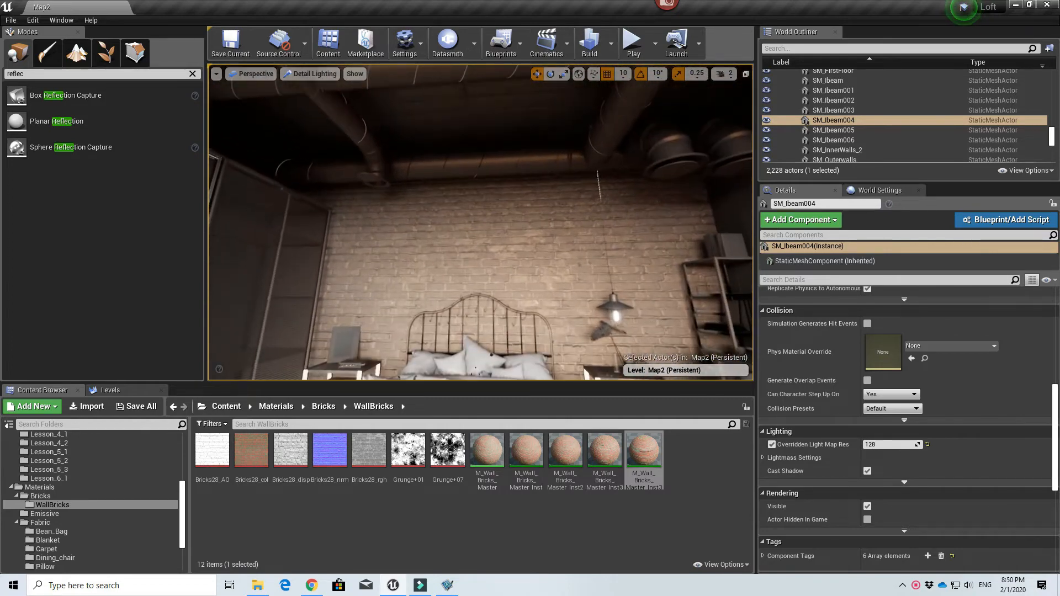
pyautogui.moveTo(481, 222); pyautogui.dragTo(469, 242, button='right')
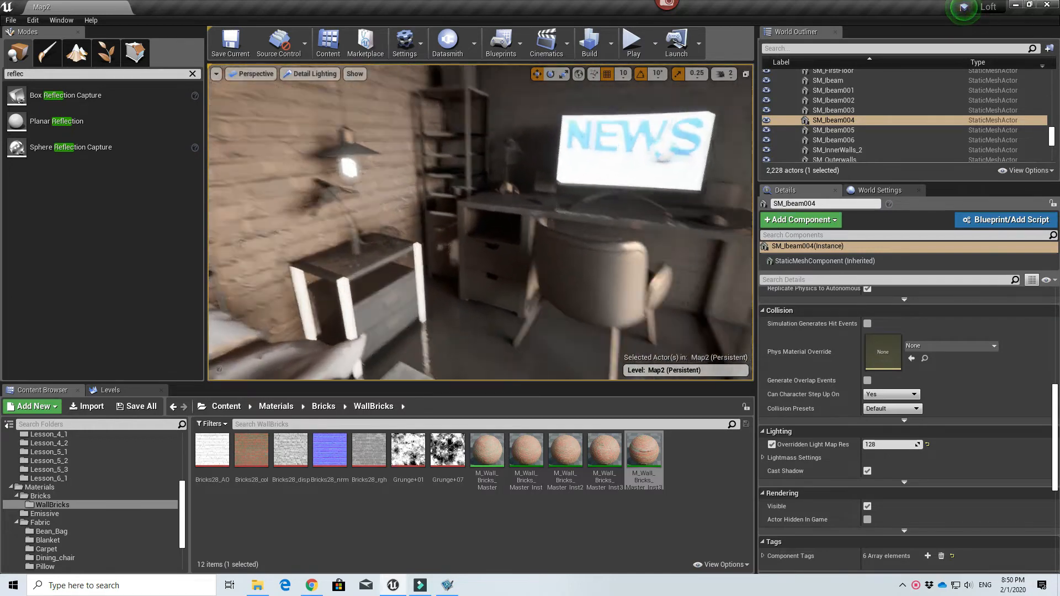
# - Return the viewport to the Lit view mode and examine the wooden floor and bookshelf beside the kitchen
pyautogui.click(296, 76)
pyautogui.click(319, 100)
pyautogui.moveTo(387, 177); pyautogui.dragTo(491, 177, button='right')
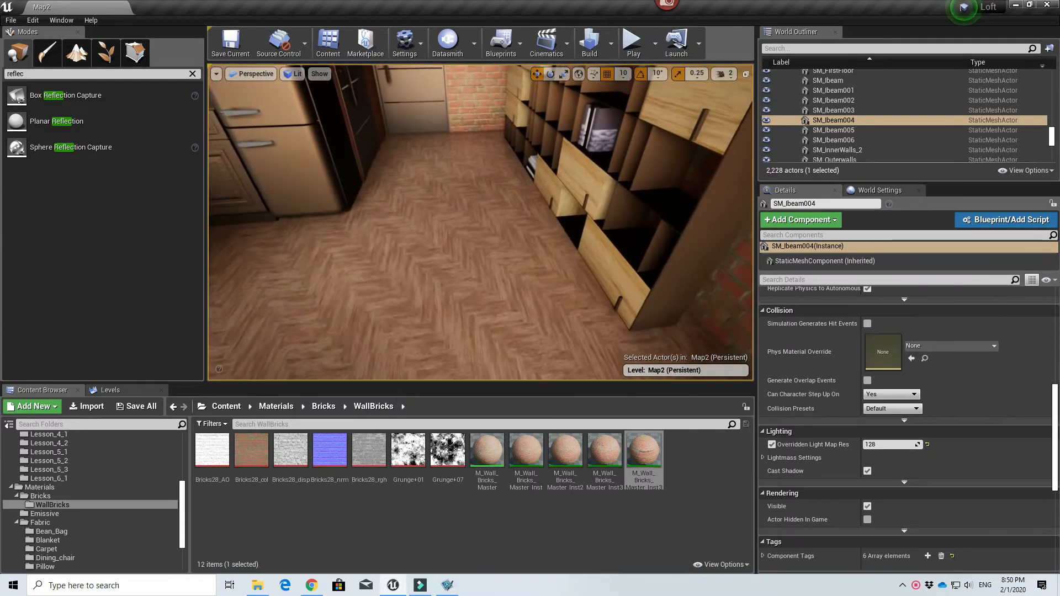
pyautogui.moveTo(480, 221); pyautogui.dragTo(386, 155, button='right')
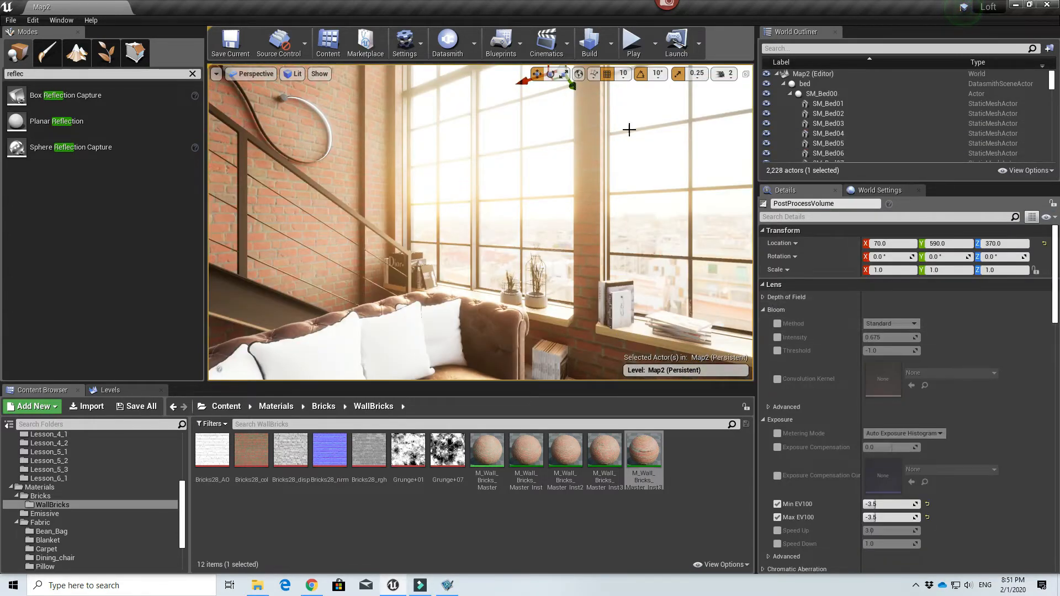
# - Override the Bloom Intensity of the PostProcessVolume and set it to 0
pyautogui.scroll(-10, 876, 111)
pyautogui.moveTo(584, 230); pyautogui.dragTo(602, 222, button='right')
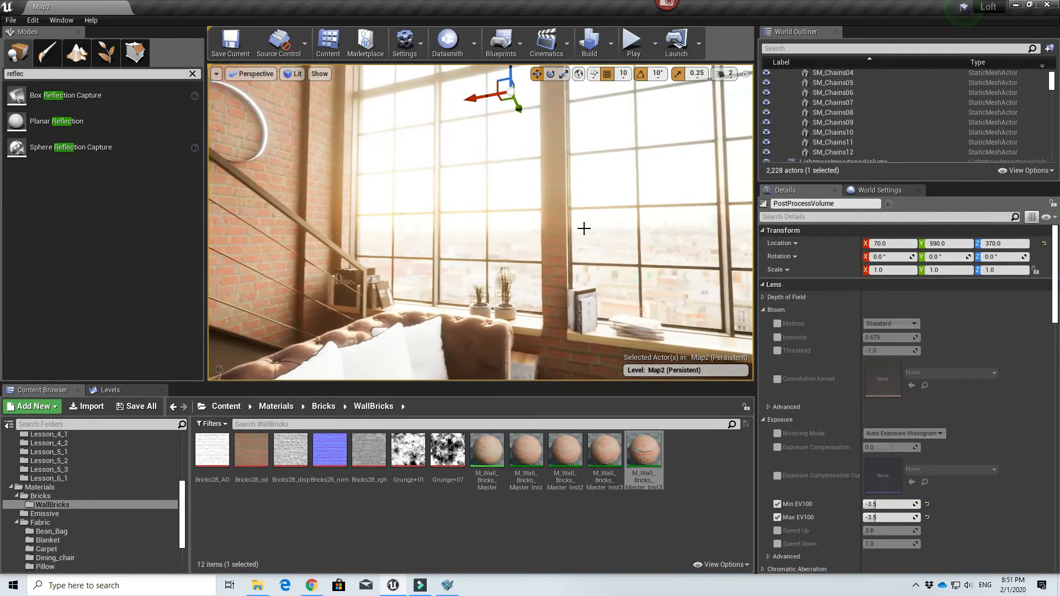
pyautogui.click(777, 337)
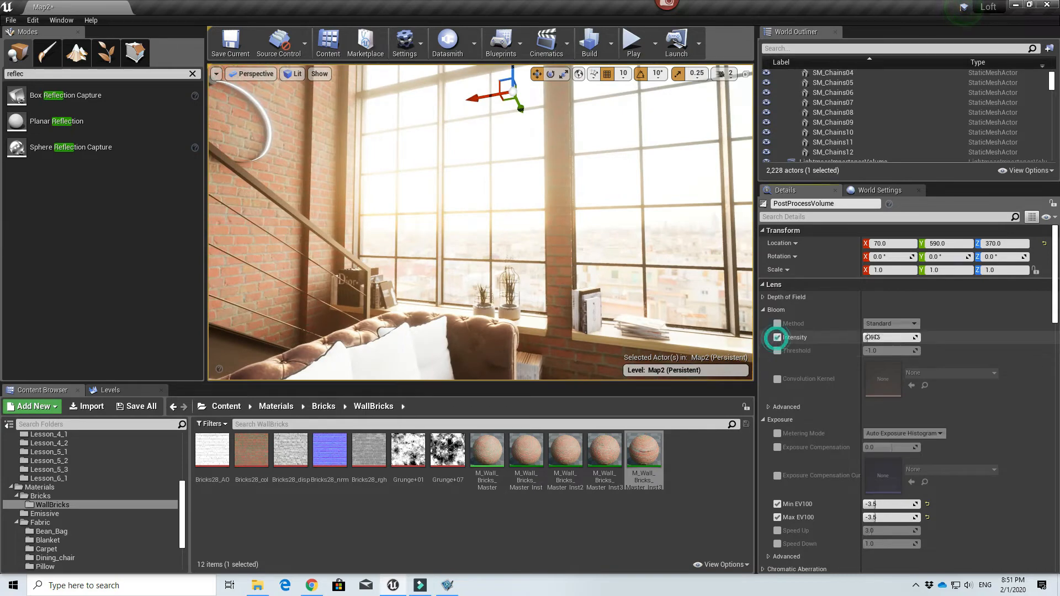
pyautogui.click(883, 337)
pyautogui.write('0')
pyautogui.press('Return')
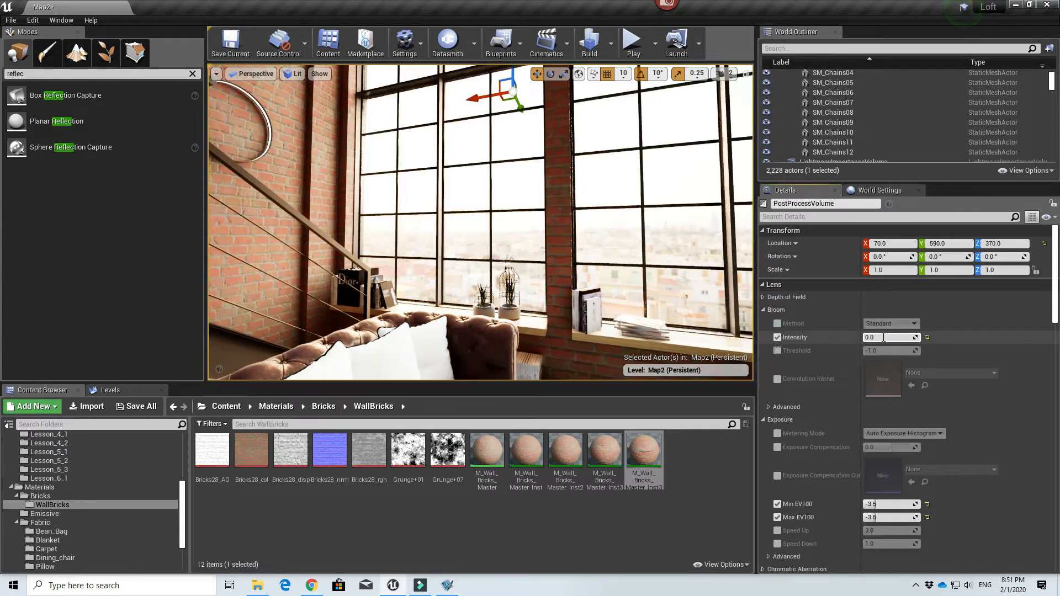
# - Try -5.0 for both the Min EV100 and Max EV100 exposure of the PostProcessVolume
pyautogui.moveTo(574, 237); pyautogui.dragTo(718, 232, button='right')
pyautogui.press('s')
pyautogui.press('w')
pyautogui.scroll(-2, 876, 400)
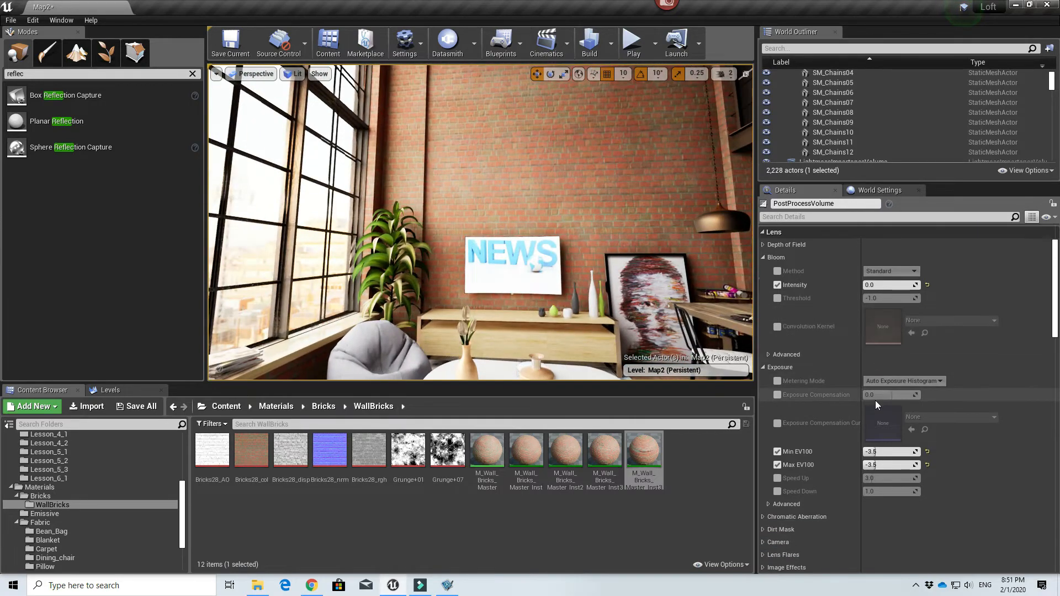
pyautogui.scroll(-1, 876, 399)
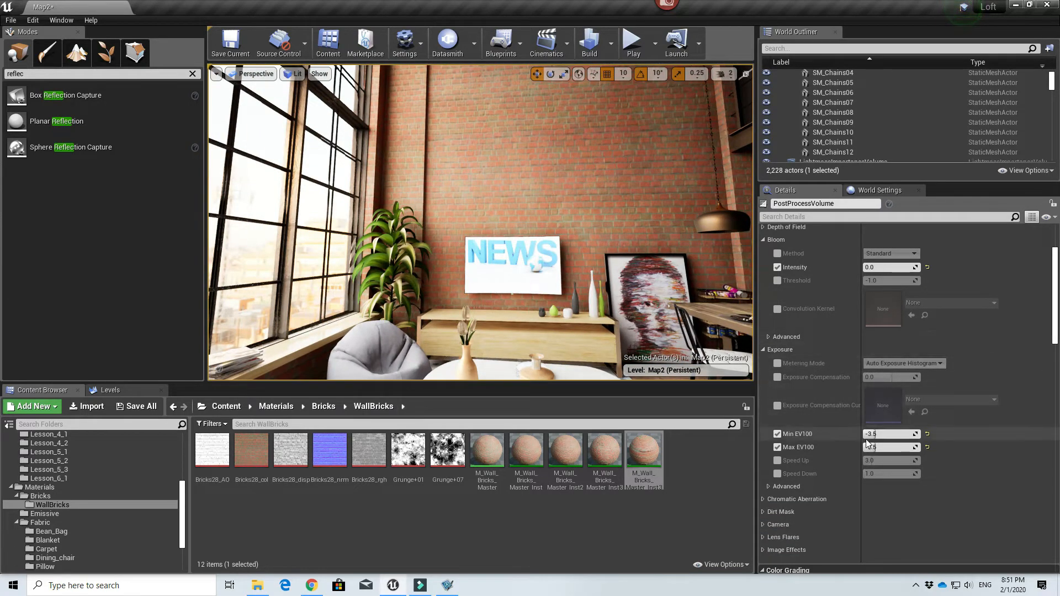
pyautogui.scroll(-2, 867, 442)
pyautogui.click(876, 398)
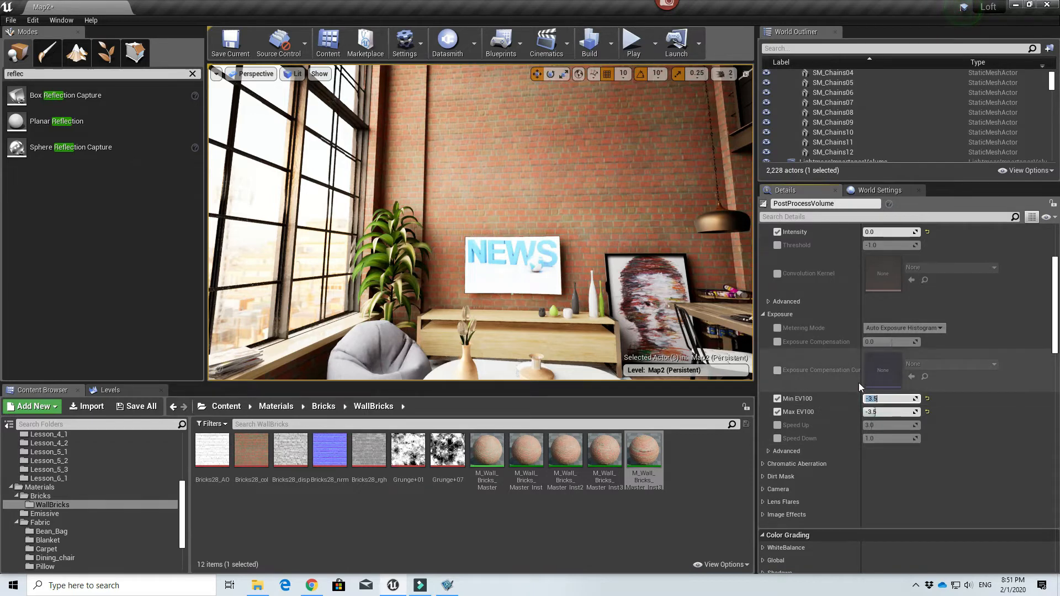
pyautogui.click(892, 413)
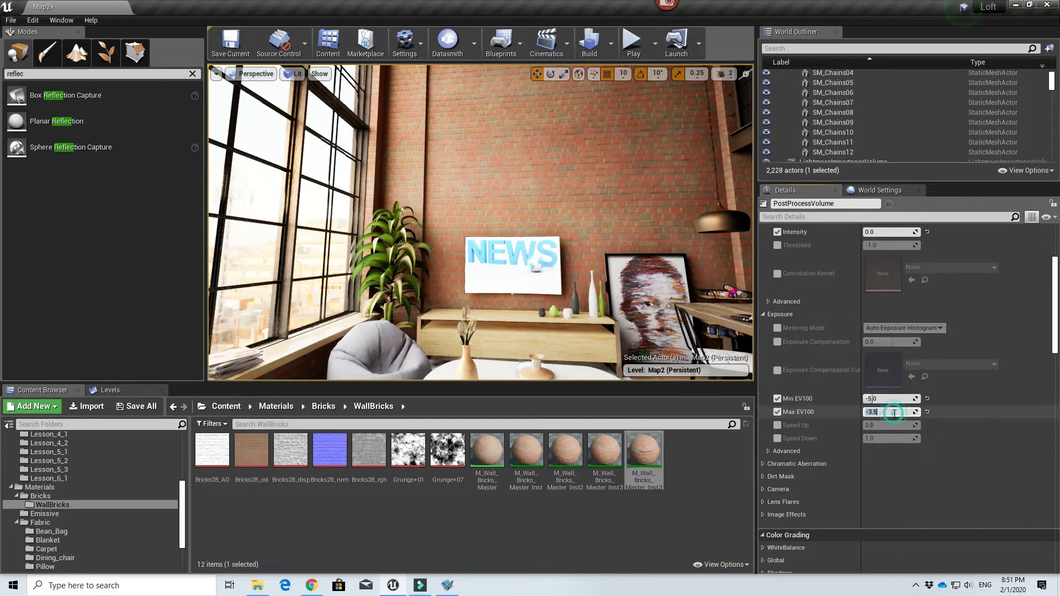
pyautogui.write('-5.0')
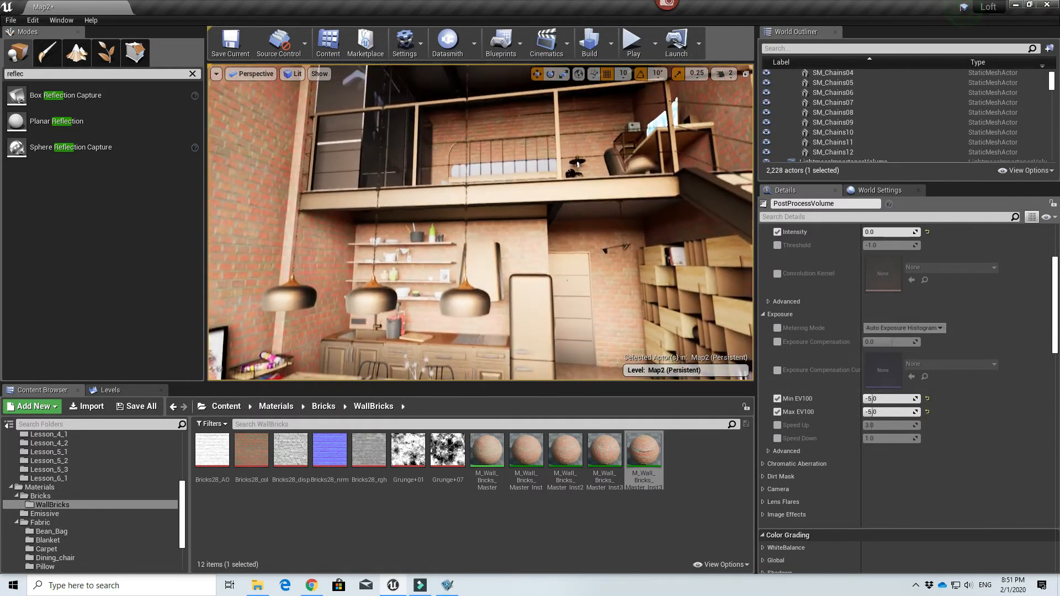
# - Set both the Min EV100 and Max EV100 exposure to -3.0
pyautogui.click(877, 399)
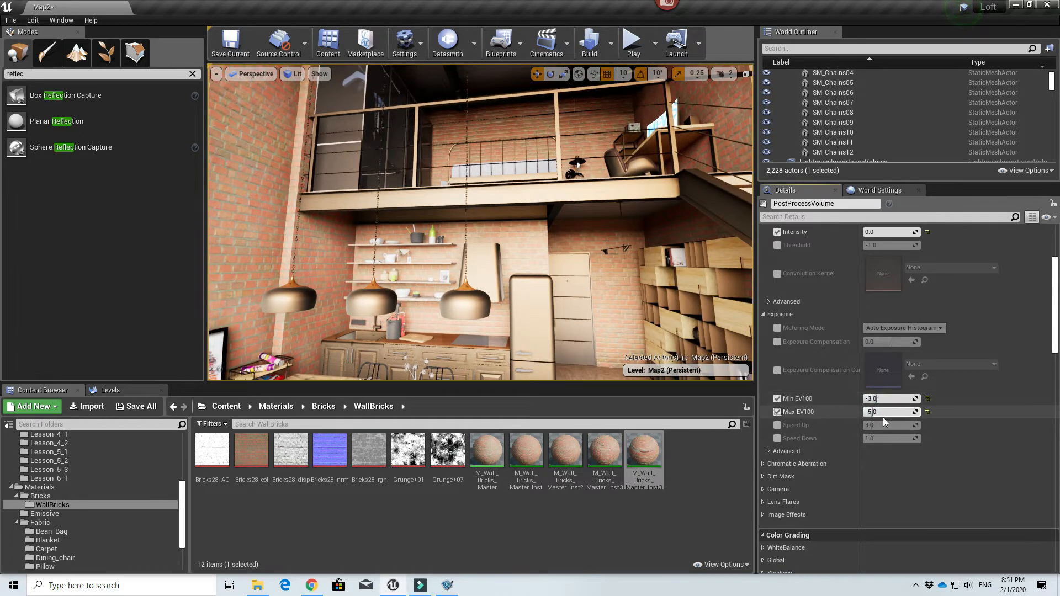
pyautogui.click(883, 412)
pyautogui.write('-3')
pyautogui.press('Return')
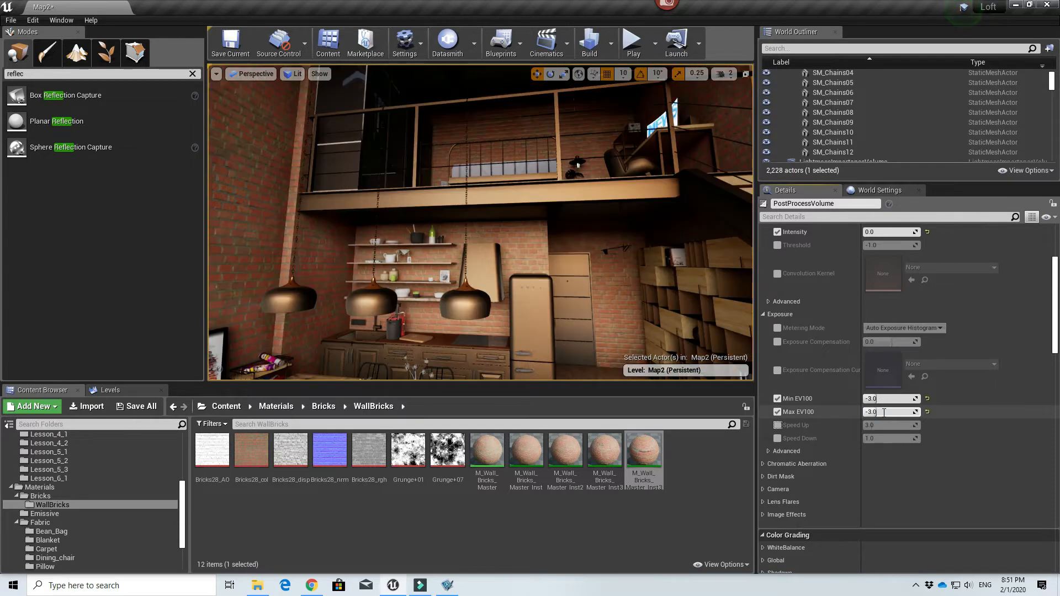
# - Enable the Global color grading Saturation, raise it to 1.1, and check the brick walls
pyautogui.scroll(-2, 816, 412)
pyautogui.scroll(-4, 773, 436)
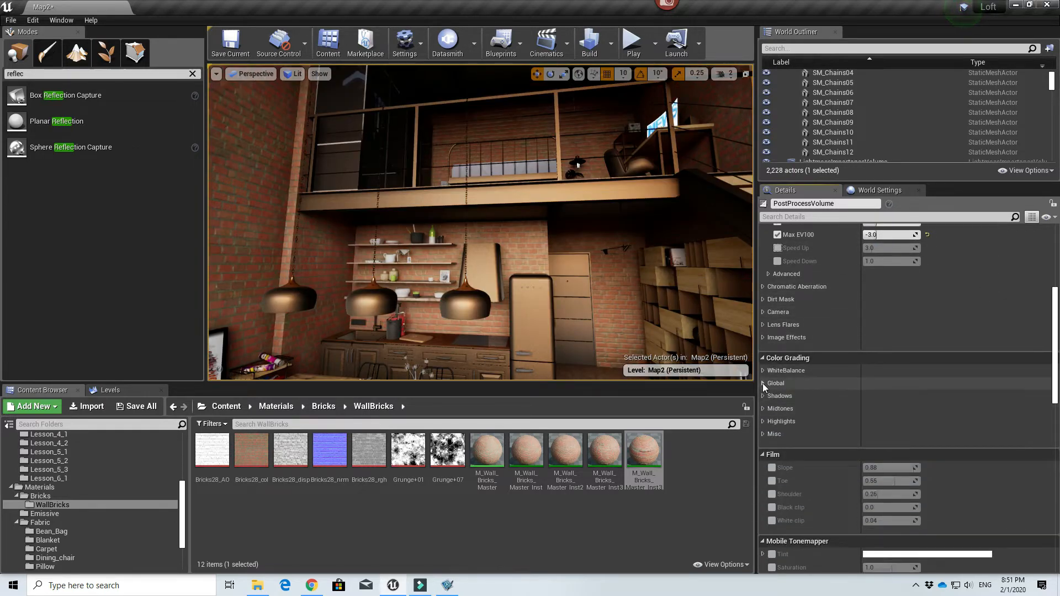
pyautogui.click(763, 384)
pyautogui.click(769, 397)
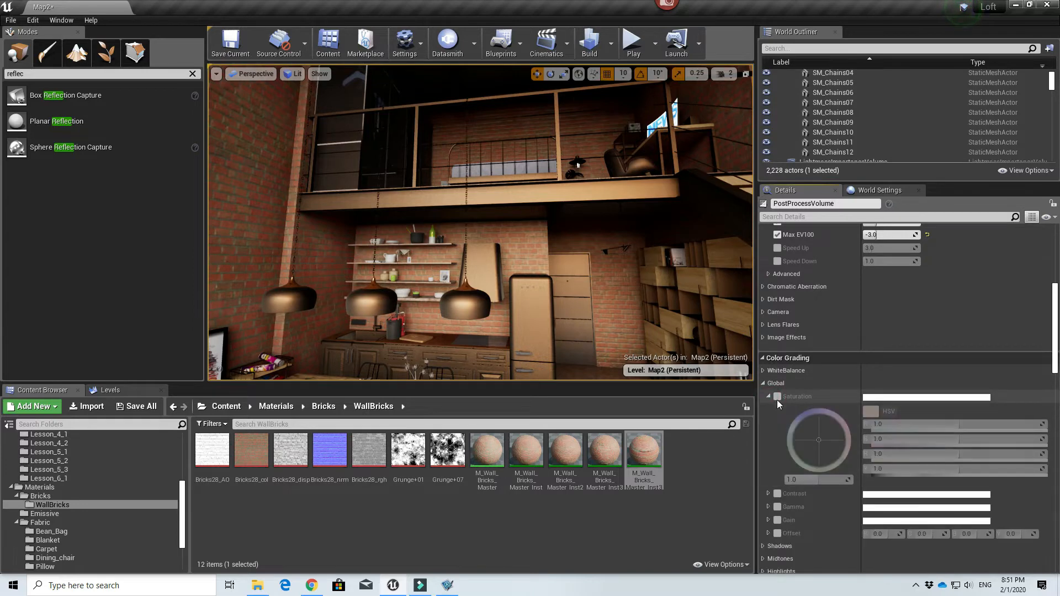
pyautogui.click(777, 396)
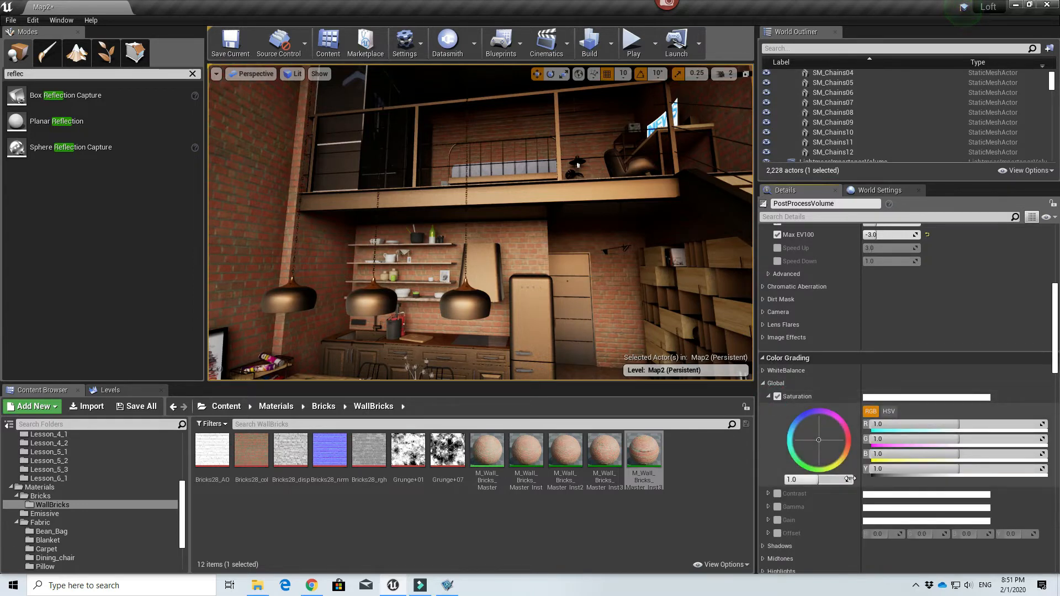
pyautogui.moveTo(849, 479)
pyautogui.mouseDown()
pyautogui.moveTo(884, 478)
pyautogui.moveTo(867, 479)
pyautogui.mouseUp()
pyautogui.moveTo(596, 238); pyautogui.dragTo(450, 263, button='right')
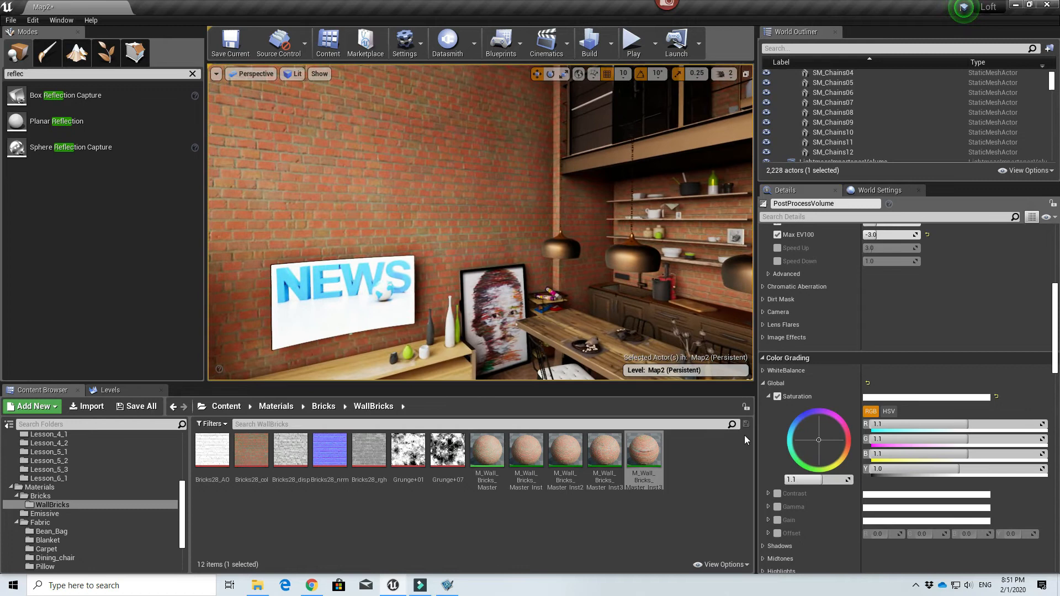
# - Enable the Global color grading Contrast, raise it to 1.14, and check the effect on the living area
pyautogui.click(769, 493)
pyautogui.click(776, 494)
pyautogui.scroll(-2, 824, 486)
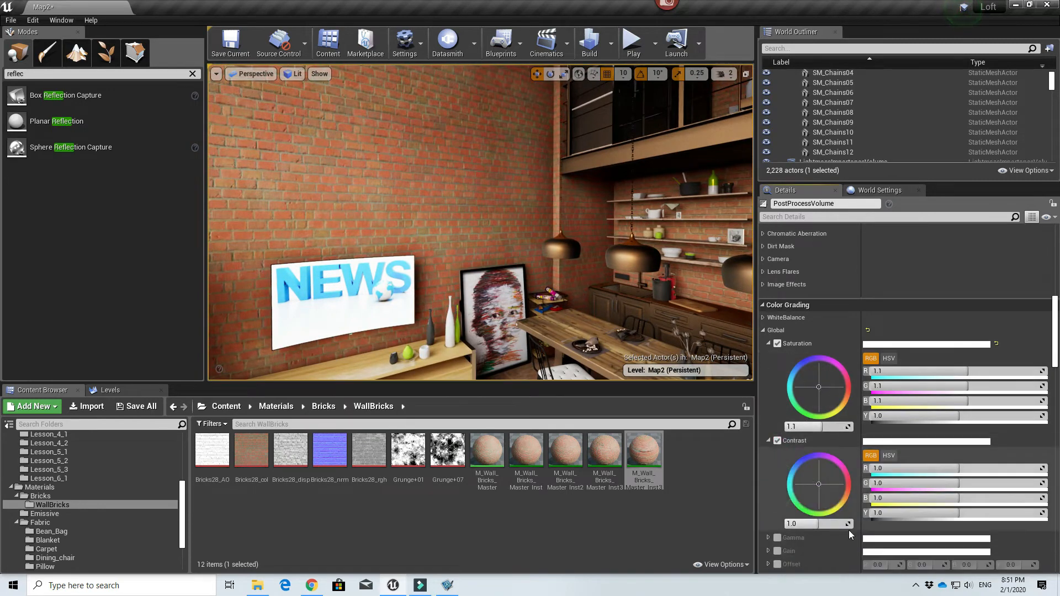
pyautogui.moveTo(848, 527); pyautogui.dragTo(862, 527)
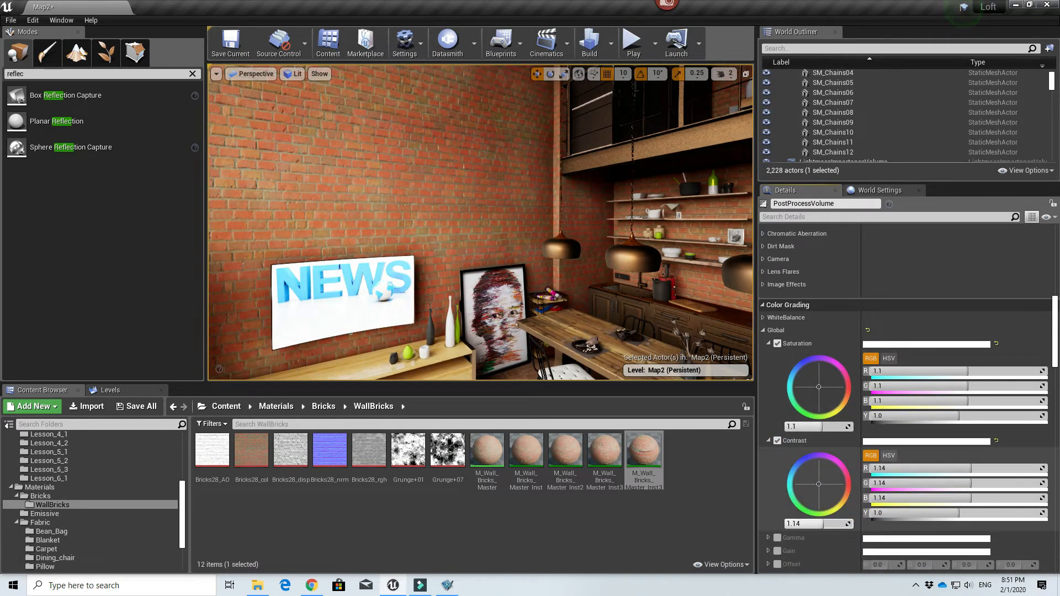
pyautogui.moveTo(469, 249); pyautogui.dragTo(430, 247, button='right')
# - Expand the color grading Misc settings and look through the remaining post process settings down to Rendering Features
pyautogui.scroll(-5, 822, 409)
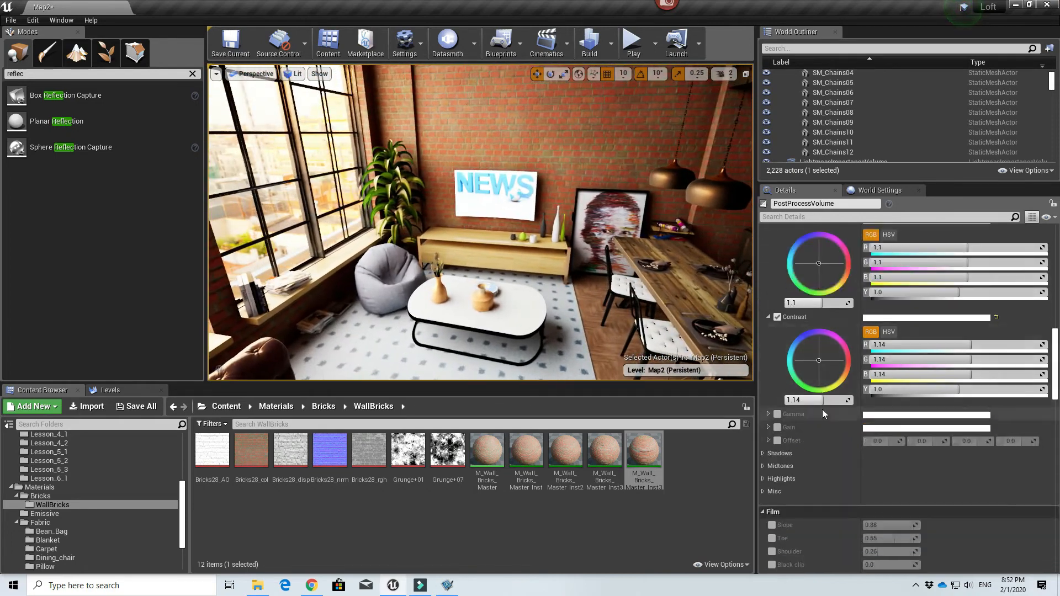
pyautogui.scroll(-3, 771, 406)
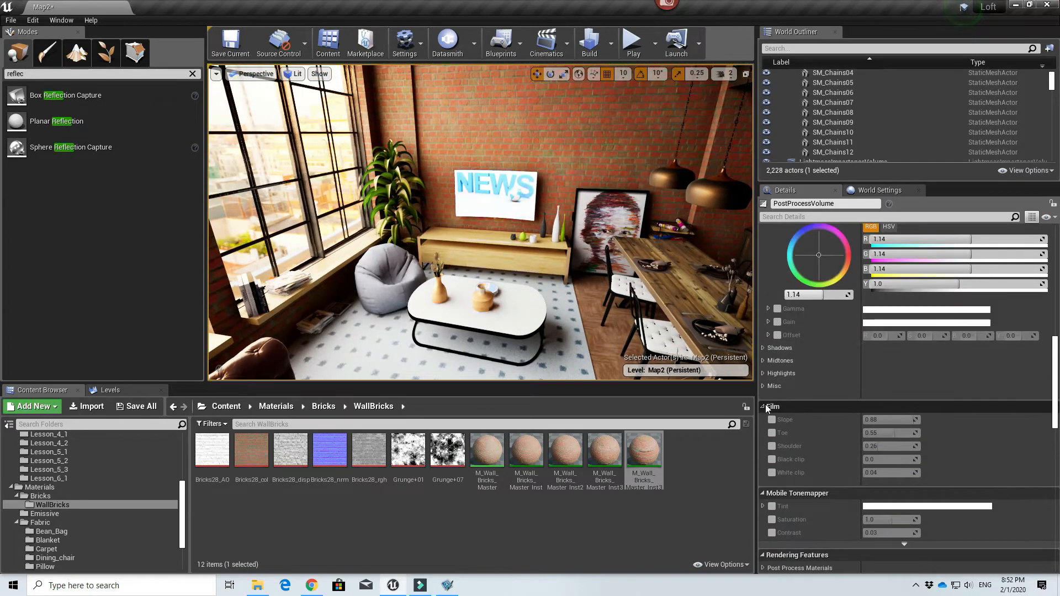
pyautogui.scroll(-6, 768, 382)
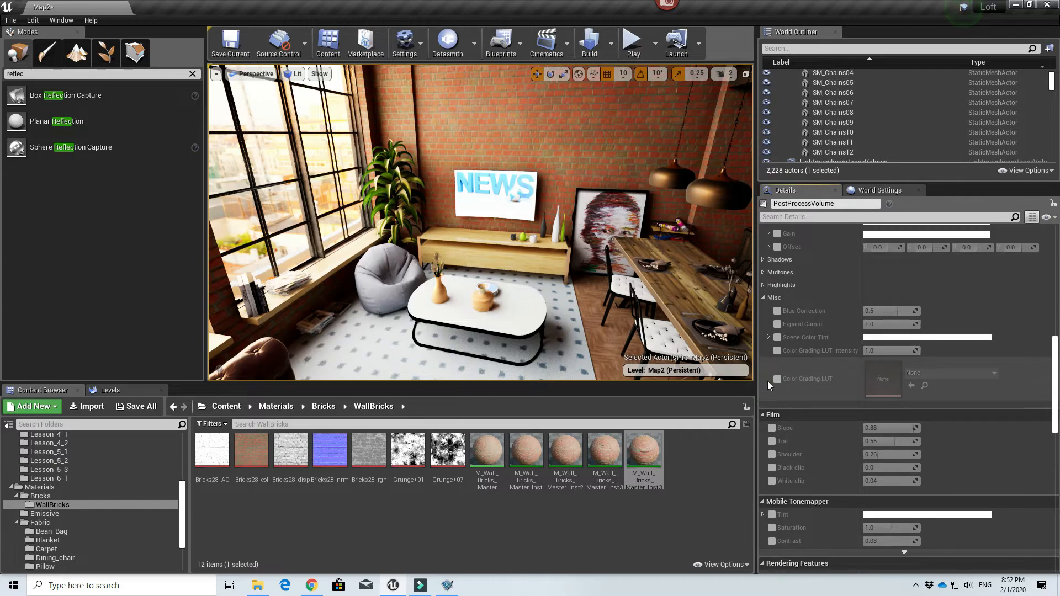
pyautogui.scroll(-5, 768, 381)
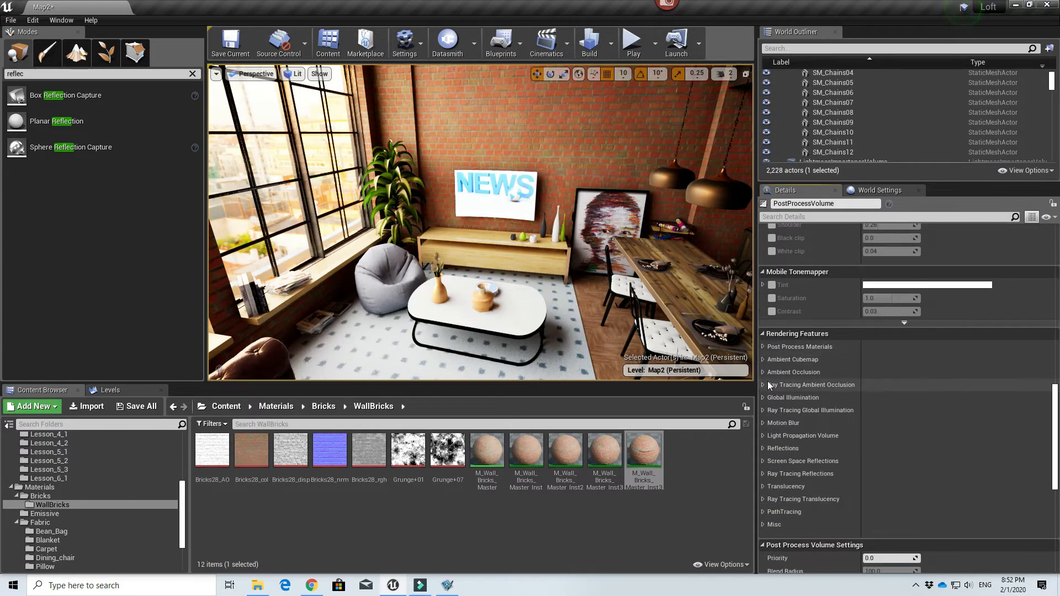
pyautogui.moveTo(580, 298); pyautogui.dragTo(629, 265, button='right')
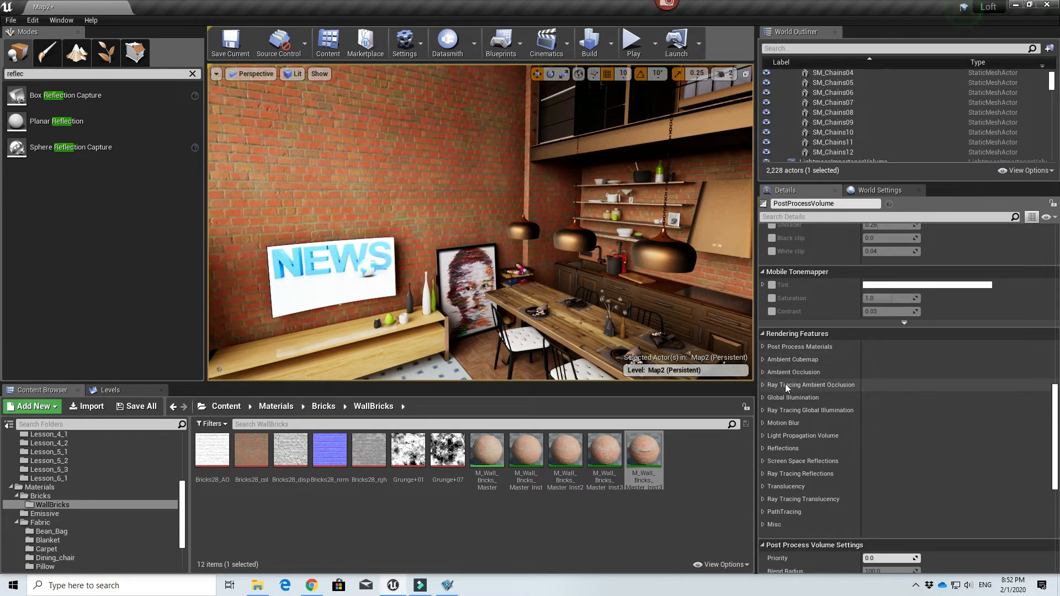
# - Set the PostProcessVolume's Reflections type to Screen Space in its Rendering Features
pyautogui.scroll(-3, 789, 420)
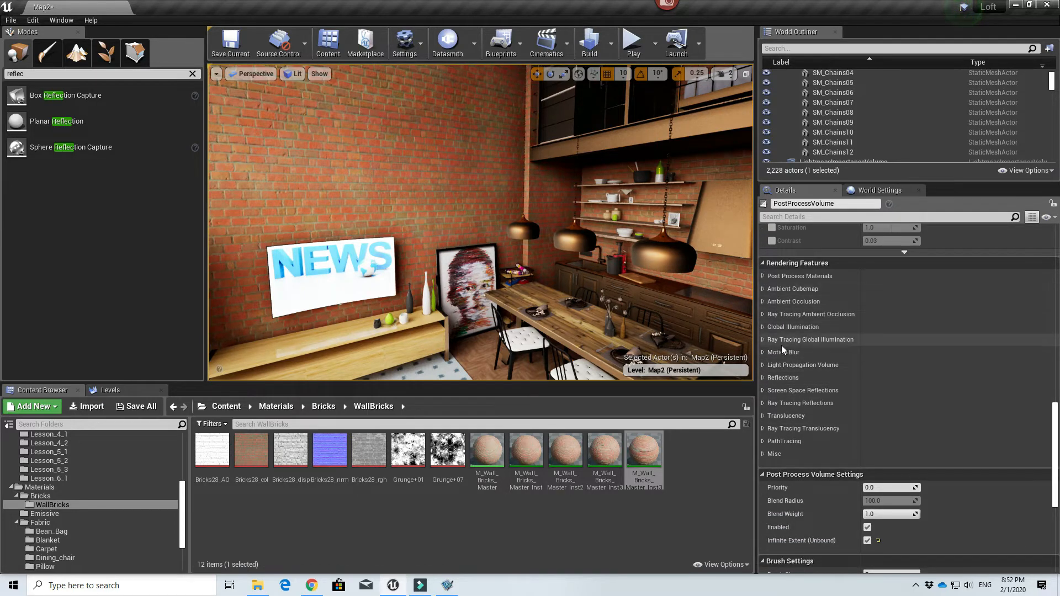
pyautogui.click(803, 381)
pyautogui.click(778, 391)
pyautogui.click(883, 391)
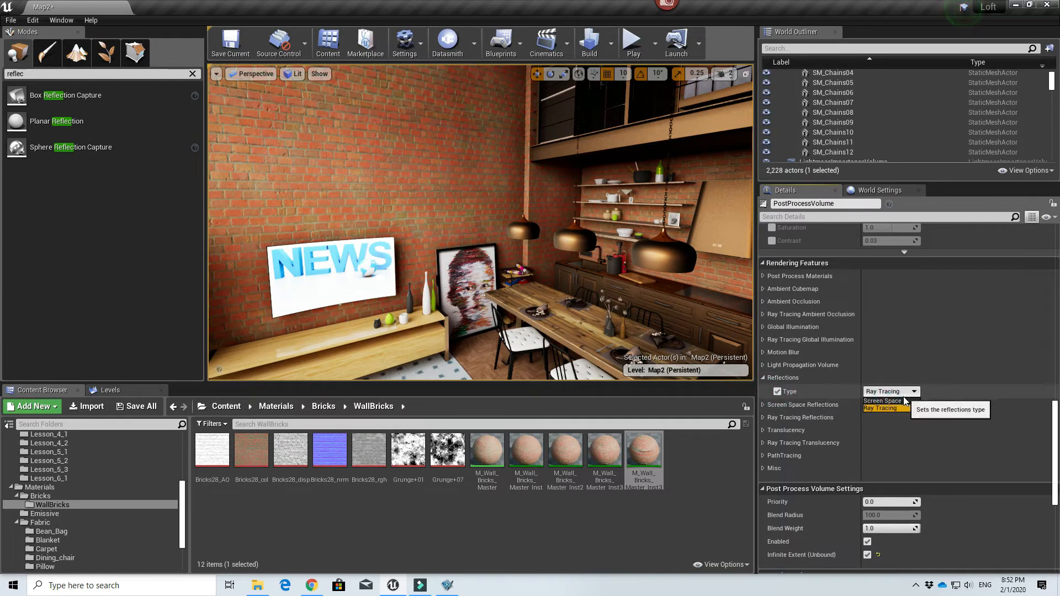
pyautogui.click(884, 401)
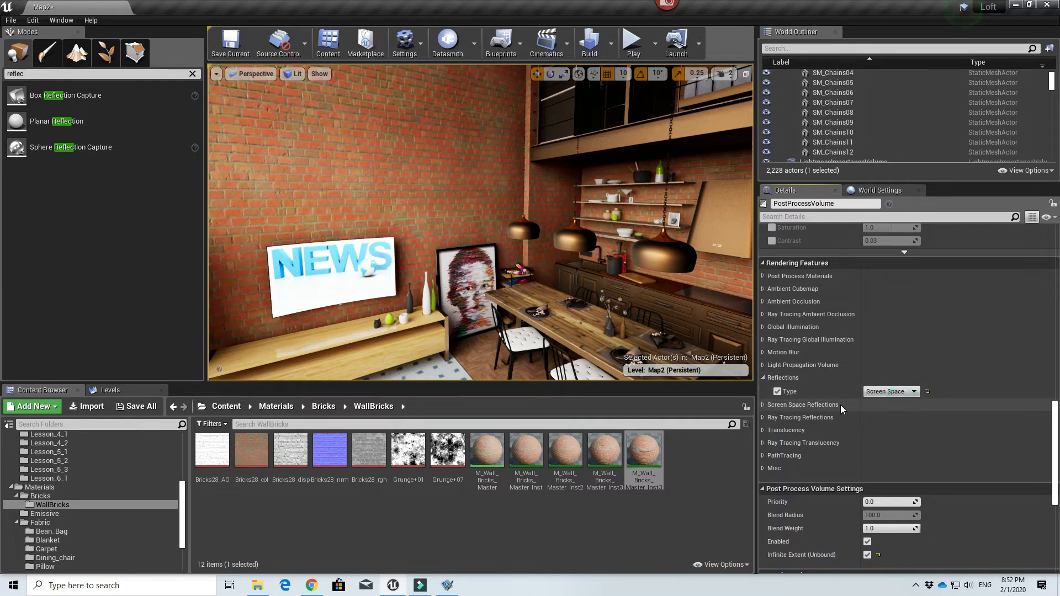
# - Enable the Screen Space Reflections Intensity, Quality and Max Roughness overrides and raise Quality to 100
pyautogui.click(764, 406)
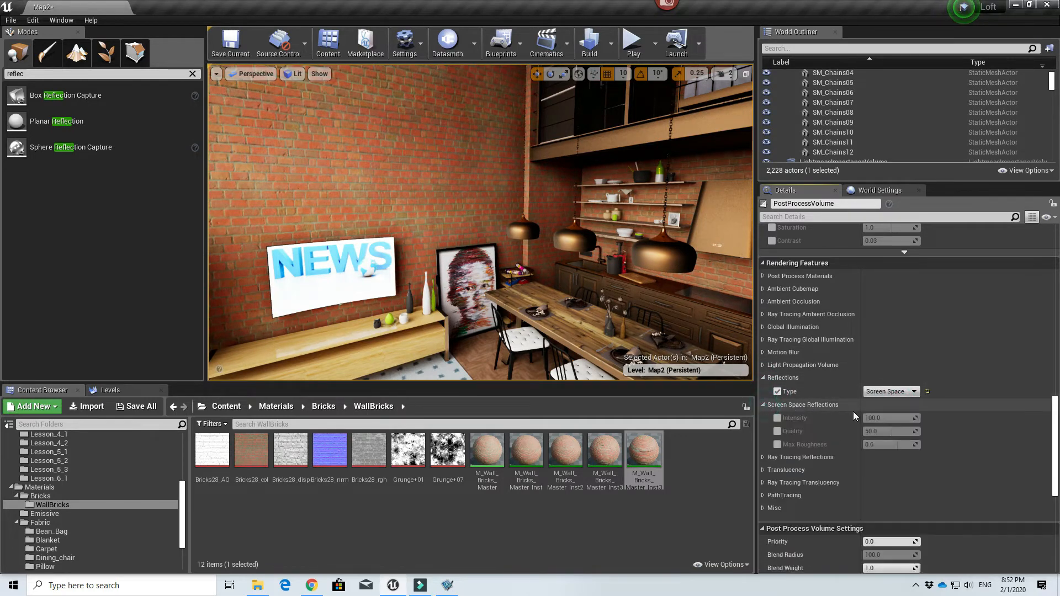
pyautogui.click(778, 418)
pyautogui.click(777, 431)
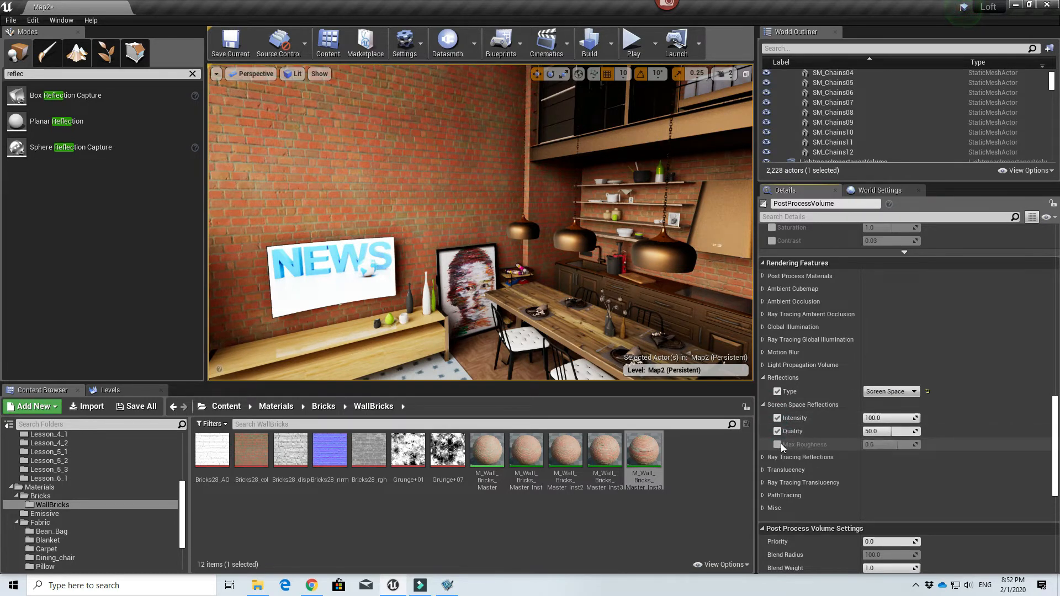
pyautogui.moveTo(911, 431); pyautogui.dragTo(945, 432)
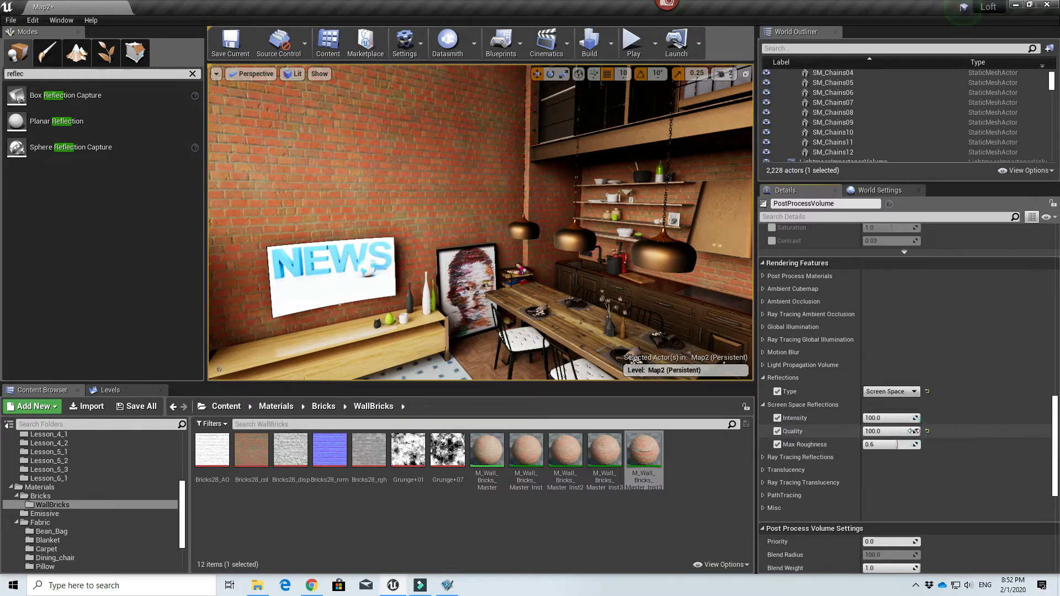
pyautogui.moveTo(508, 302)
pyautogui.mouseDown(button='right')
pyautogui.moveTo(612, 301)
pyautogui.moveTo(506, 292)
pyautogui.moveTo(522, 293)
pyautogui.mouseUp(button='right')
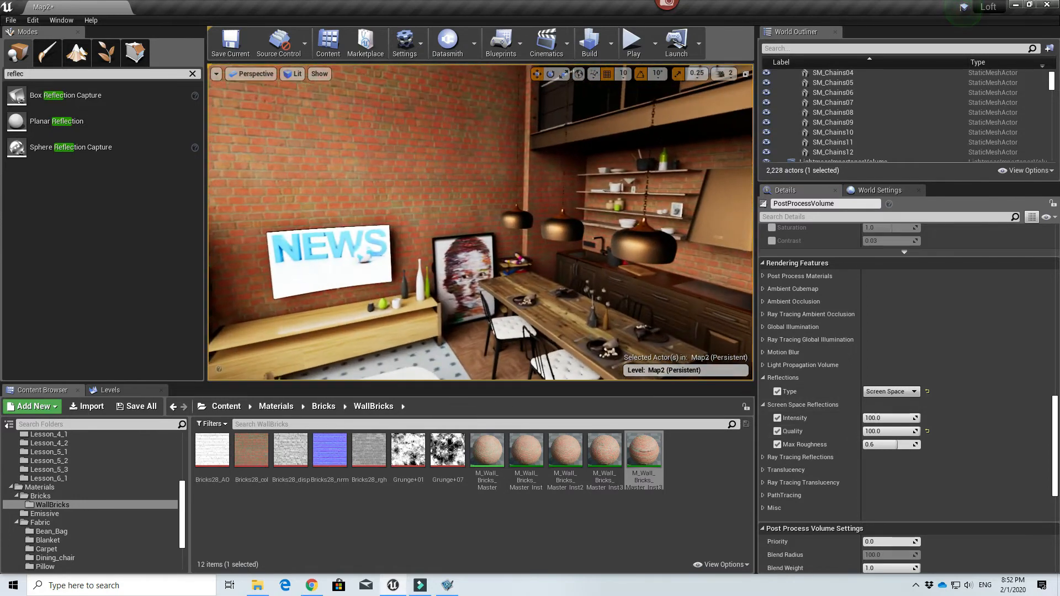
# - Expand the Rendering Features Misc group and look through the remaining volume, brush, replication and actor settings
pyautogui.scroll(-5, 773, 391)
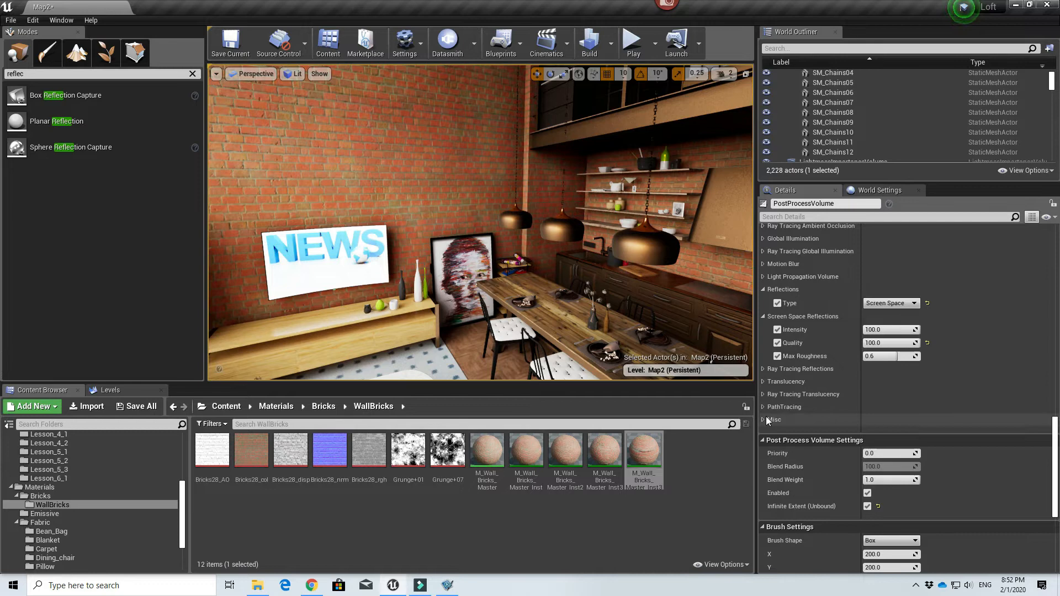
pyautogui.click(767, 420)
pyautogui.scroll(-5, 767, 416)
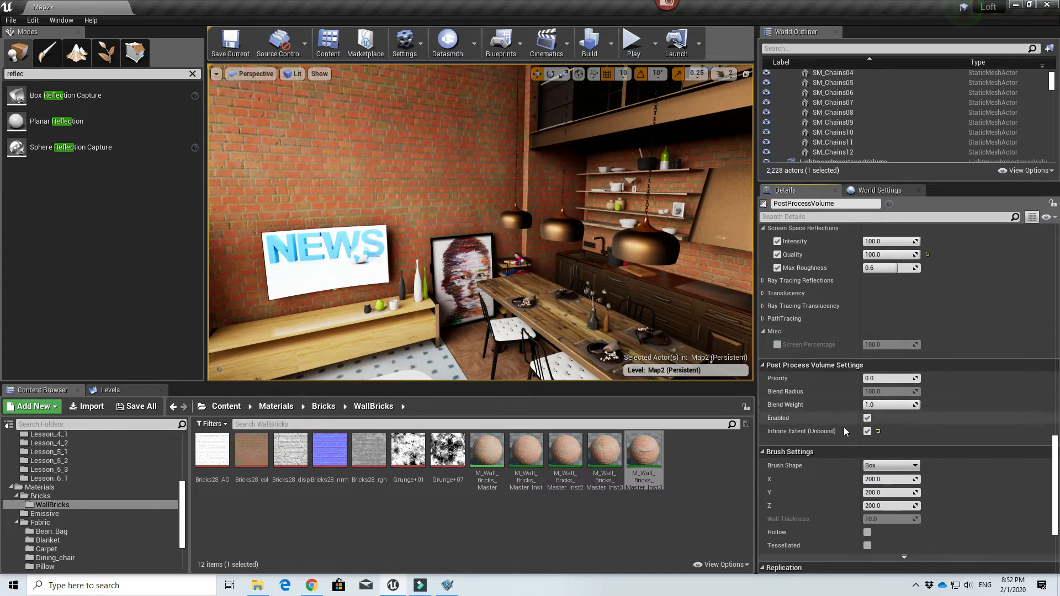
pyautogui.scroll(-6, 805, 405)
pyautogui.scroll(-1, 805, 406)
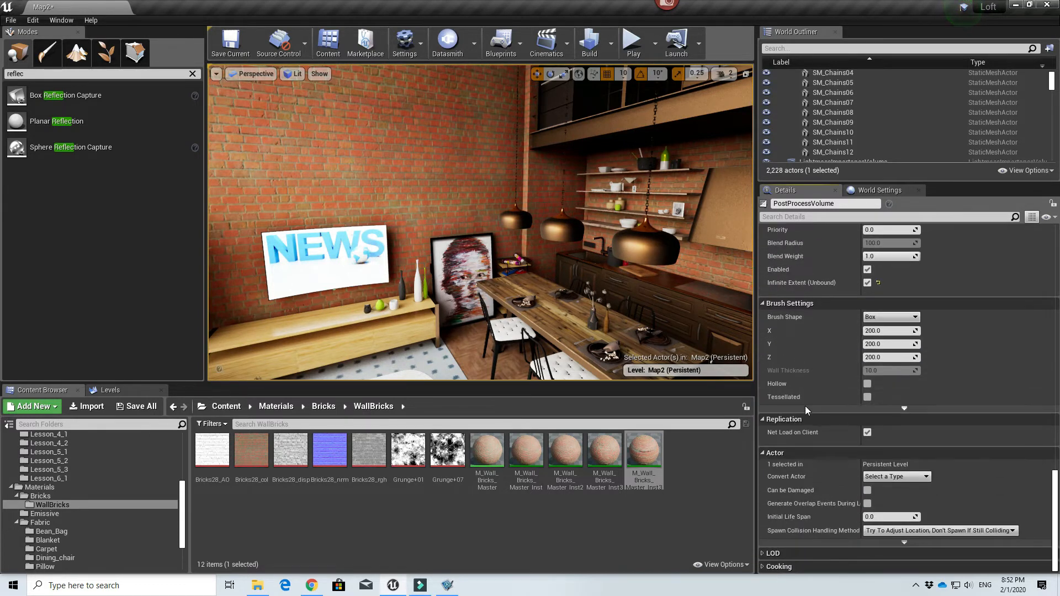
pyautogui.scroll(7, 805, 406)
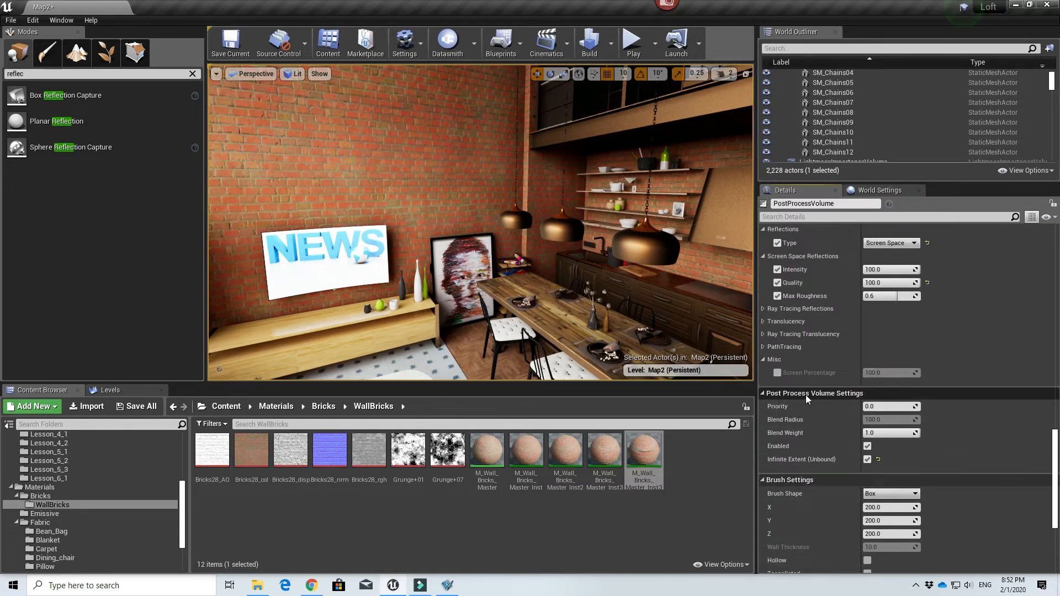
pyautogui.scroll(10, 840, 396)
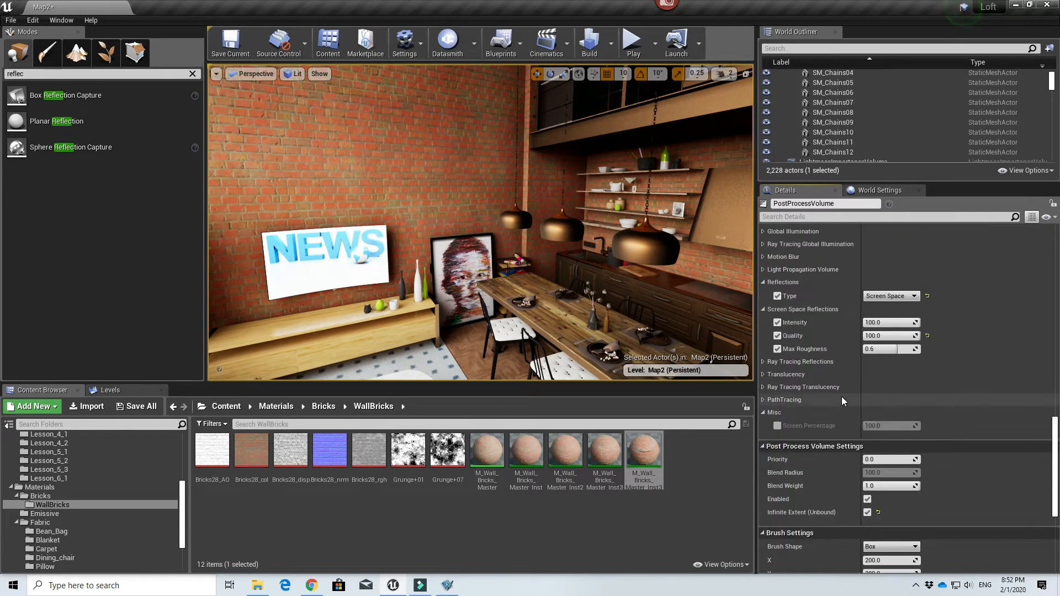
pyautogui.scroll(10, 843, 396)
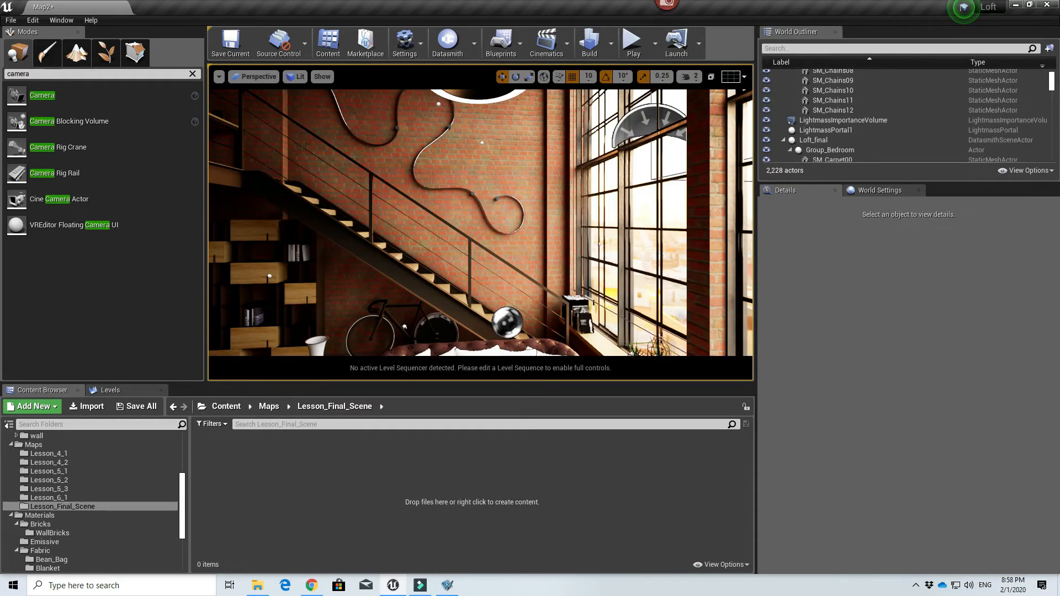
# - Place a Cine Camera Actor in the loft's living area, facing the bookshelf and staircase
pyautogui.moveTo(481, 222); pyautogui.dragTo(334, 222, button='right')
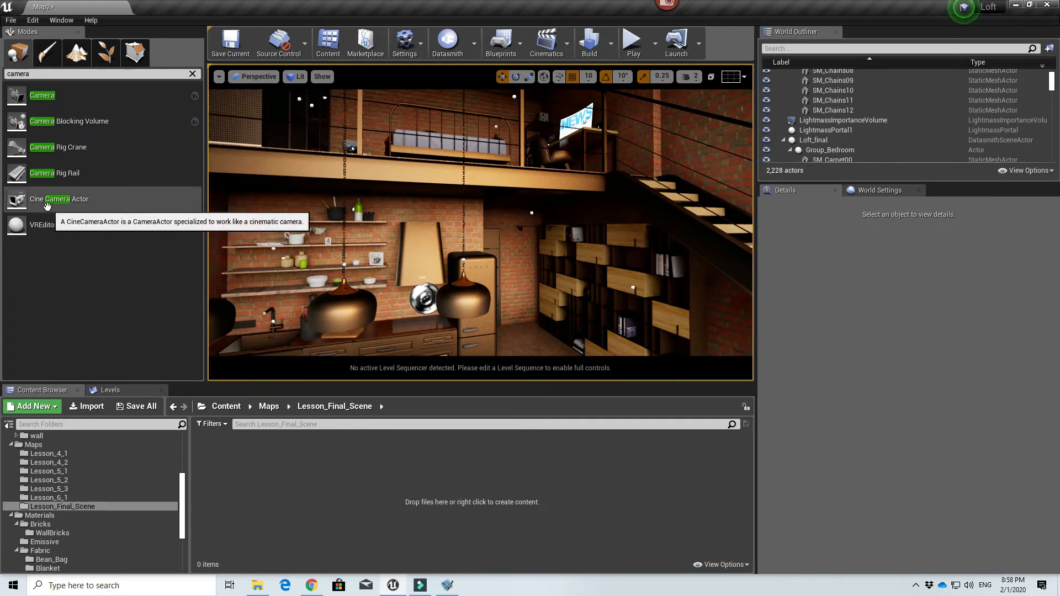
pyautogui.moveTo(47, 205); pyautogui.dragTo(669, 341)
pyautogui.moveTo(640, 326); pyautogui.dragTo(693, 354, button='right')
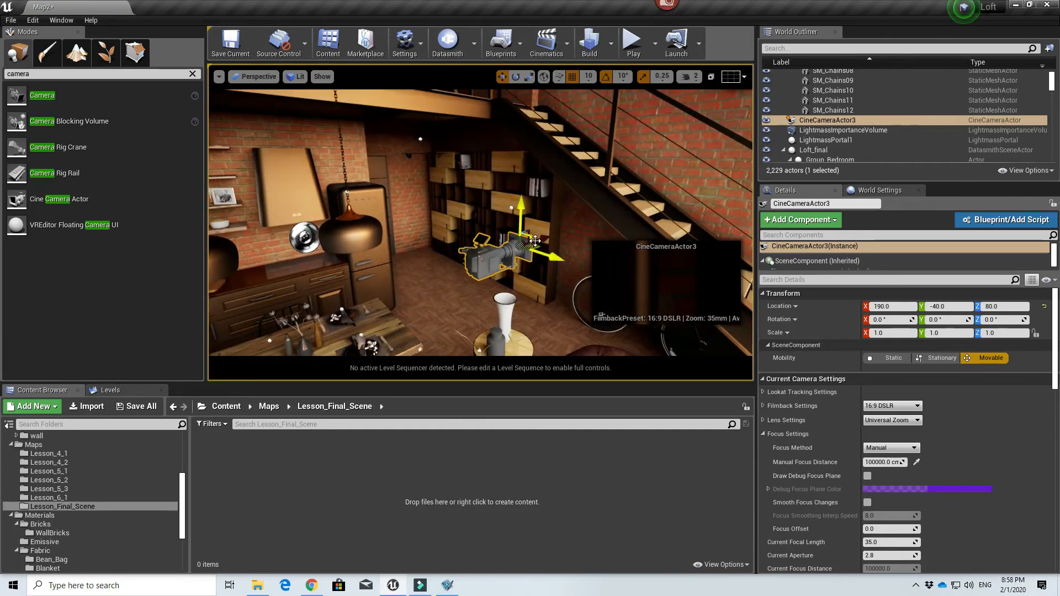
# - Move the cine camera to location X -80, Y 140, Z 170
pyautogui.moveTo(533, 251); pyautogui.dragTo(357, 285)
pyautogui.moveTo(357, 286); pyautogui.dragTo(337, 265, button='right')
pyautogui.press('s')
pyautogui.moveTo(354, 285); pyautogui.dragTo(346, 181)
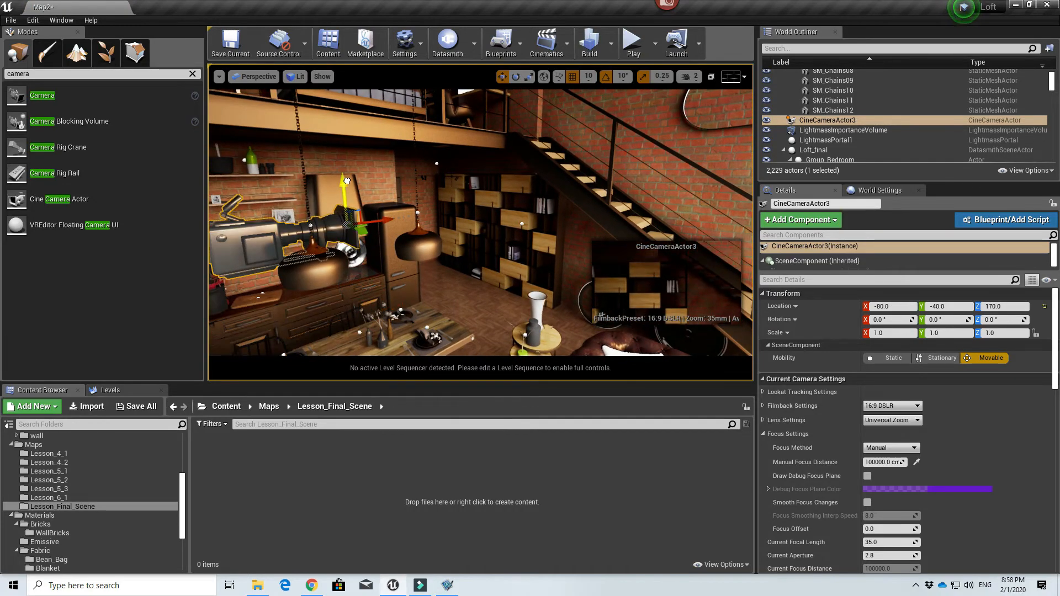
pyautogui.moveTo(382, 232); pyautogui.dragTo(575, 268)
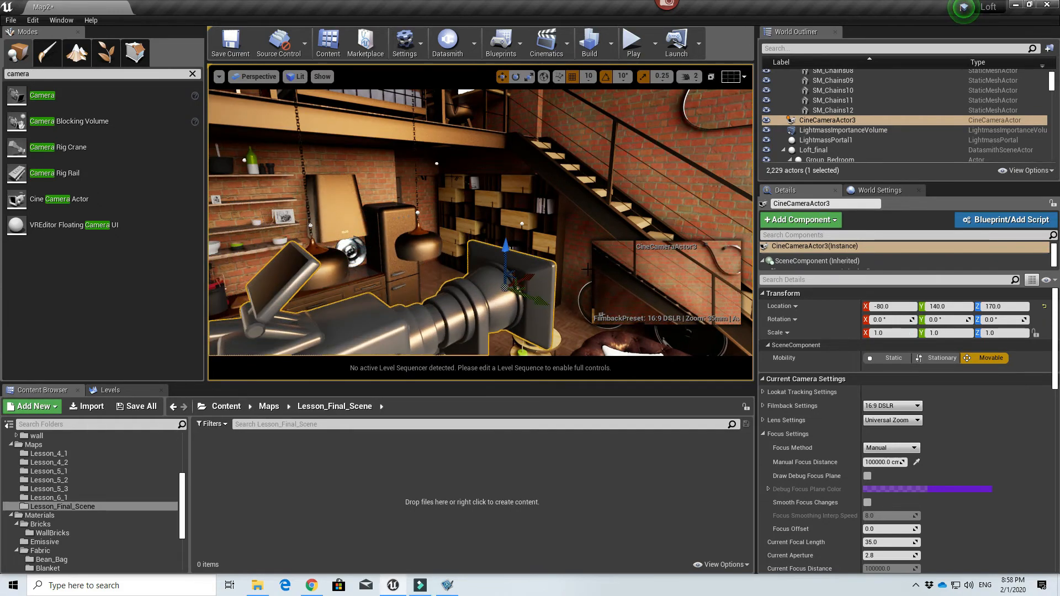
pyautogui.scroll(-5, 478, 282)
pyautogui.click(479, 282)
pyautogui.scroll(-2, 814, 334)
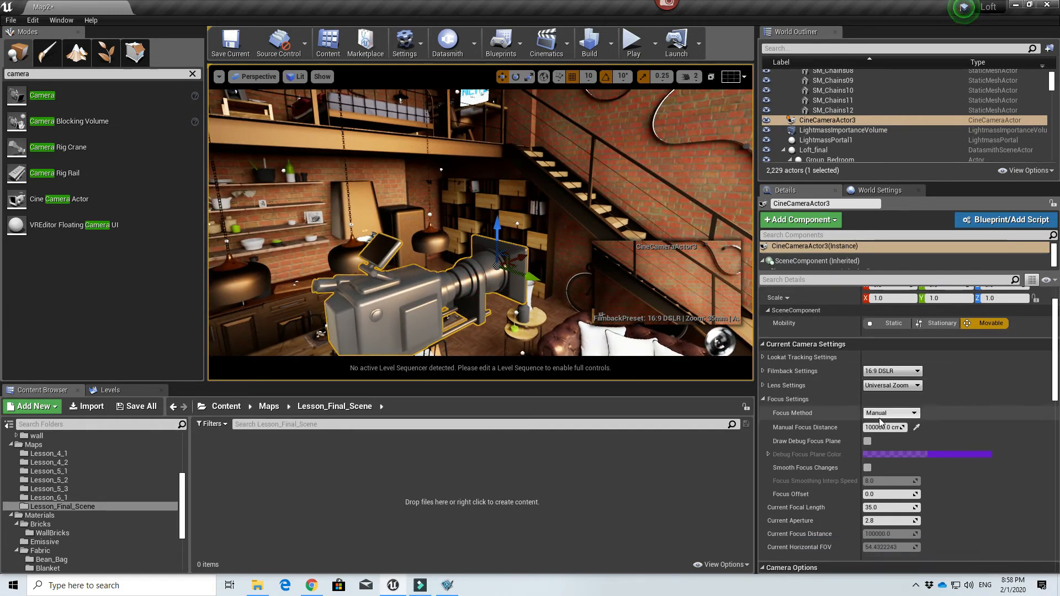
# - Pilot CineCameraActor3 and frame the dining table, bookshelf, staircase and sofa pillows in its view
pyautogui.click(240, 84)
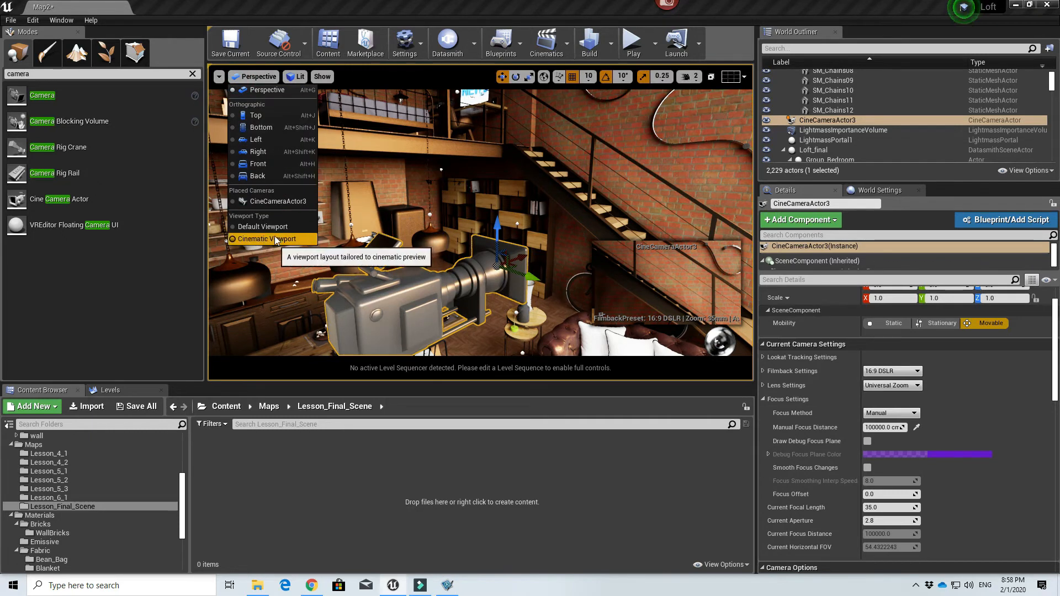
pyautogui.click(276, 202)
pyautogui.press('s')
pyautogui.moveTo(441, 233); pyautogui.dragTo(441, 233, button='right')
pyautogui.press('w')
pyautogui.press('a')
pyautogui.press('a')
pyautogui.press('w')
pyautogui.press('s')
pyautogui.press('a')
pyautogui.press('a')
pyautogui.press('s')
pyautogui.press('d')
pyautogui.press('s')
pyautogui.press('d')
pyautogui.press('q')
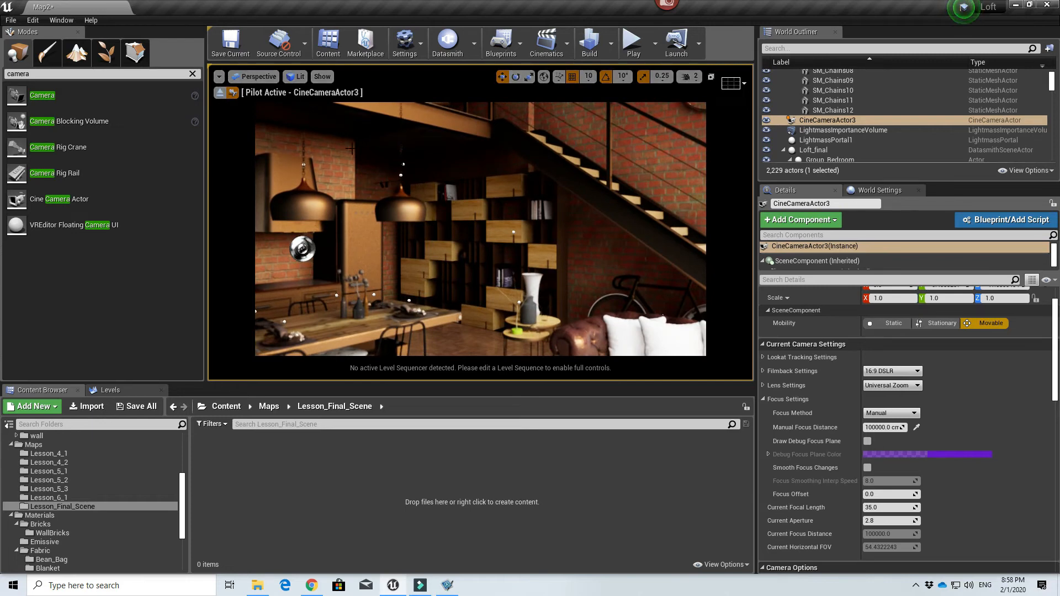
# - Set the viewport's Screen Percentage to 200
pyautogui.click(222, 76)
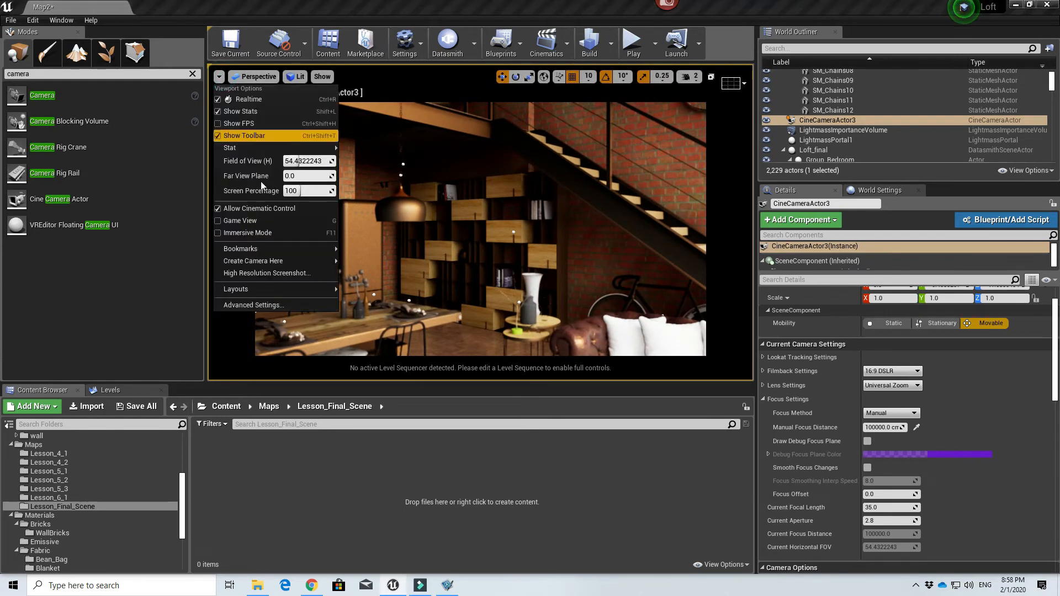
pyautogui.click(297, 192)
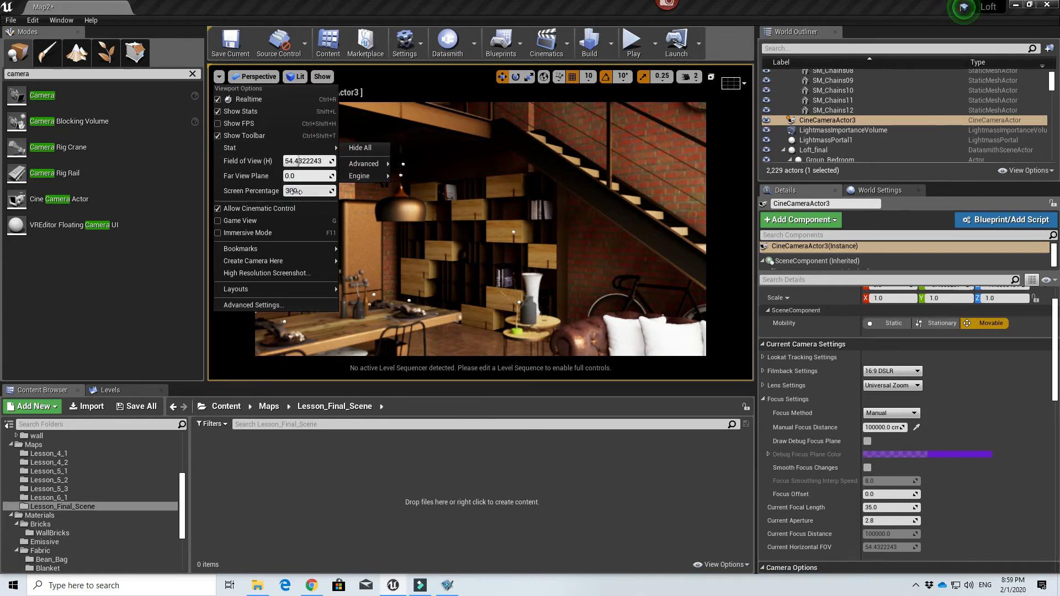
pyautogui.press('Return')
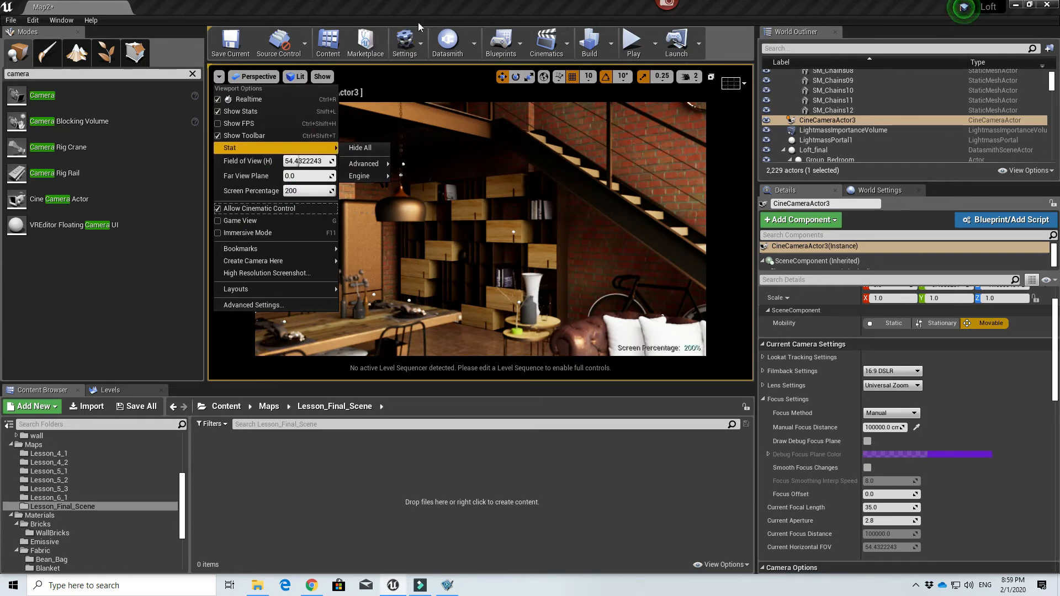
pyautogui.click(423, 16)
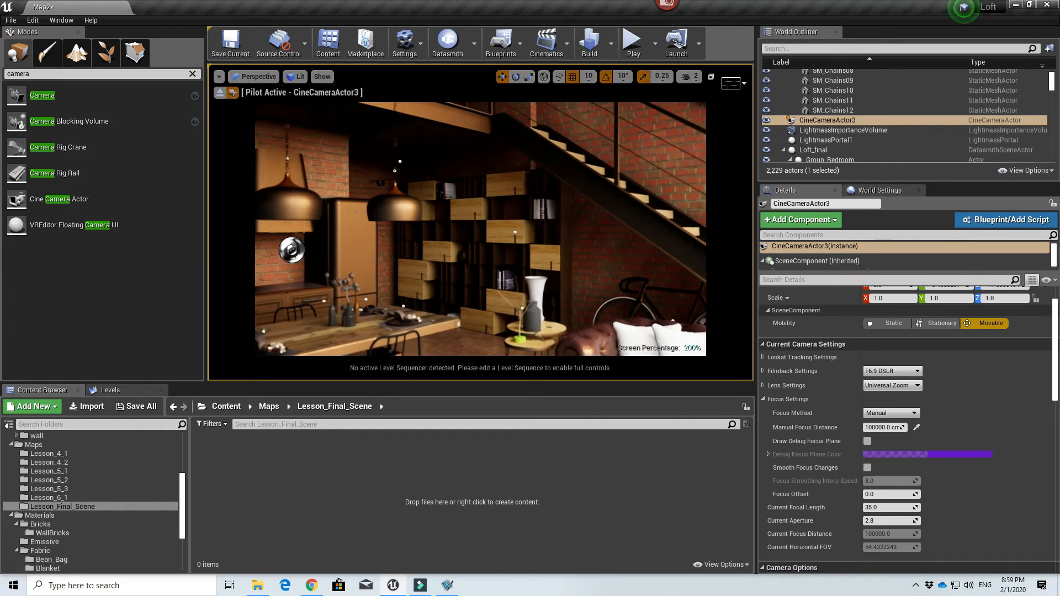
# - Reframe the piloted camera low over the white coffee table with the vases and set its Manual Focus Distance to about 127.2 cm
pyautogui.press('s')
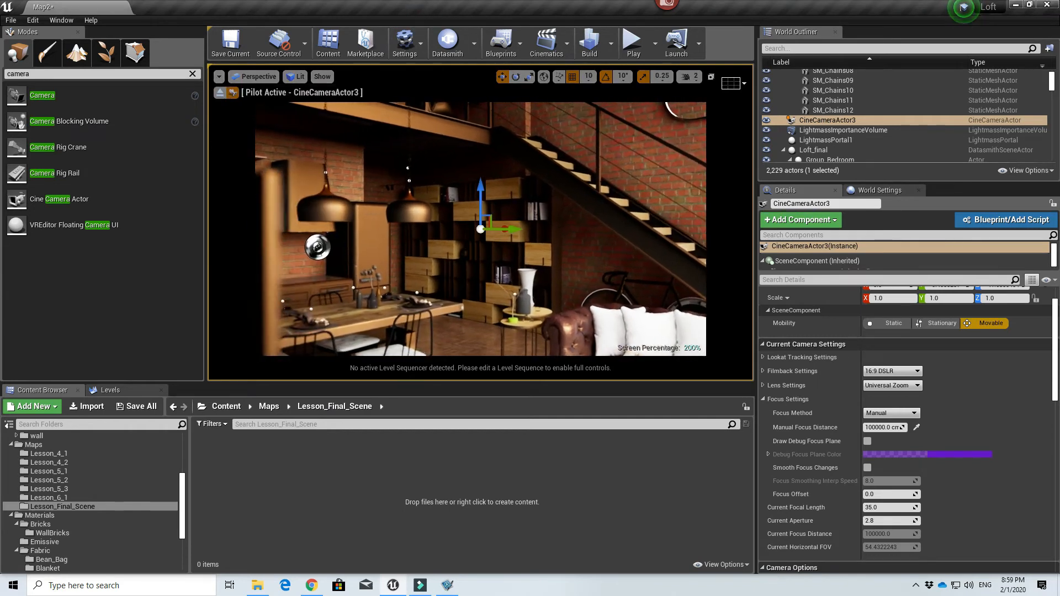
pyautogui.press('d')
pyautogui.press('w')
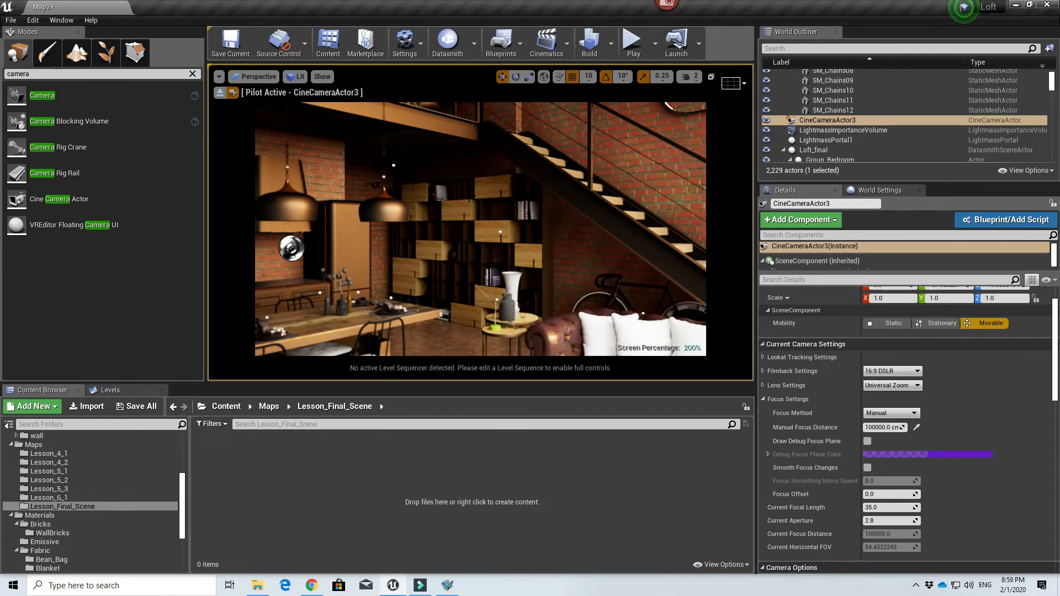
pyautogui.press('q')
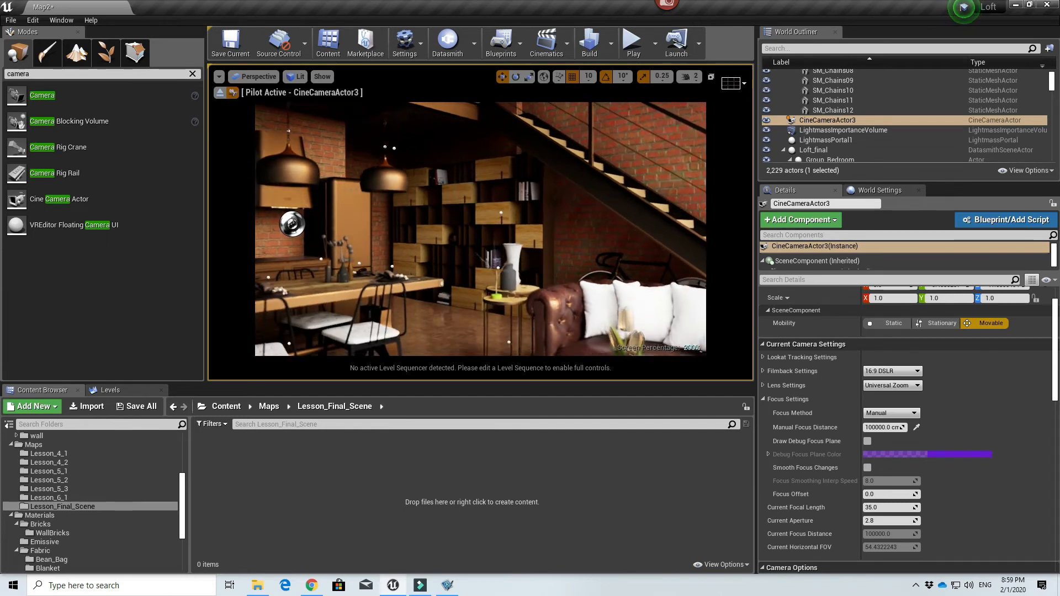
pyautogui.press('q')
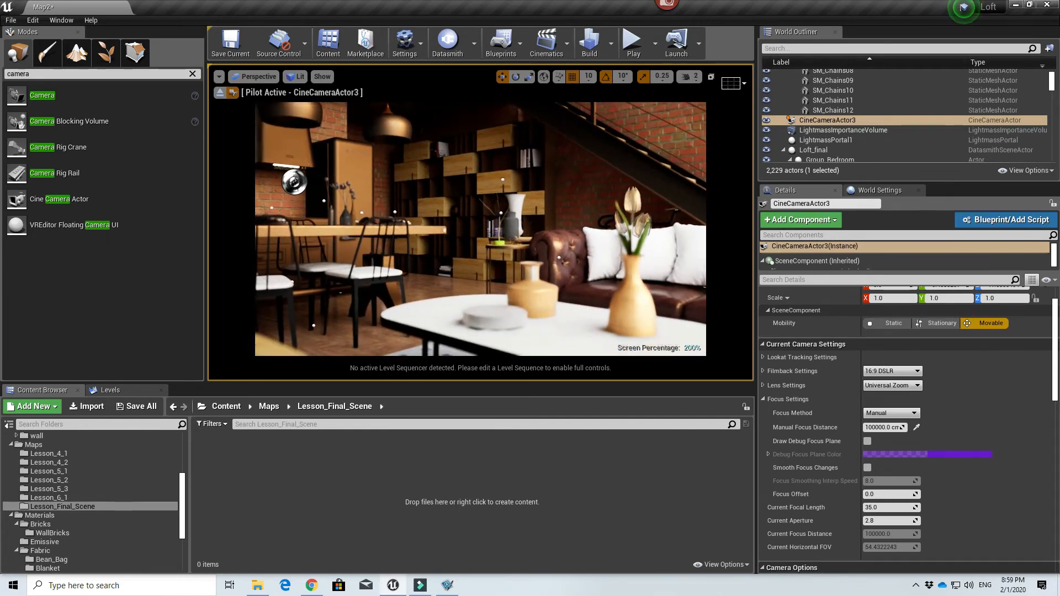
pyautogui.moveTo(899, 429); pyautogui.dragTo(871, 429)
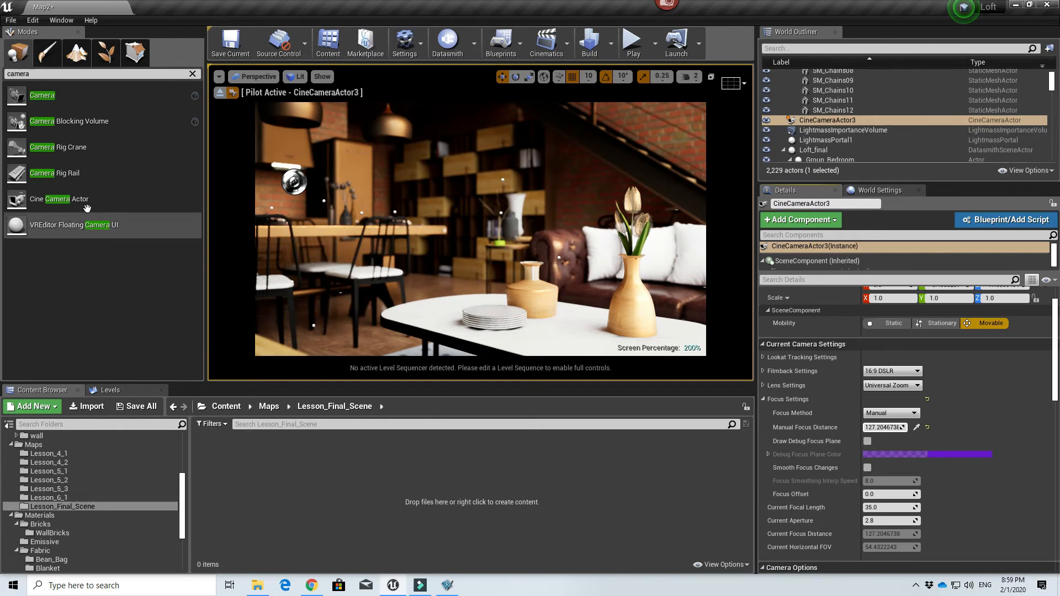